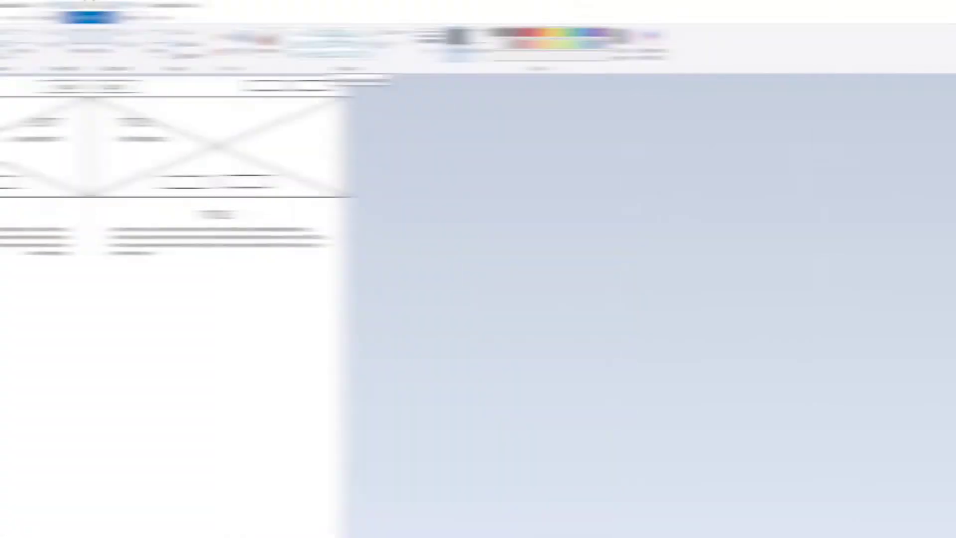
# Sketch wireframe boxes for the page layout in Paint and label them "category 1" and "product 1 price x$"
pyautogui.moveTo(133, 275); pyautogui.dragTo(60, 275)
pyautogui.moveTo(25, 321)
pyautogui.mouseDown()
pyautogui.moveTo(236, 438)
pyautogui.moveTo(72, 325)
pyautogui.moveTo(69, 367)
pyautogui.mouseUp()
pyautogui.click(156, 37)
pyautogui.click(28, 317)
pyautogui.write('category 1')
pyautogui.click(235, 33)
pyautogui.write('product 1 price x$')
pyautogui.click(247, 33)
pyautogui.moveTo(29, 399); pyautogui.dragTo(63, 407)
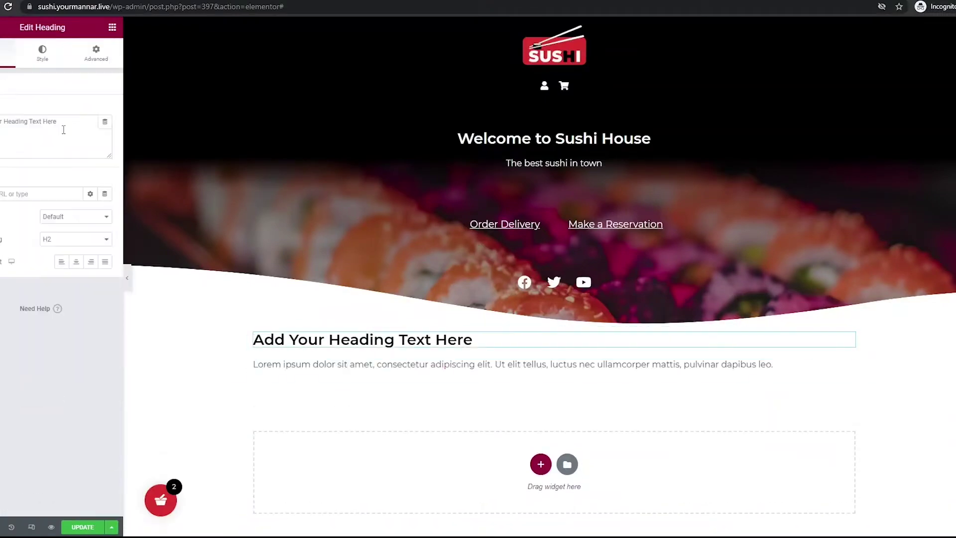
# Enter "Sushi" in the Tabs widget below the "Who doesn't love Sushi?" text in Elementor
pyautogui.scroll(-3, 539, 278)
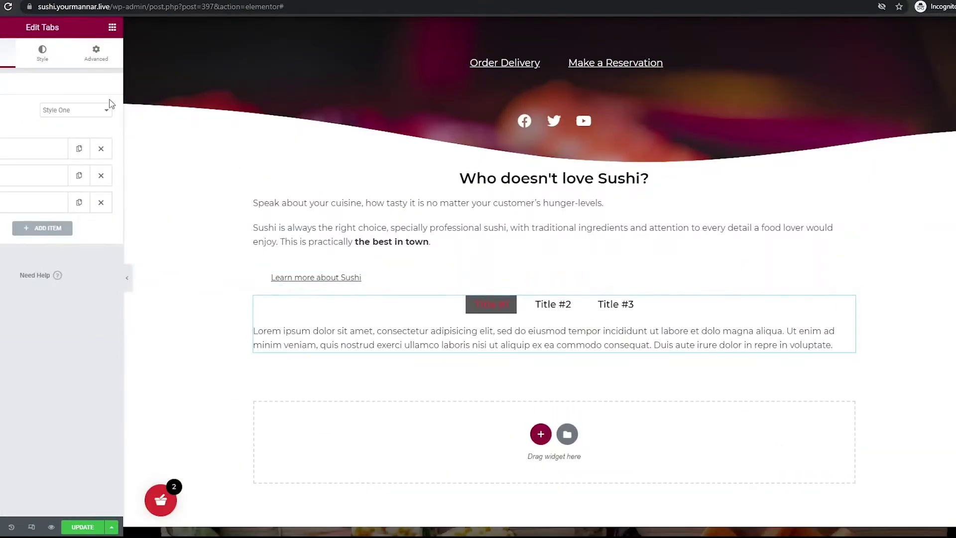
pyautogui.write('Sushi')
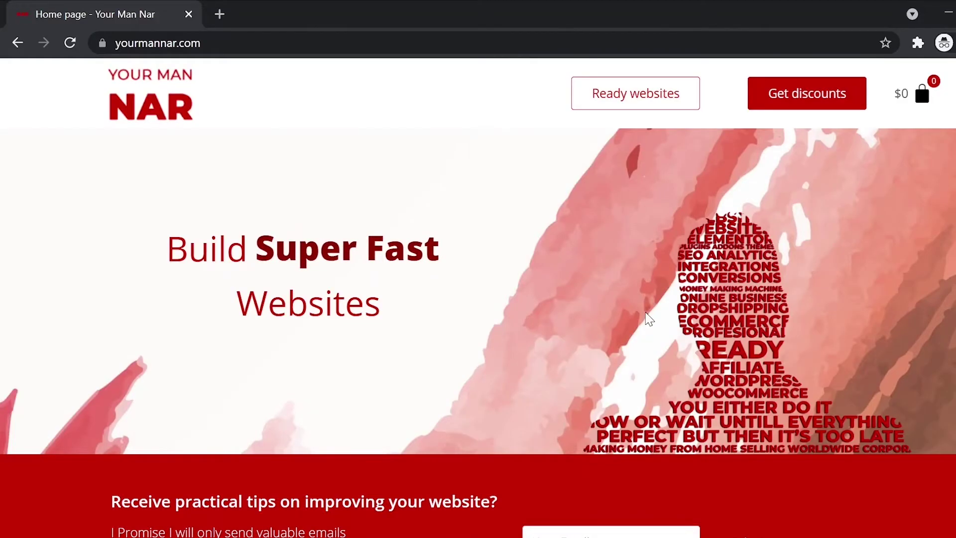
# Browse yourmannar.com, opening the Contact Form 7 editing guide and viewing the food delivery website's product page
pyautogui.scroll(-10, 647, 319)
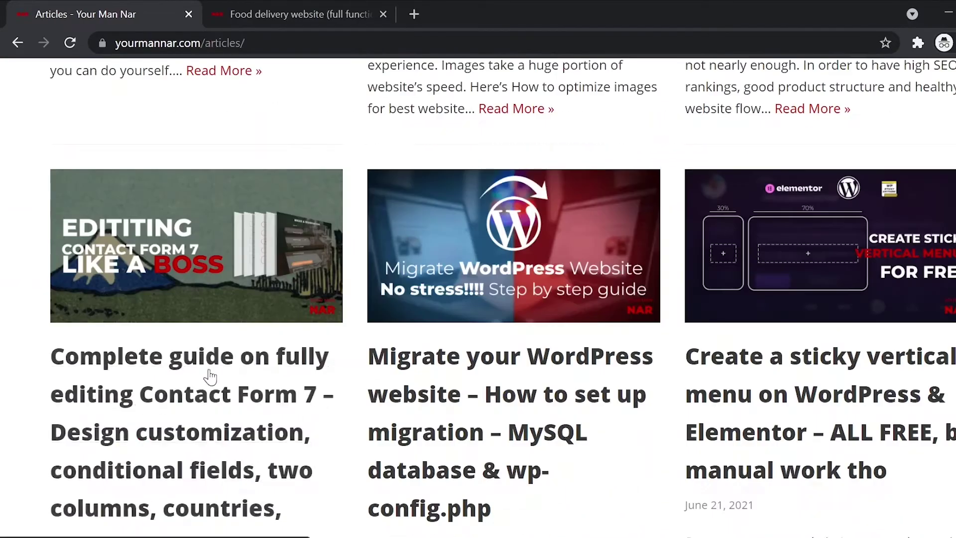
pyautogui.click(209, 374)
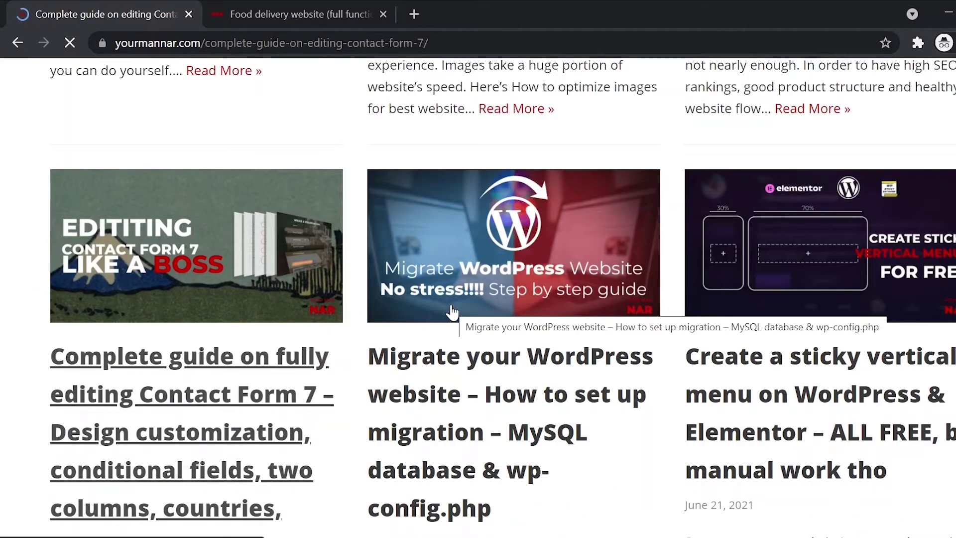
pyautogui.scroll(-10, 452, 313)
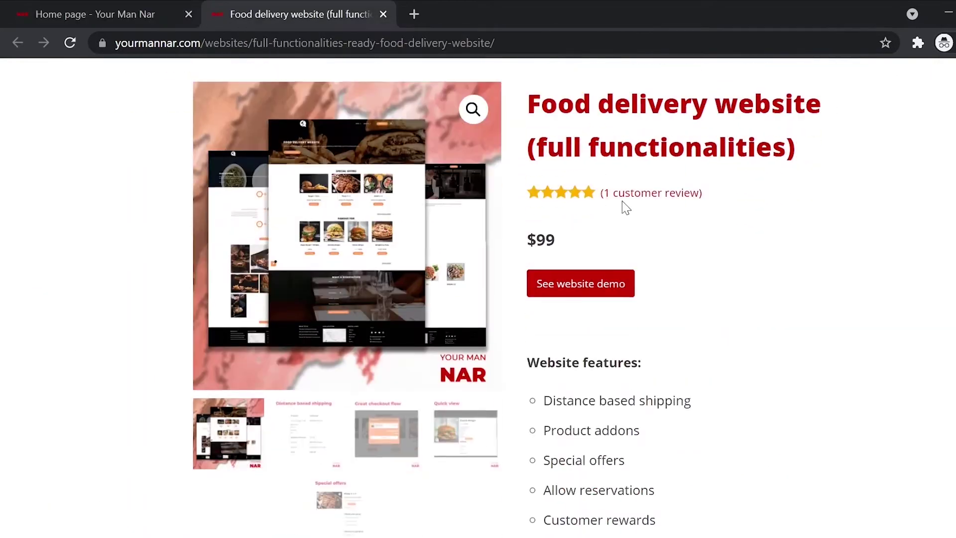
pyautogui.scroll(-10, 559, 351)
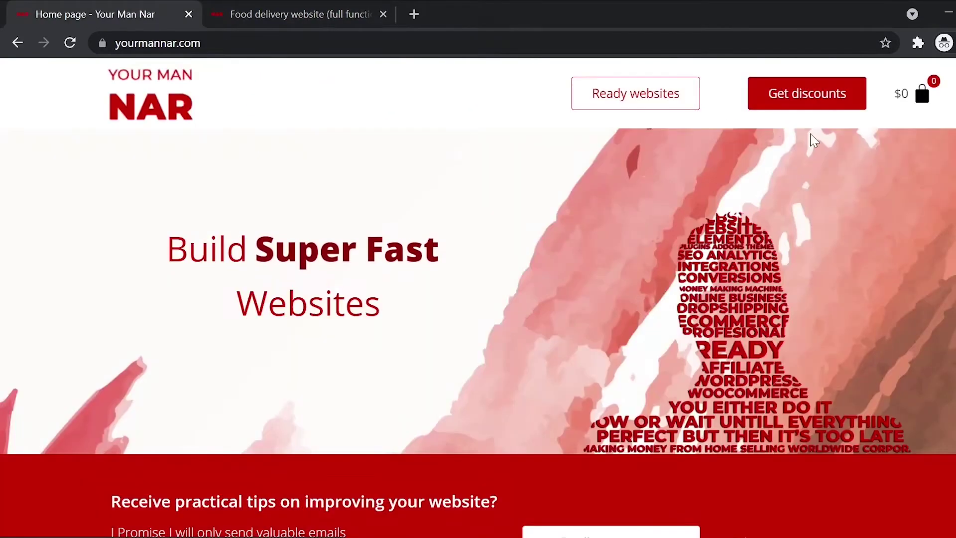
# Open the discounts page and examine the coupon codes for 10Web, AliDropship and FirstBase
pyautogui.click(803, 95)
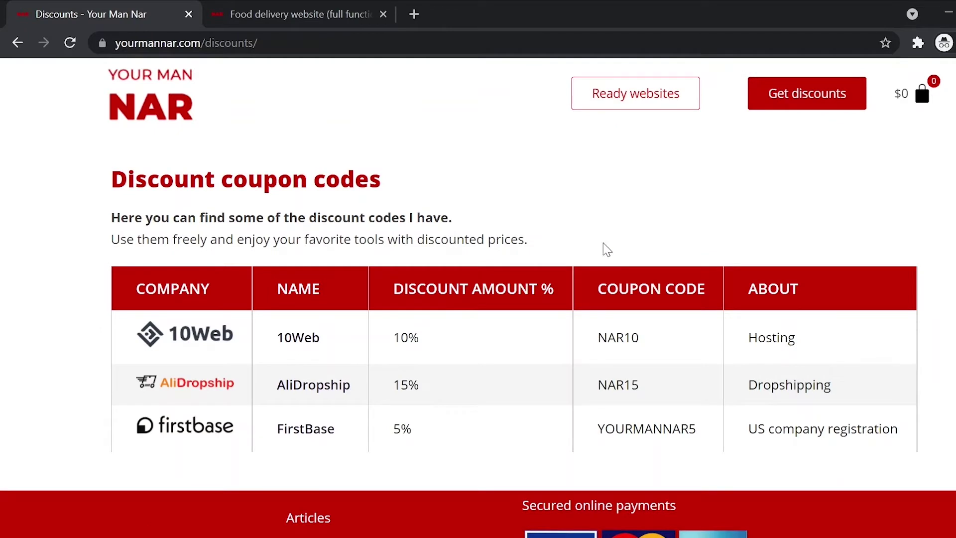
pyautogui.doubleClick(618, 338)
pyautogui.tripleClick(633, 307)
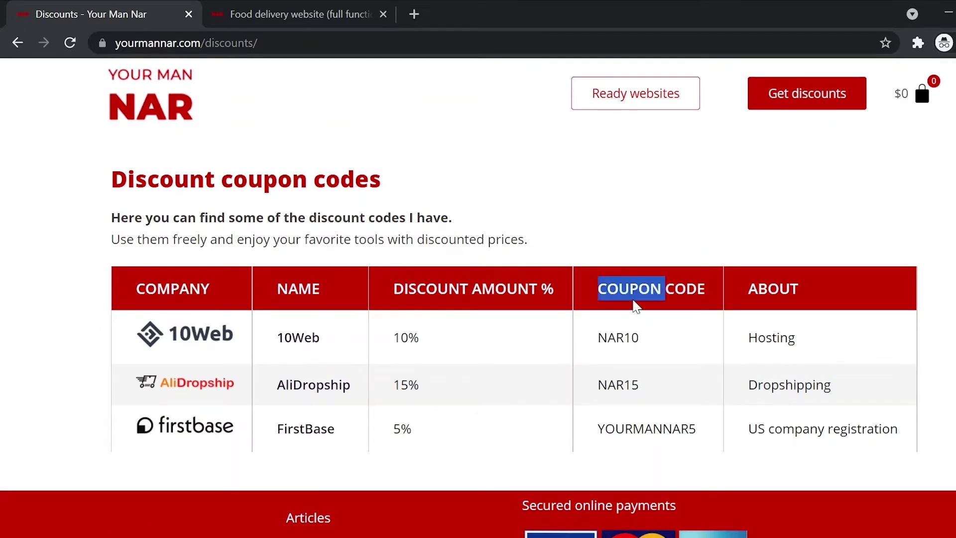
pyautogui.doubleClick(617, 385)
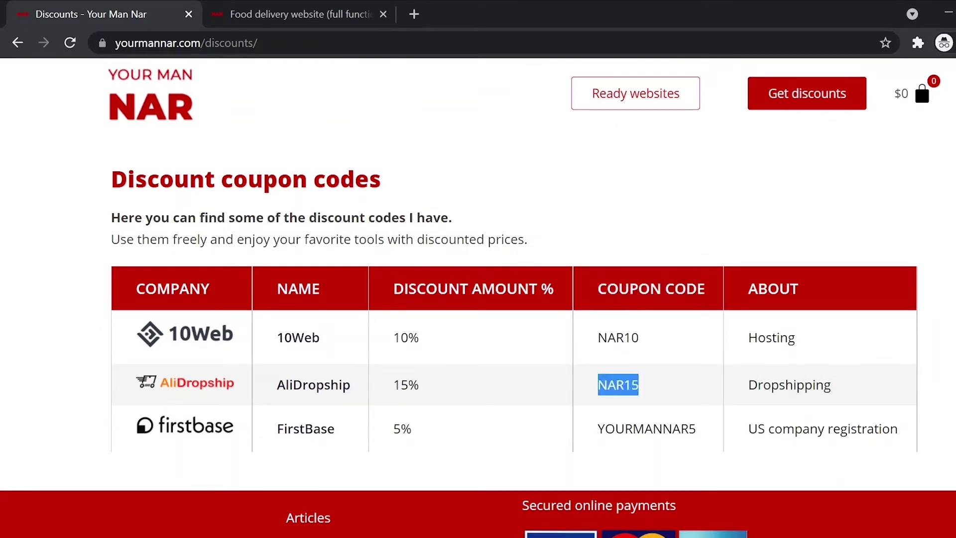
pyautogui.doubleClick(646, 428)
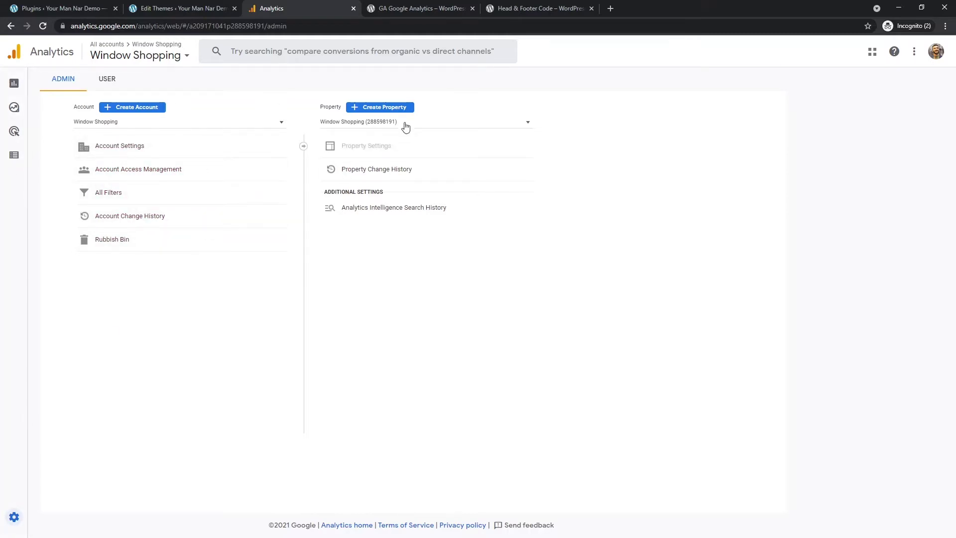
# Create a Google Analytics property named "Window Shopping", leaving the business information blank
pyautogui.click(381, 107)
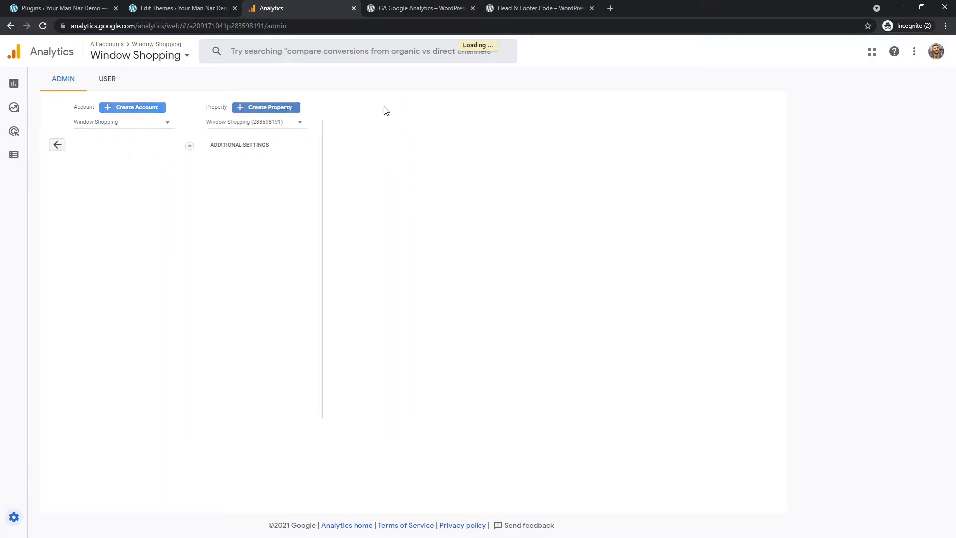
pyautogui.click(188, 257)
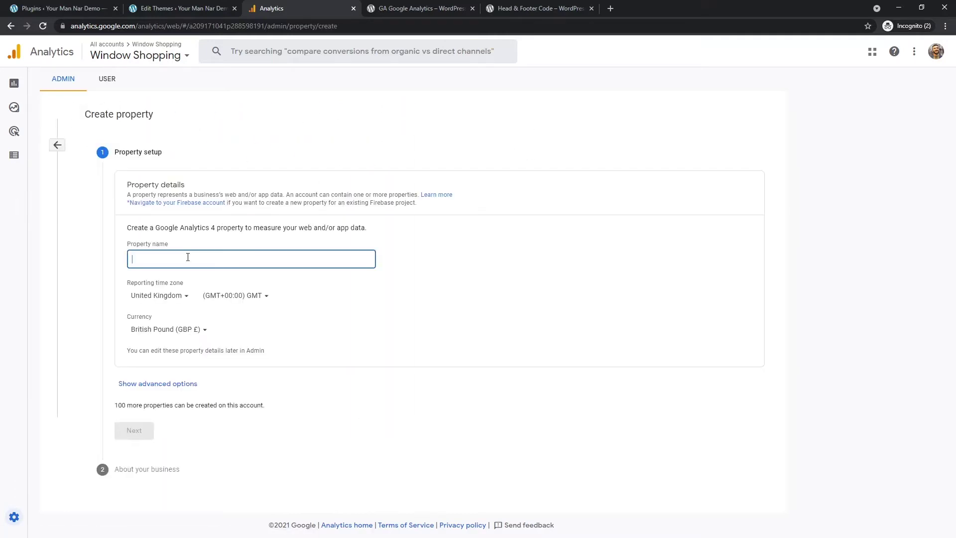
pyautogui.write('Window Shopping')
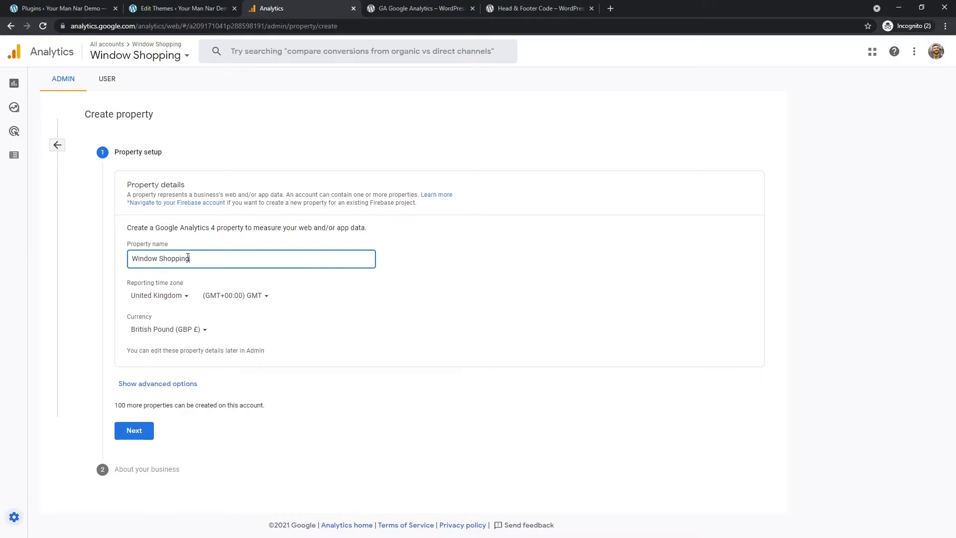
pyautogui.click(144, 430)
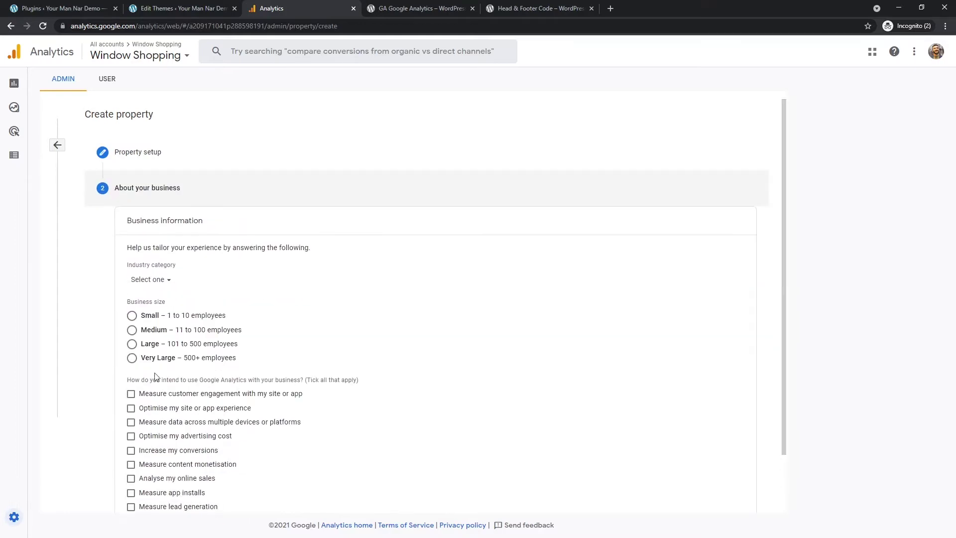
pyautogui.click(141, 502)
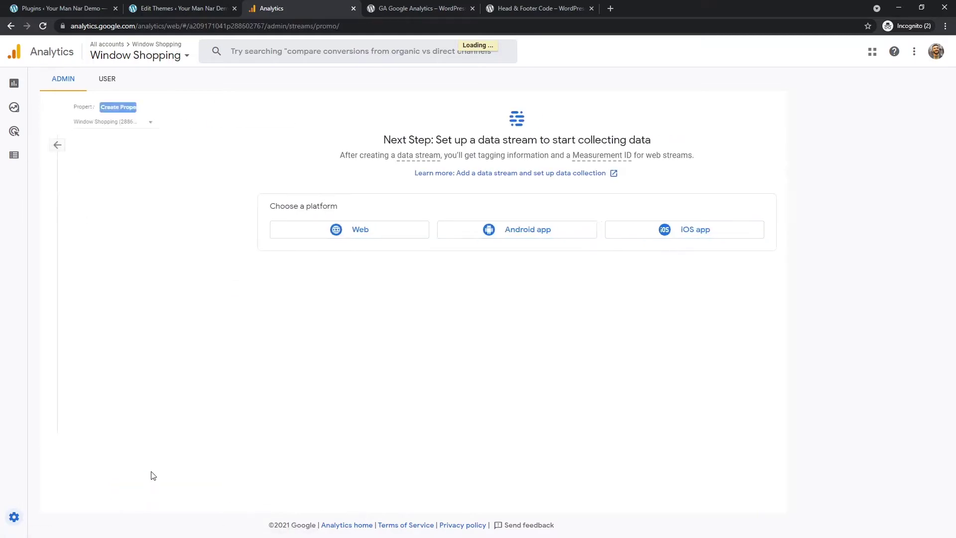
# Create a web data stream for windowshopping.website with the stream name "Window shopping"
pyautogui.click(337, 241)
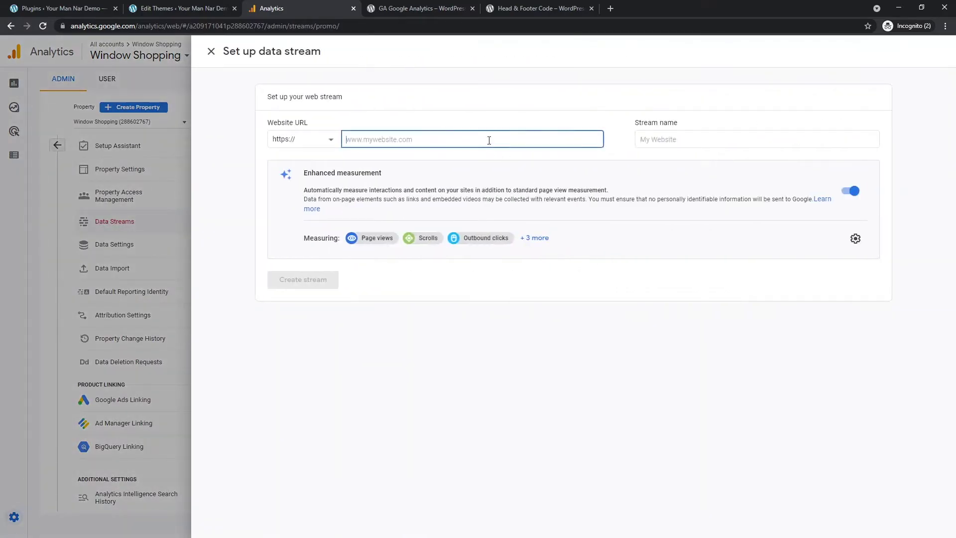
pyautogui.write('windowshopping.website')
pyautogui.press('Tab')
pyautogui.write('Wi')
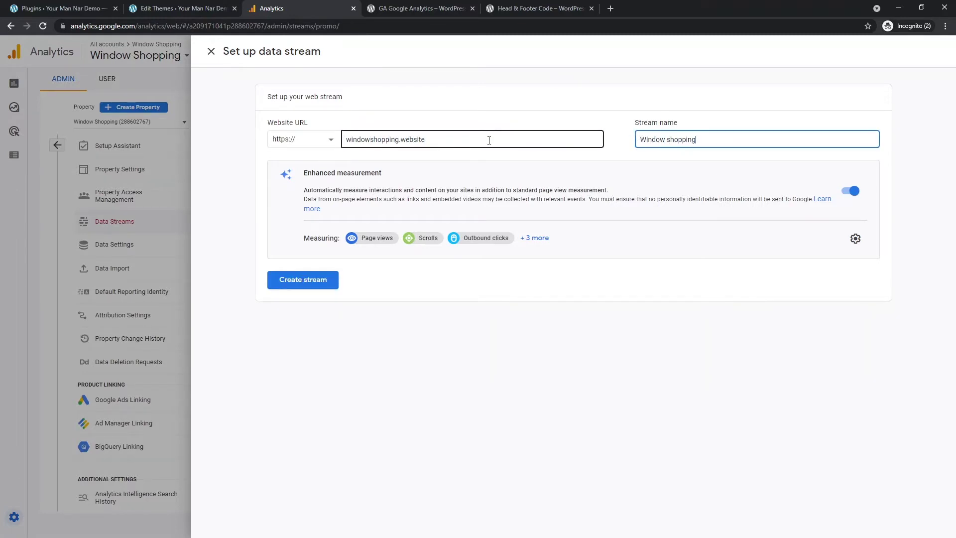
pyautogui.click(319, 285)
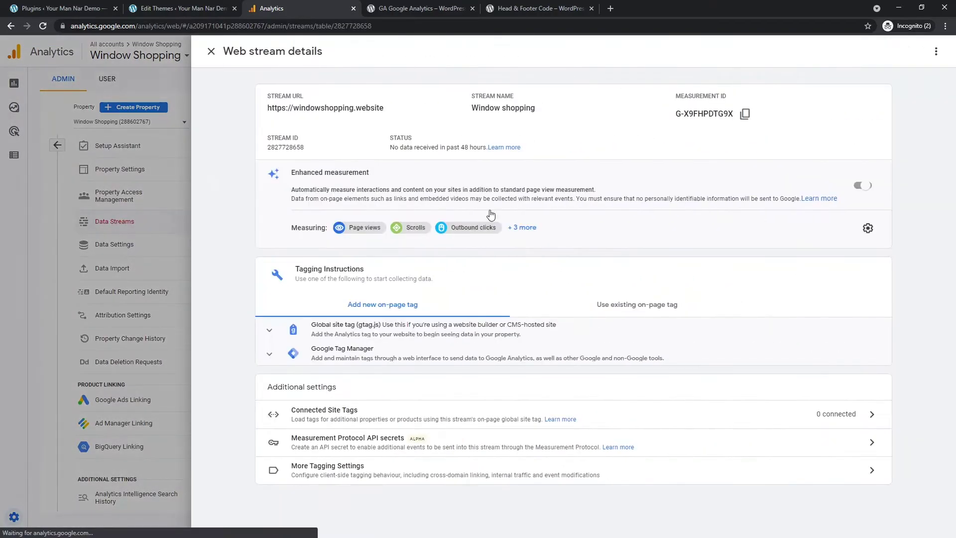
# Expand the Global site tag (gtag.js) instructions and select the entire tracking snippet
pyautogui.click(360, 334)
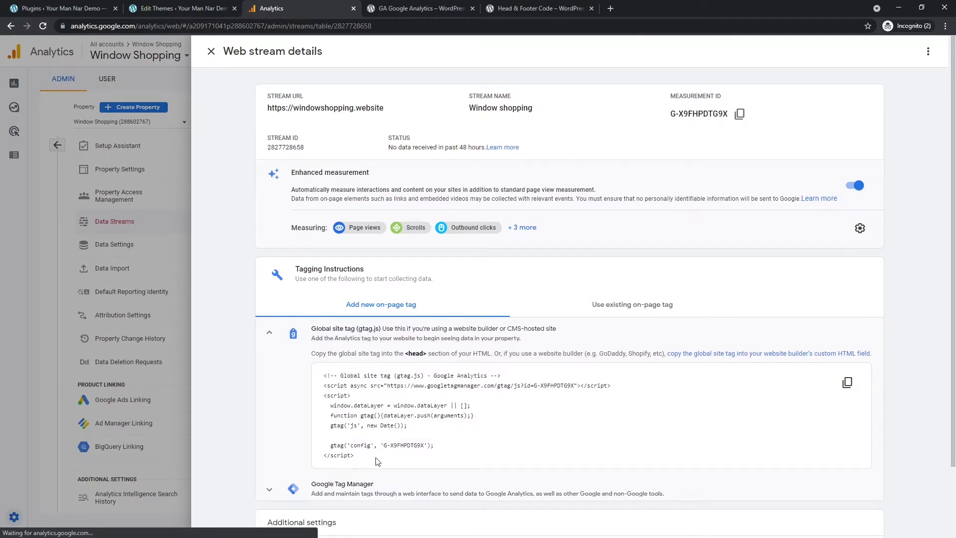
pyautogui.moveTo(377, 460); pyautogui.dragTo(323, 378)
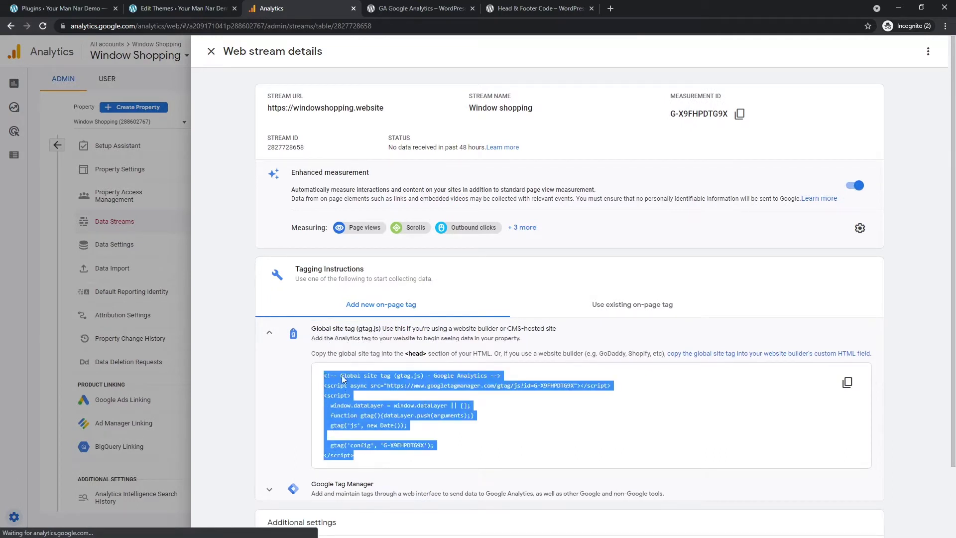
# Switch to the WordPress theme editor, open Neve's header.php and place the cursor on line 31 below the head tag
pyautogui.click(74, 9)
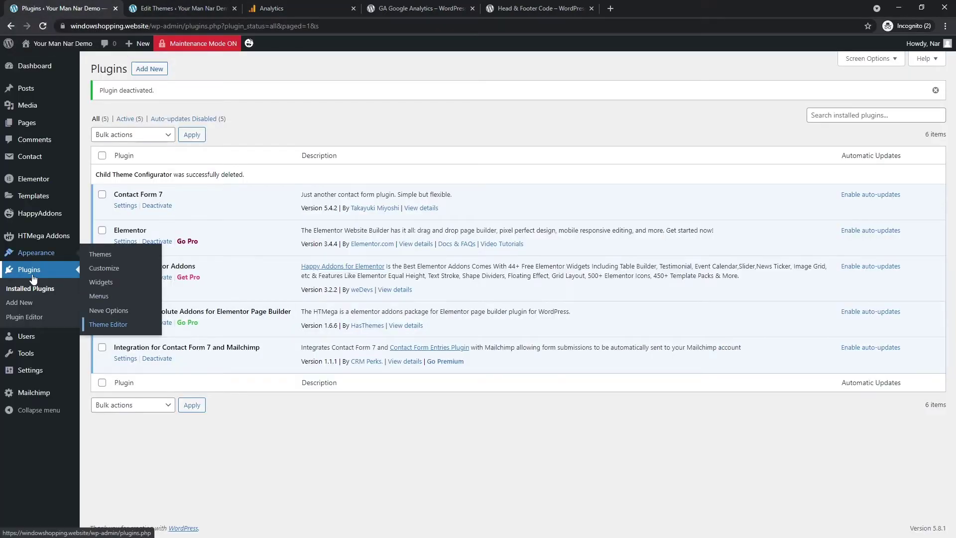
pyautogui.click(191, 8)
pyautogui.click(877, 451)
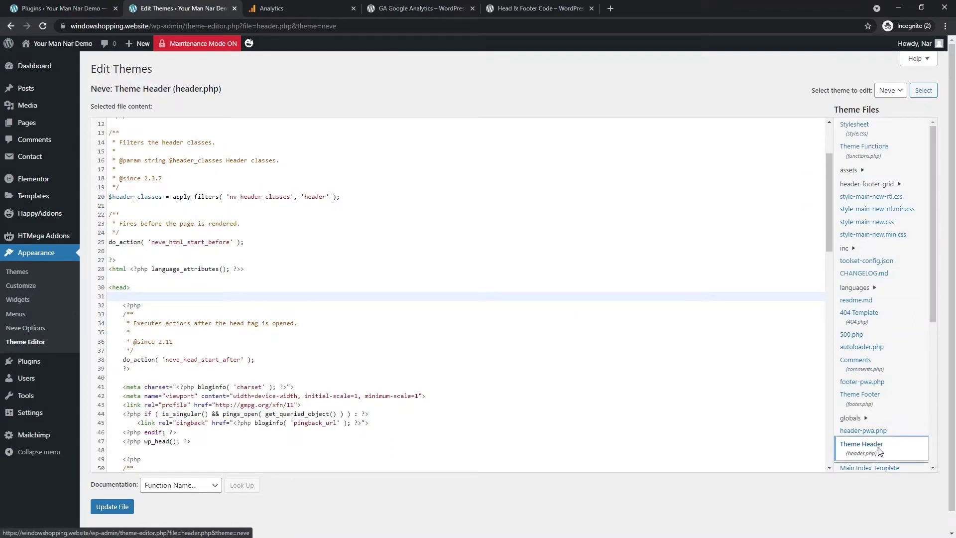
pyautogui.click(563, 85)
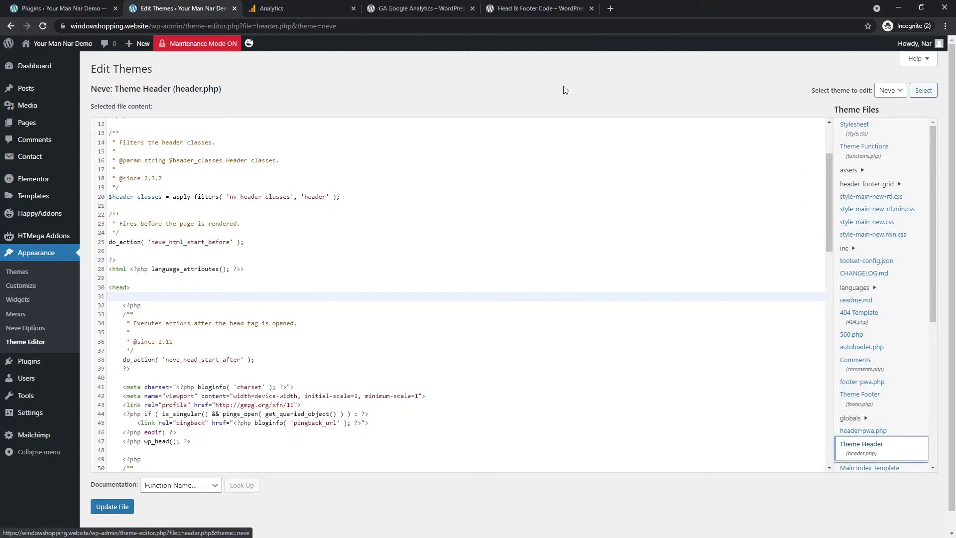
pyautogui.click(136, 292)
pyautogui.click(136, 297)
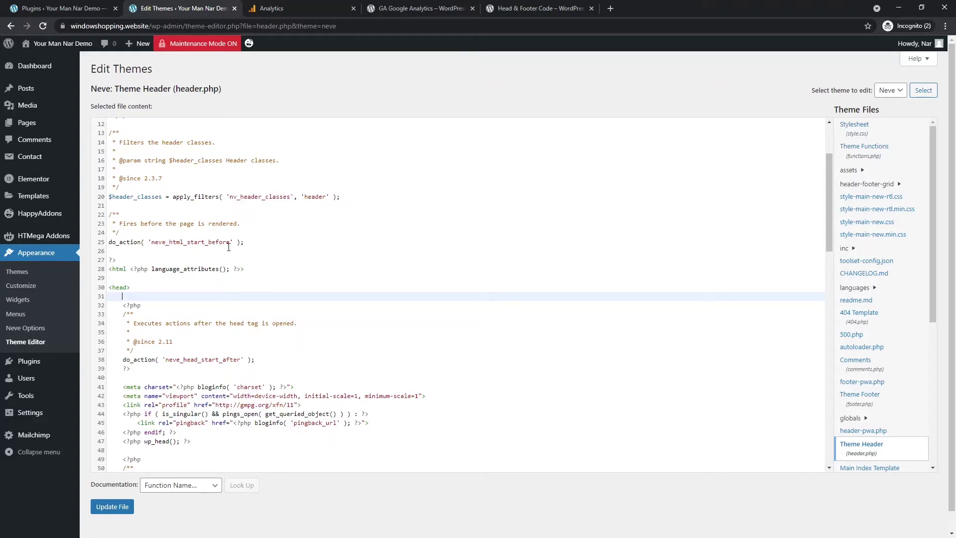
# Revisit the gtag.js snippet in Analytics, then view the GA Google Analytics plugin page and highlight the plugin's name
pyautogui.click(278, 6)
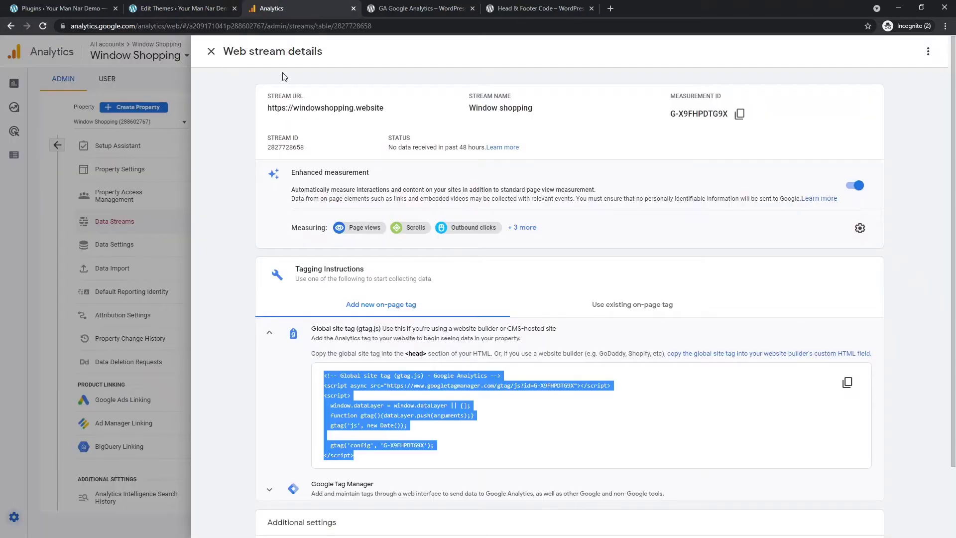
pyautogui.click(388, 9)
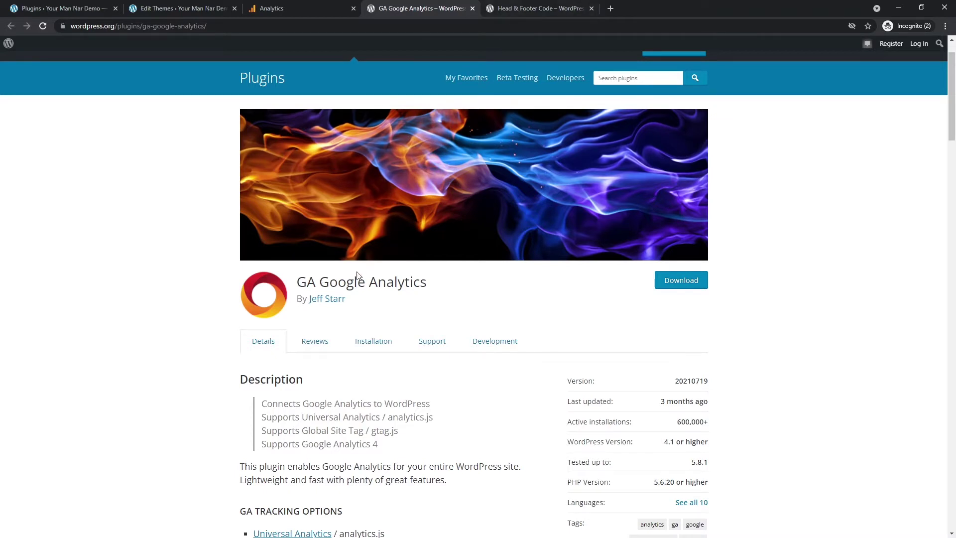
pyautogui.moveTo(302, 281); pyautogui.dragTo(418, 277)
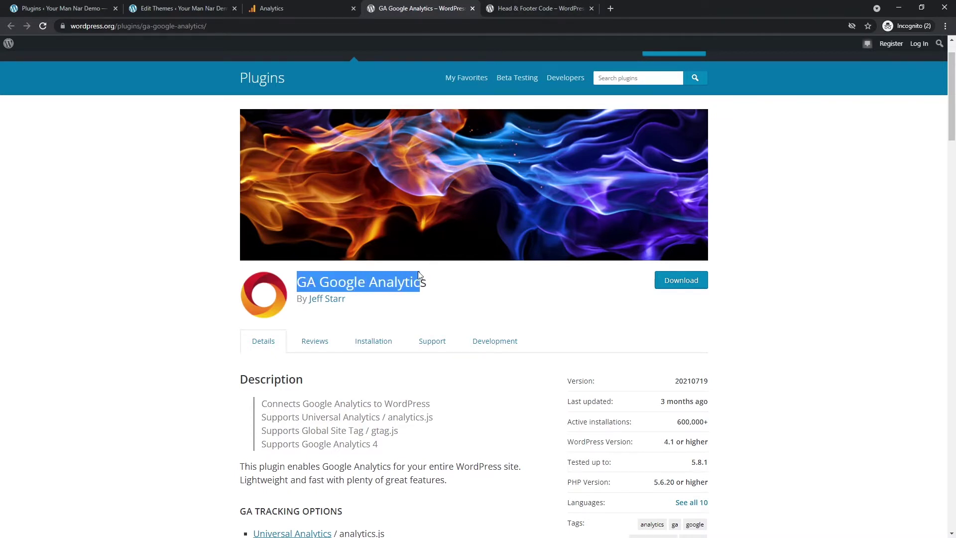
# Return to the site's Plugins page and open the Add New plugin page in two separate browser tabs
pyautogui.click(91, 6)
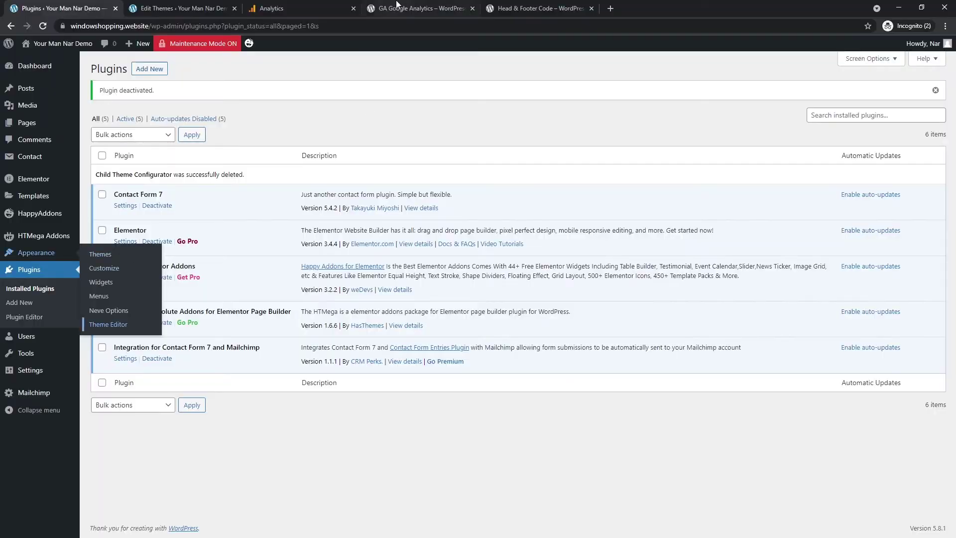
pyautogui.click(394, 9)
pyautogui.click(62, 8)
pyautogui.middleClick(19, 302)
pyautogui.middleClick(19, 302)
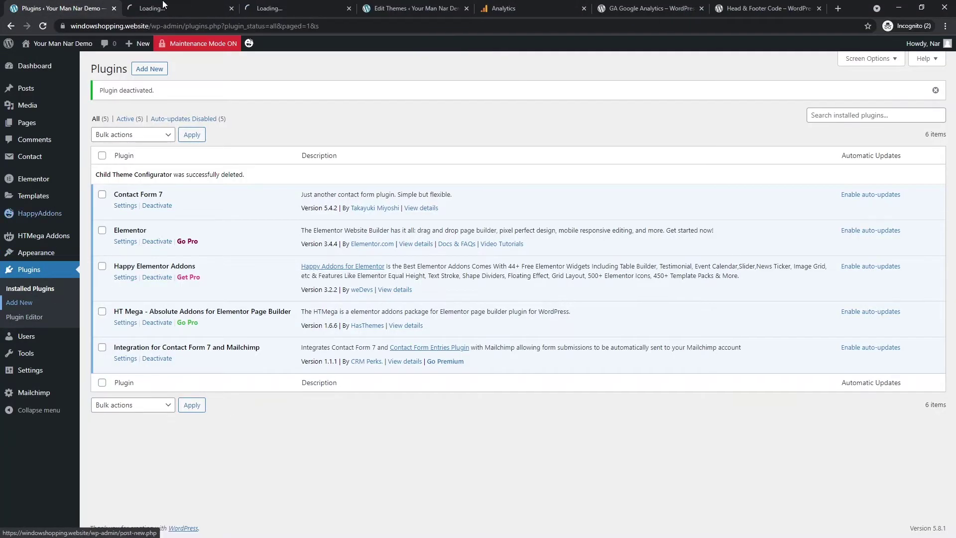
# Check the names of the GA Google Analytics and Head & Footer Code plugins on their wordpress.org pages
pyautogui.click(179, 8)
pyautogui.click(642, 9)
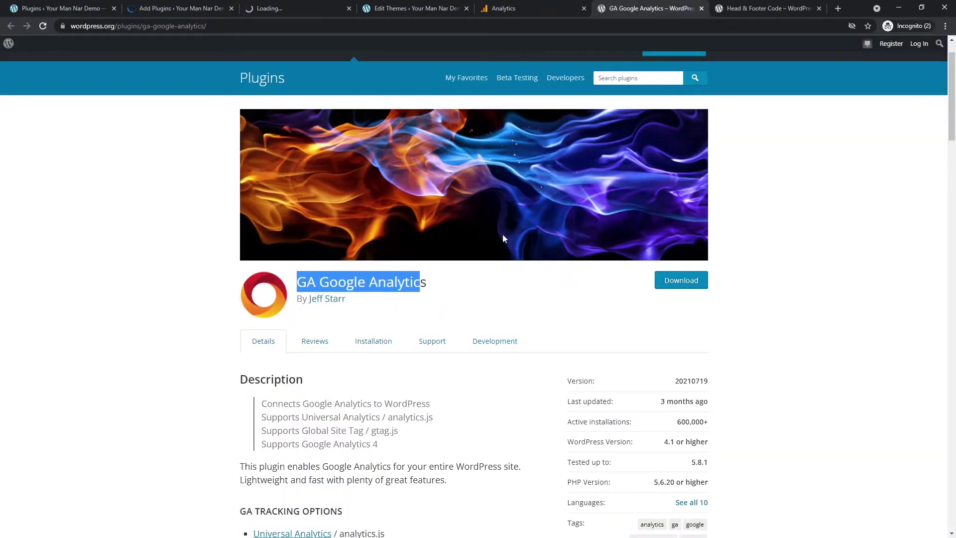
pyautogui.click(341, 284)
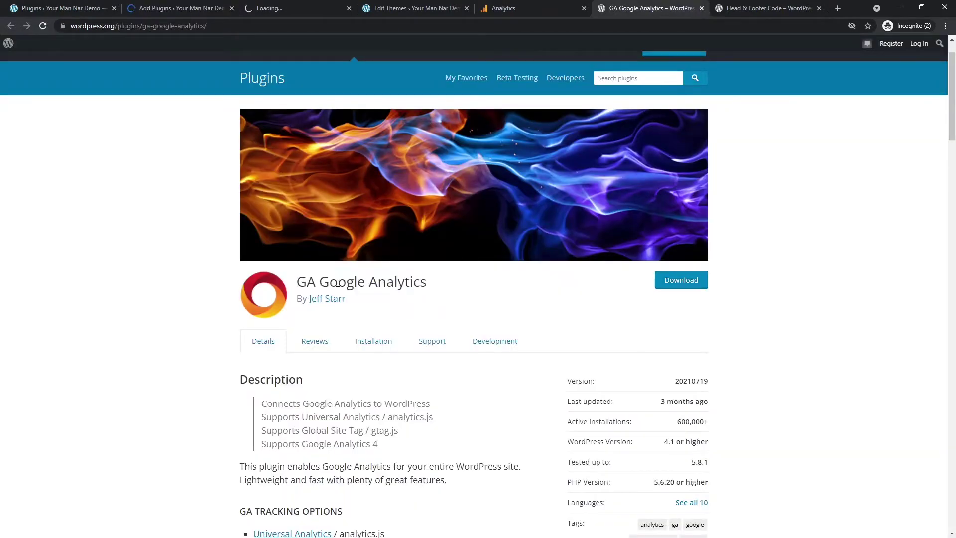
pyautogui.click(787, 9)
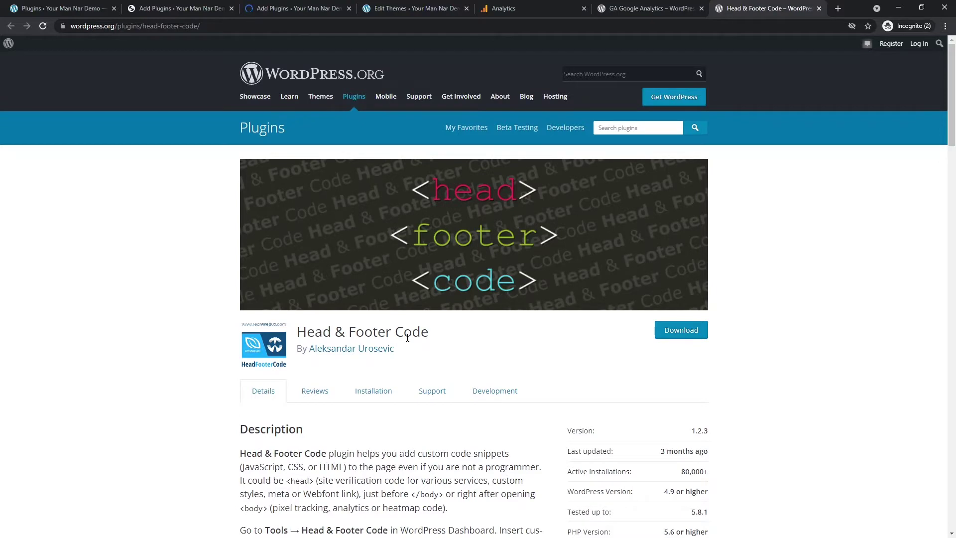
pyautogui.moveTo(431, 338); pyautogui.dragTo(296, 333)
# Search for "GA google analytics" on the first Add Plugins page
pyautogui.click(144, 8)
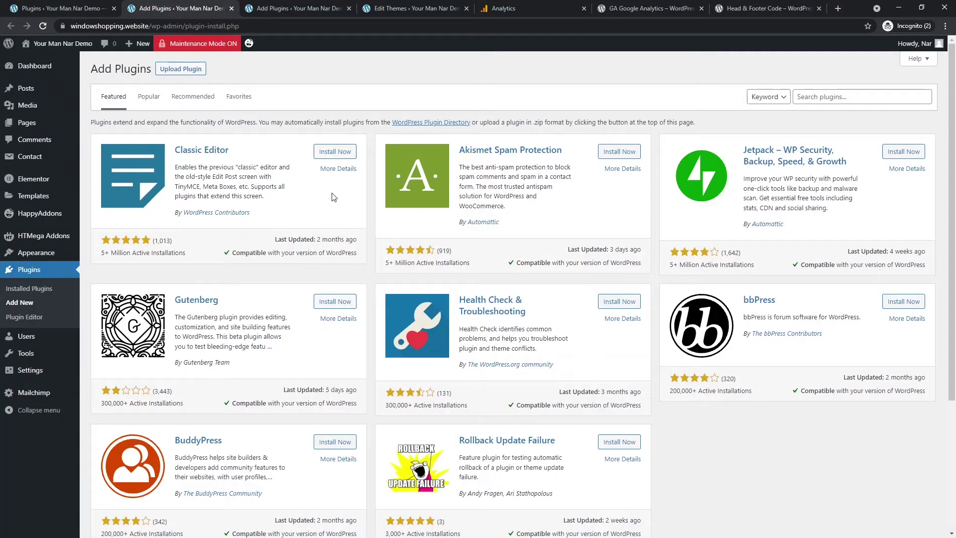
pyautogui.click(819, 95)
pyautogui.write('GA google analytics')
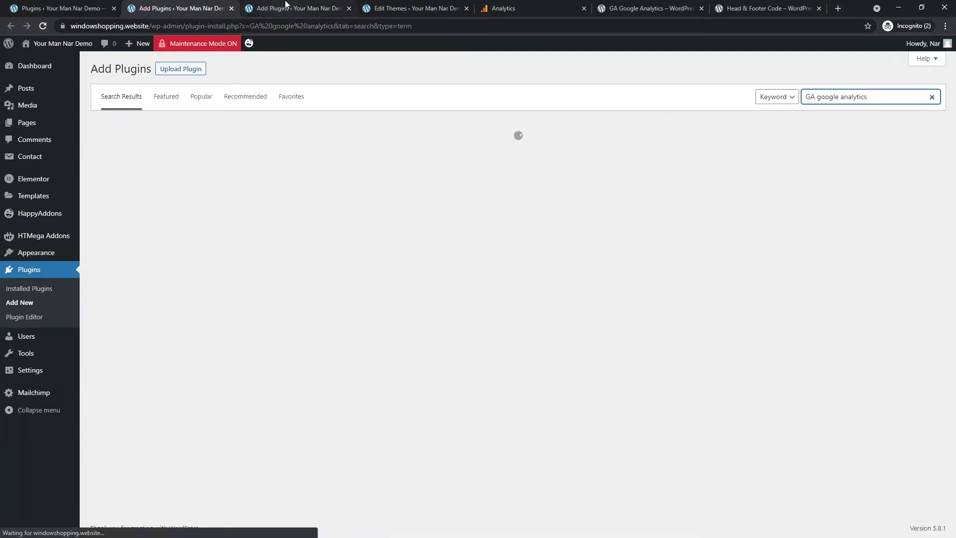
# Search for "head & footer code" on the second Add Plugins page
pyautogui.hotkey('ctrl', 'Tab')
pyautogui.click(842, 95)
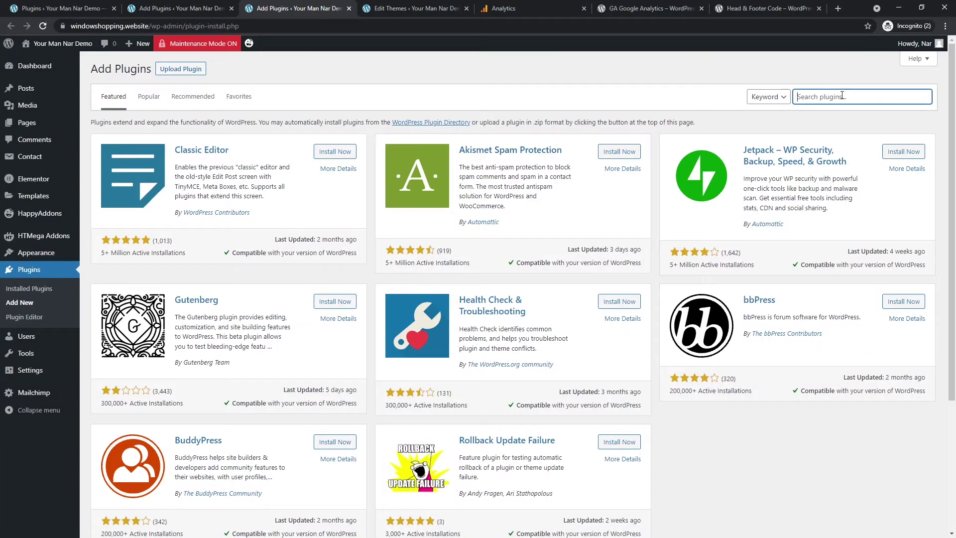
pyautogui.write('head & footer code')
# Install and activate the GA Google Analytics and Head & Footer Code plugins from their search results
pyautogui.hotkey('ctrl', 'shift', 'Tab')
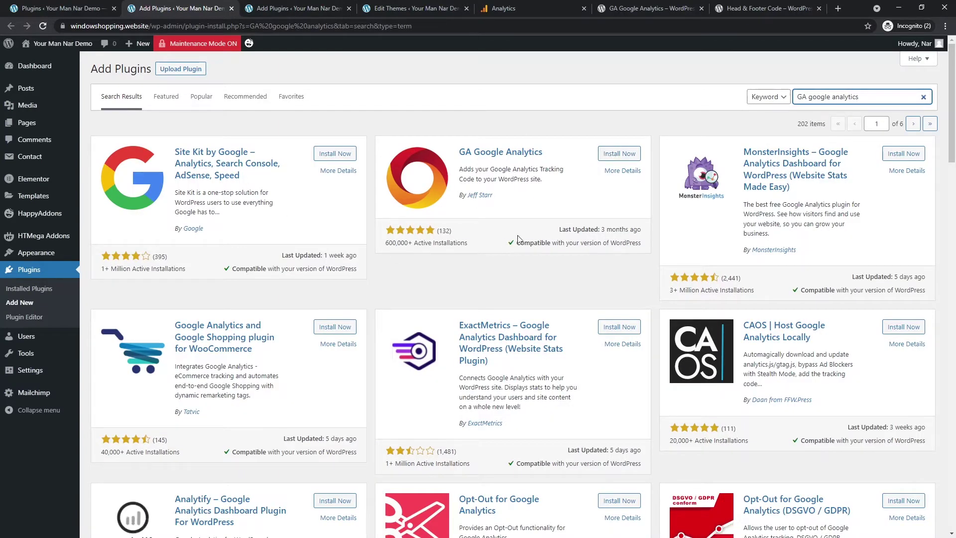
pyautogui.click(620, 155)
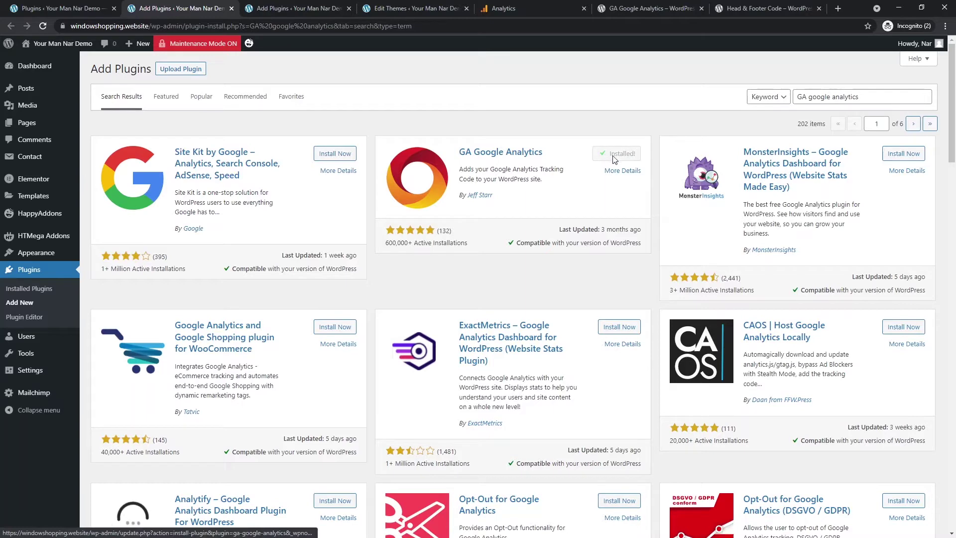
pyautogui.click(282, 7)
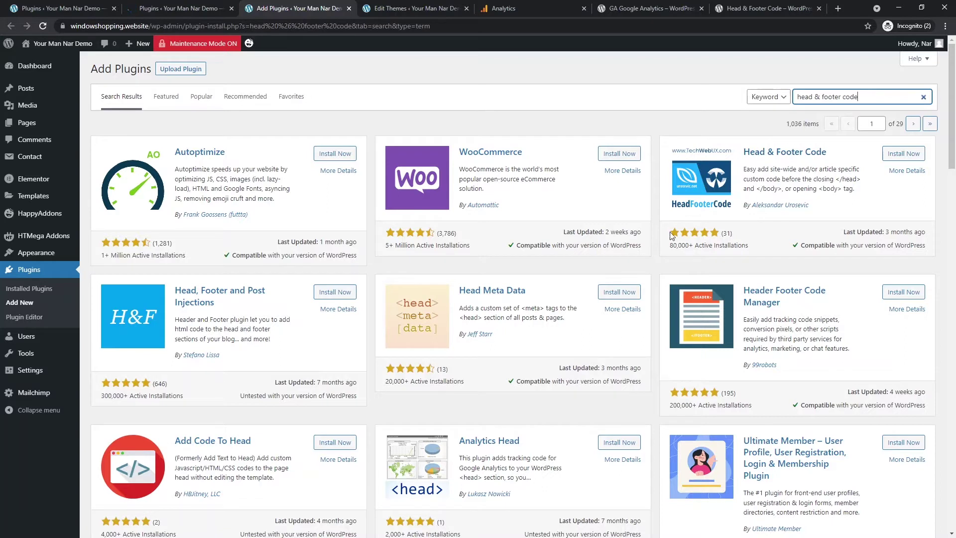
pyautogui.click(902, 154)
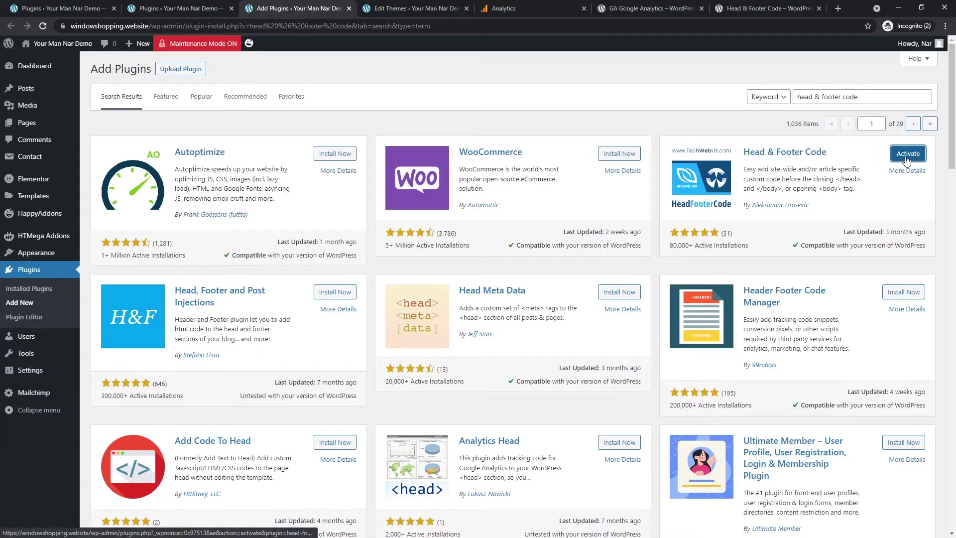
pyautogui.click(902, 153)
# Reload the installed plugins list and open the GA Google Analytics settings with the How to Use and Plugin Settings sections expanded
pyautogui.click(179, 9)
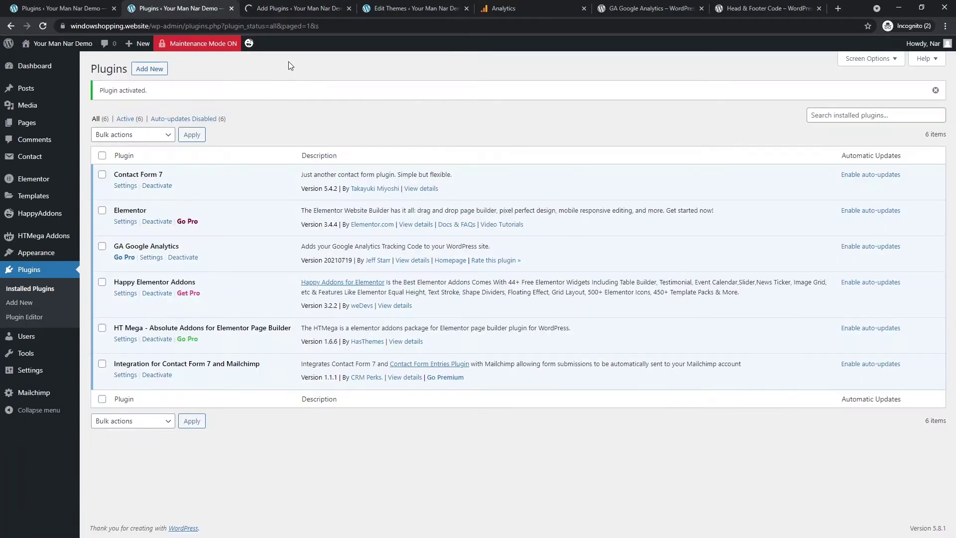
pyautogui.click(285, 27)
pyautogui.press('Return')
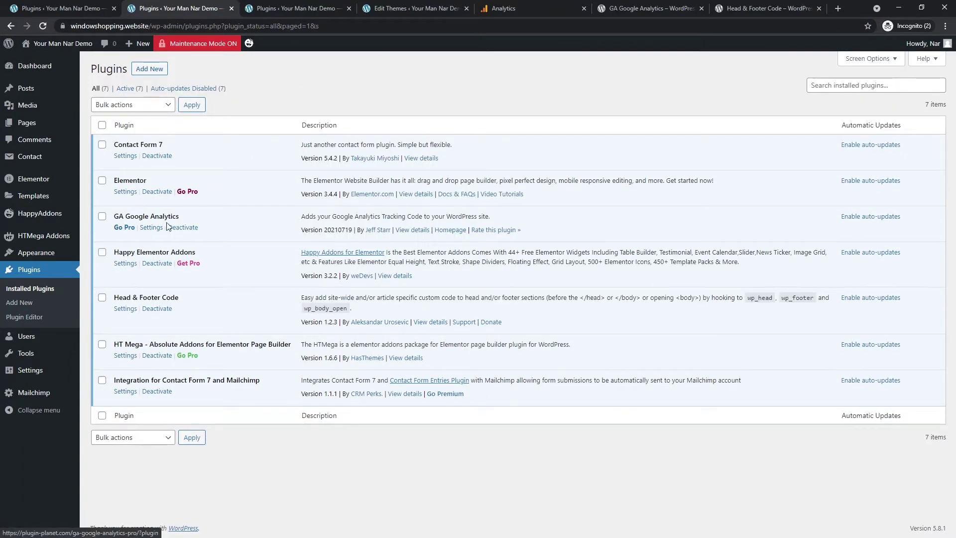
pyautogui.click(150, 229)
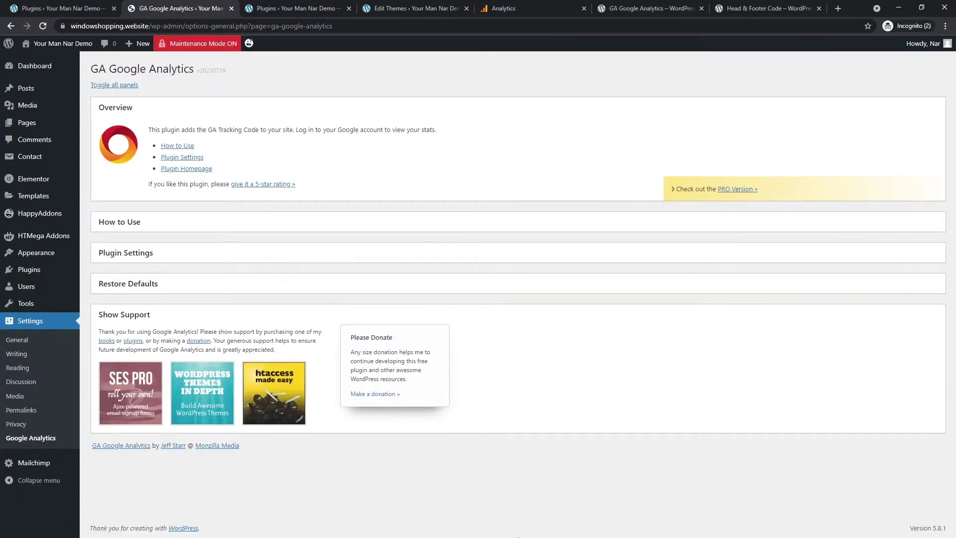
pyautogui.click(206, 228)
pyautogui.click(176, 363)
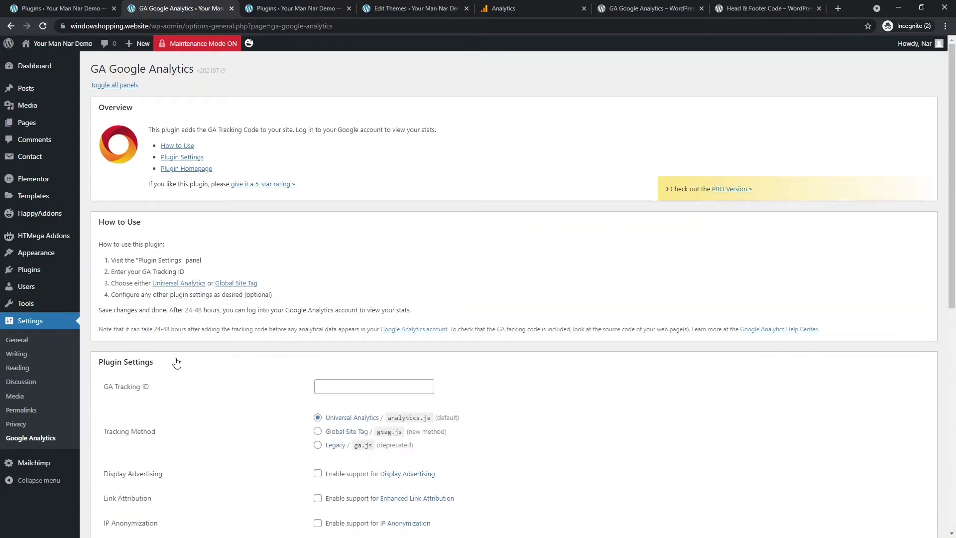
pyautogui.scroll(-1, 160, 354)
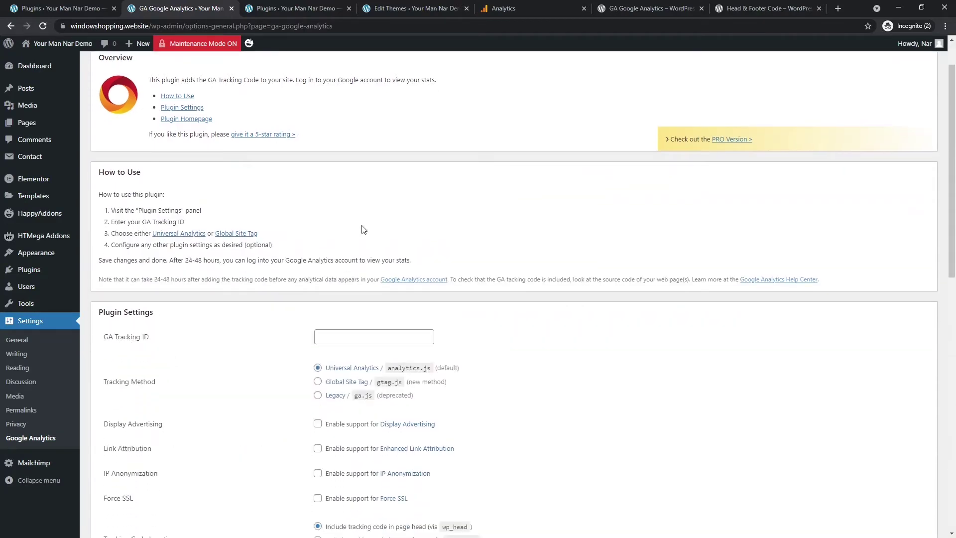
# Copy the web stream's measurement ID from Analytics and paste it as the plugin's GA Tracking ID
pyautogui.click(536, 6)
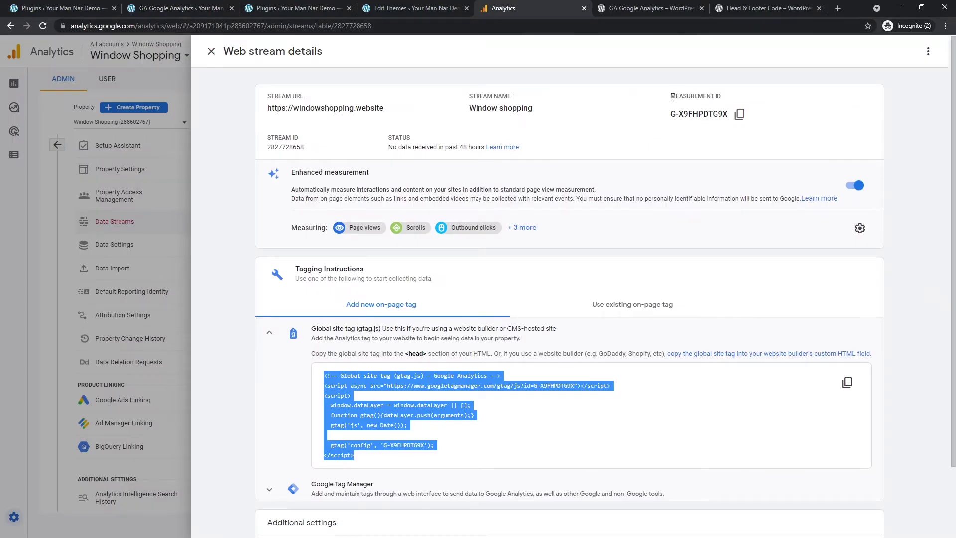
pyautogui.moveTo(672, 97); pyautogui.dragTo(718, 95)
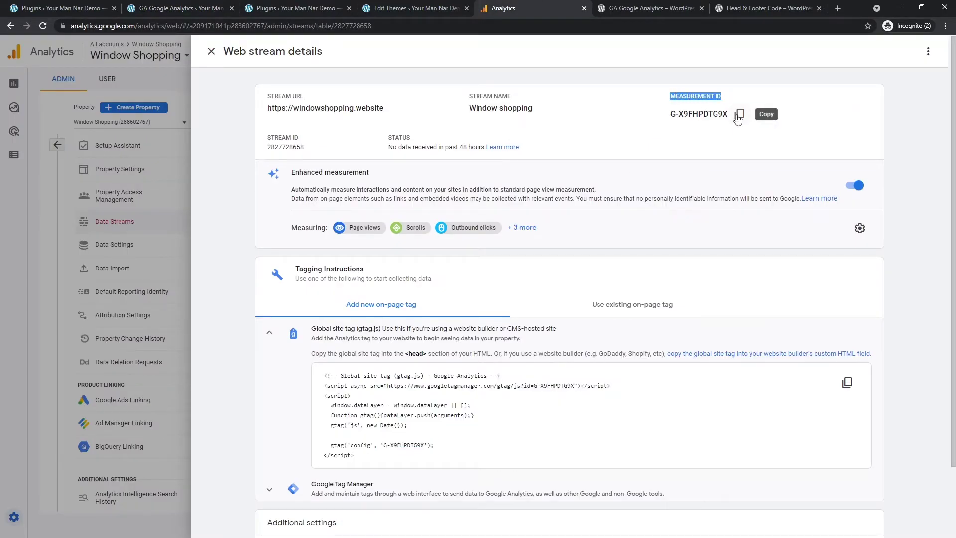
pyautogui.click(739, 114)
pyautogui.click(180, 8)
pyautogui.click(378, 336)
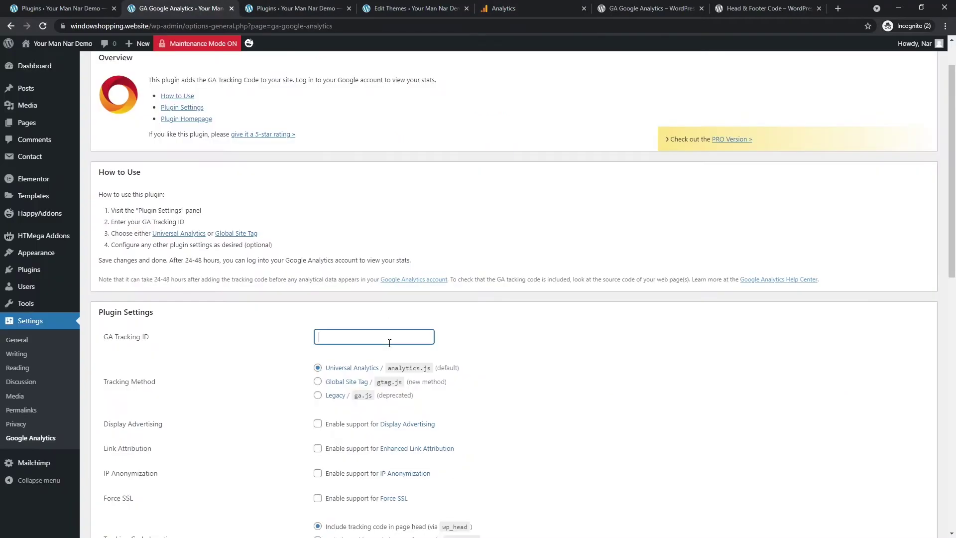
pyautogui.hotkey('ctrl', 'v')
# Set the tracking method to Global Site Tag / gtag.js and save the plugin settings
pyautogui.click(329, 381)
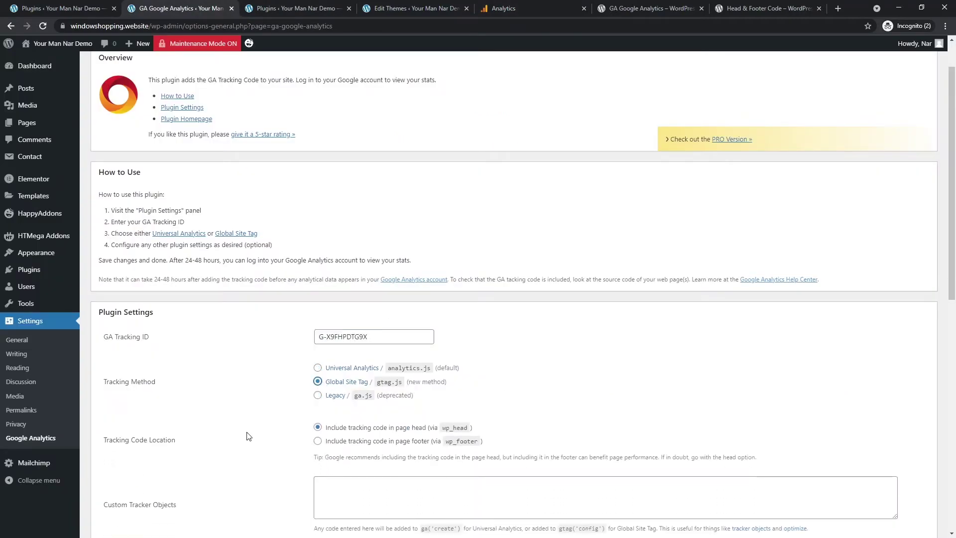
pyautogui.scroll(-10, 244, 379)
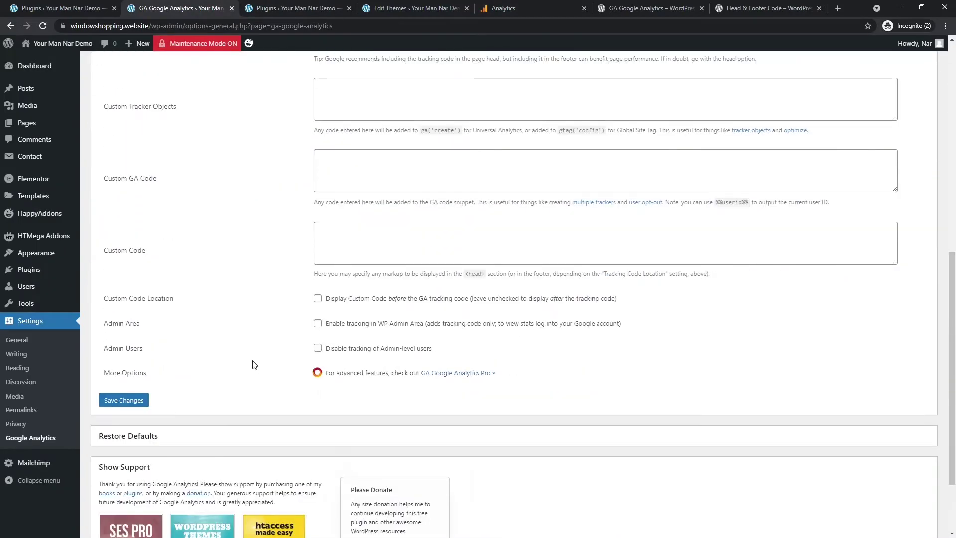
pyautogui.click(140, 306)
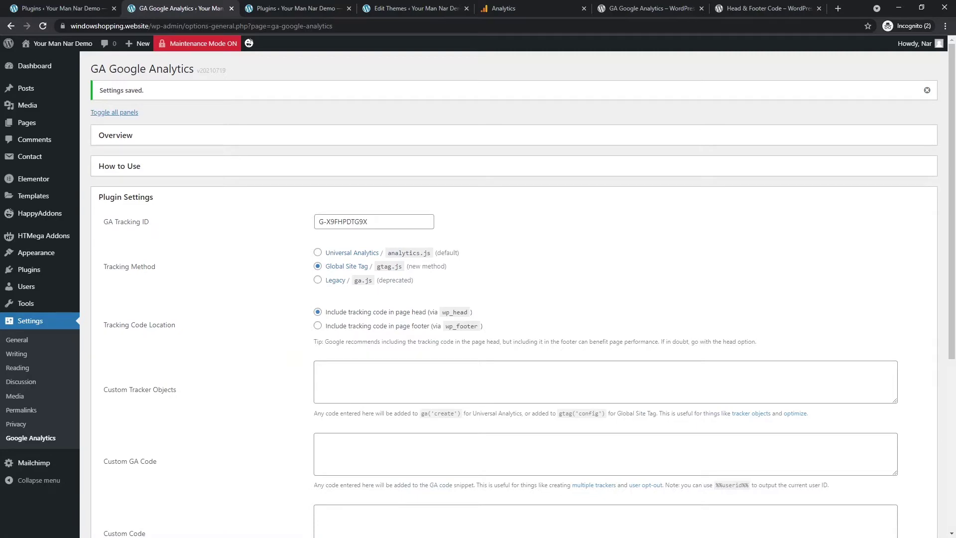
pyautogui.moveTo(847, 5); pyautogui.dragTo(951, 46)
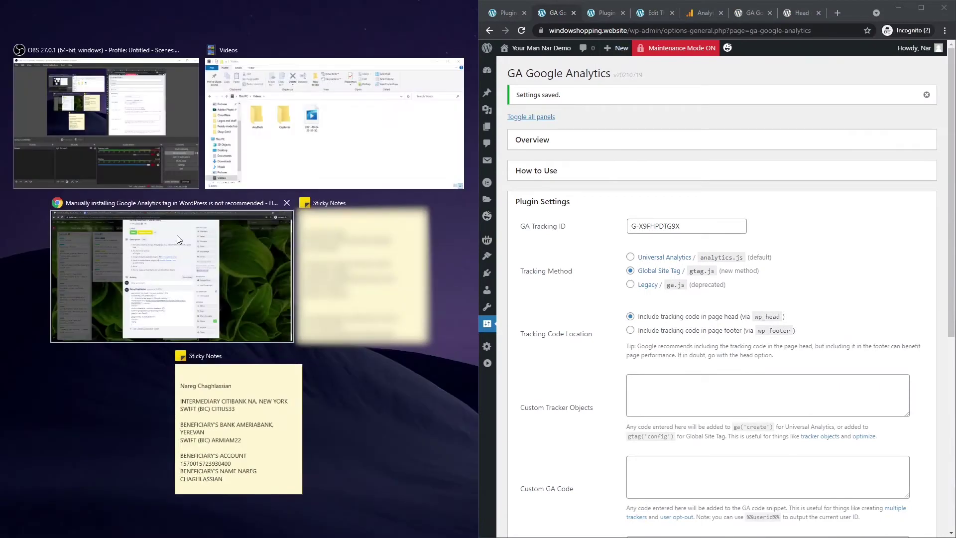
pyautogui.moveTo(863, 10); pyautogui.dragTo(861, 45)
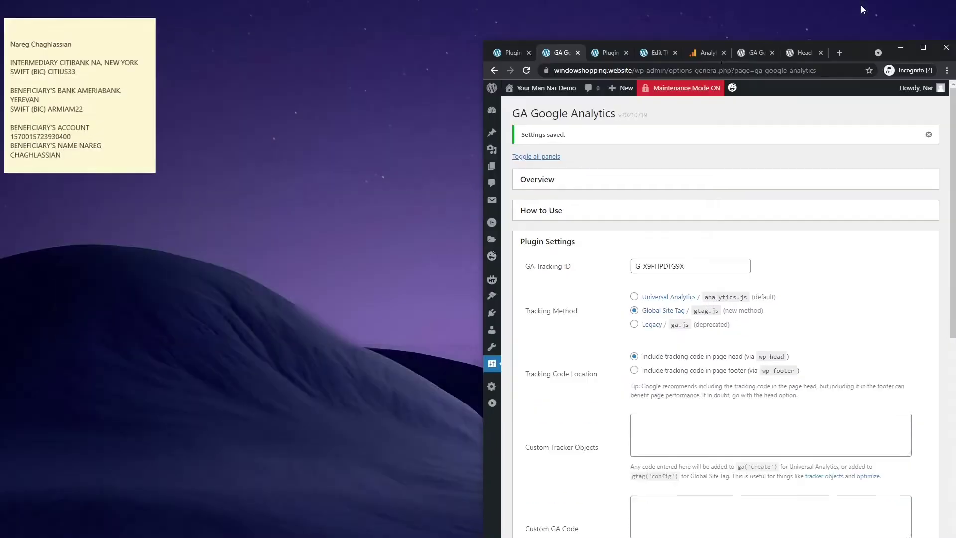
pyautogui.doubleClick(861, 46)
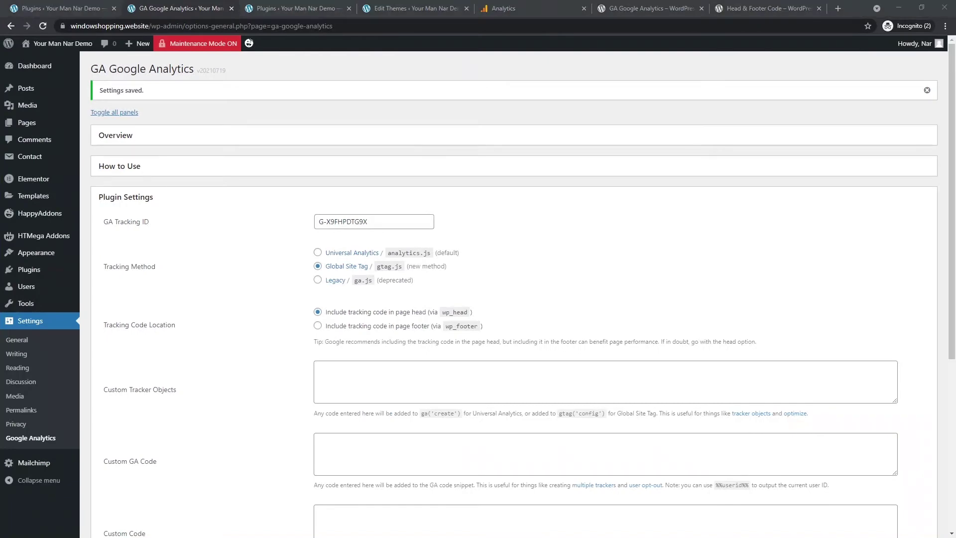
# Arrange the Chrome window side by side with Opera and load windowshopping.website in Opera as its only tab
pyautogui.press('super+Right')
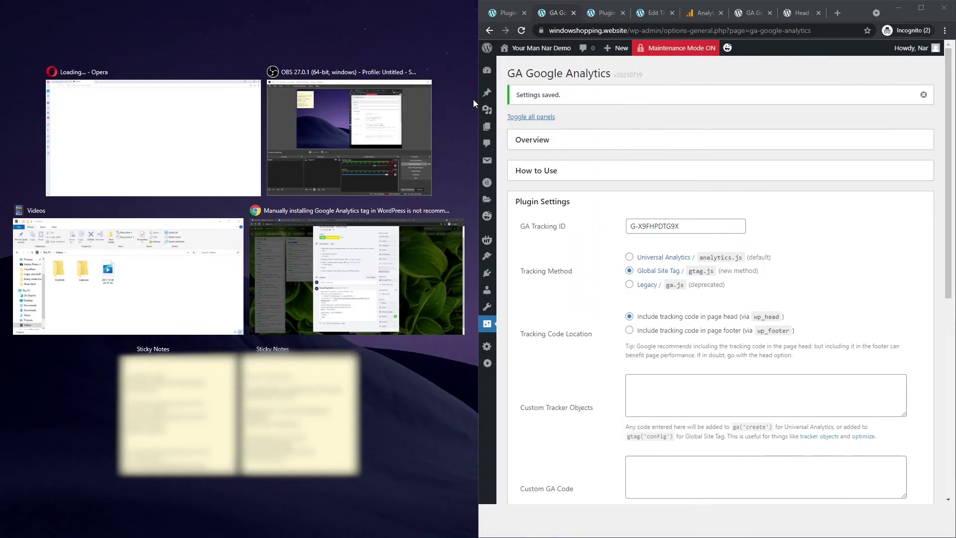
pyautogui.click(187, 128)
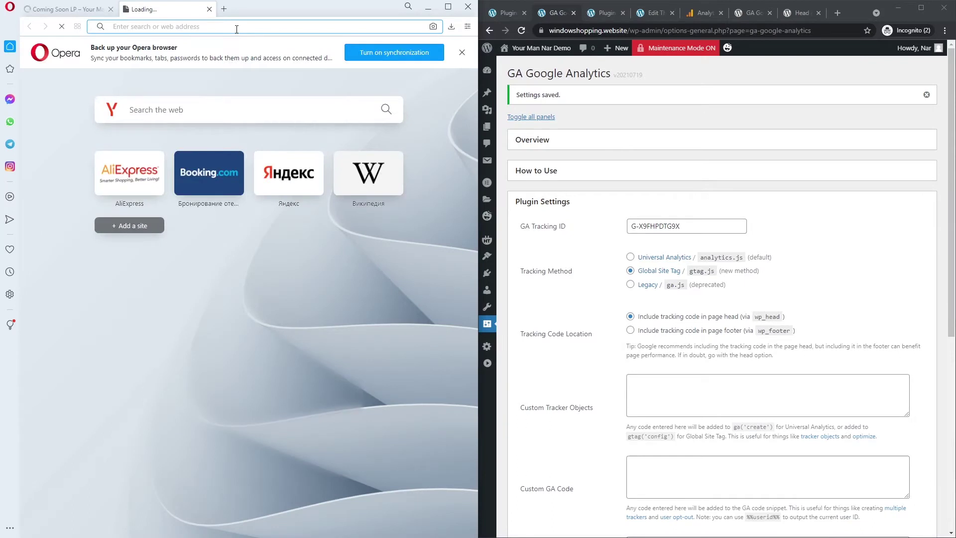
pyautogui.write('windowsho')
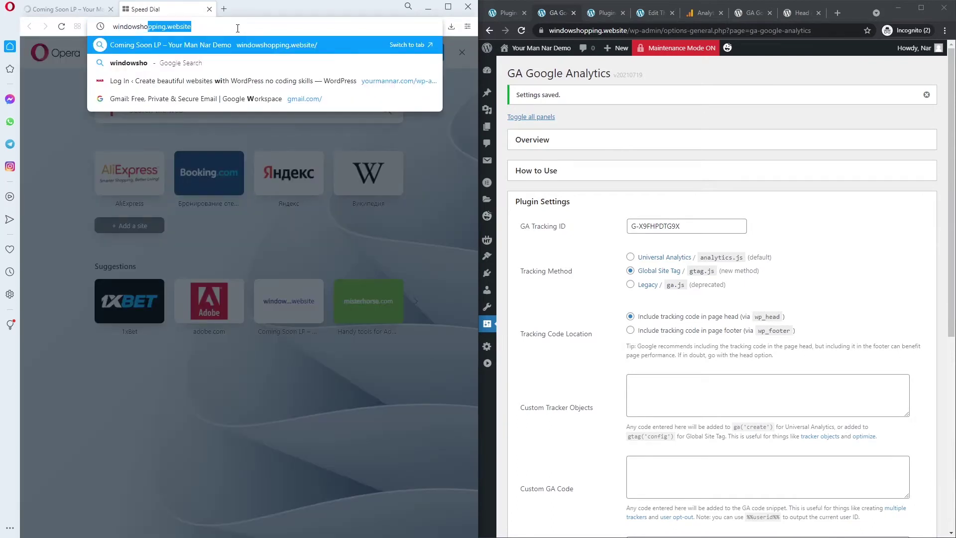
pyautogui.press('Return')
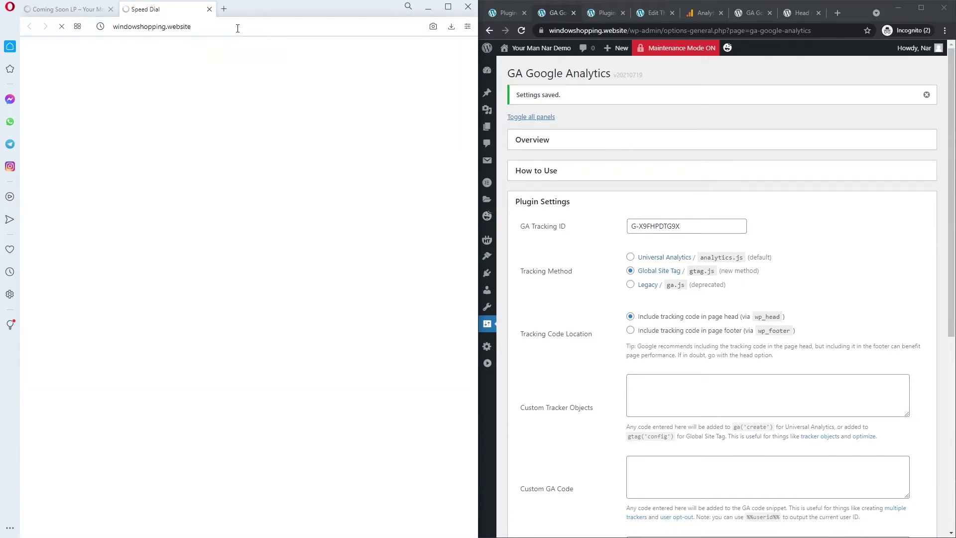
pyautogui.click(111, 9)
# Open the Window Shopping property's Real-time report in Analytics and browse the coming-soon page to check for live visits
pyautogui.click(701, 17)
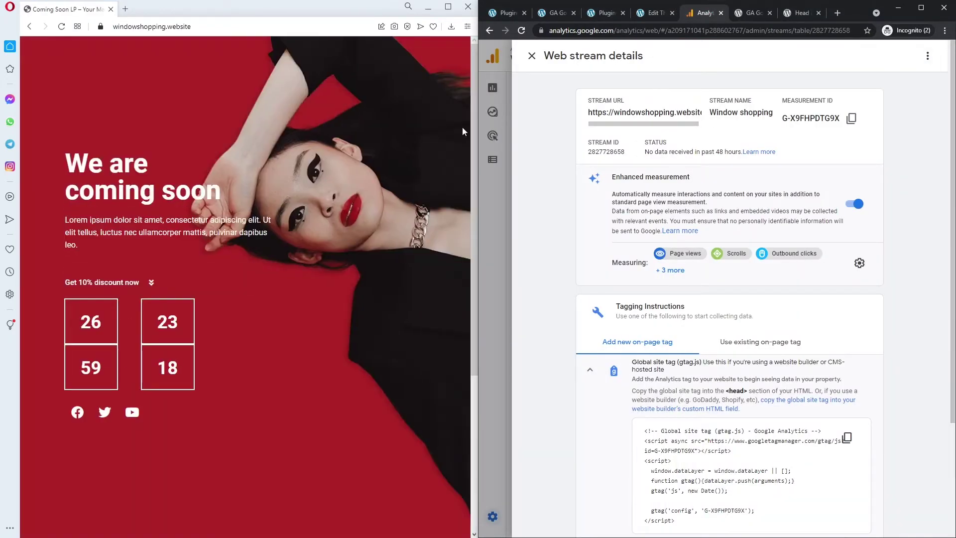
pyautogui.click(533, 55)
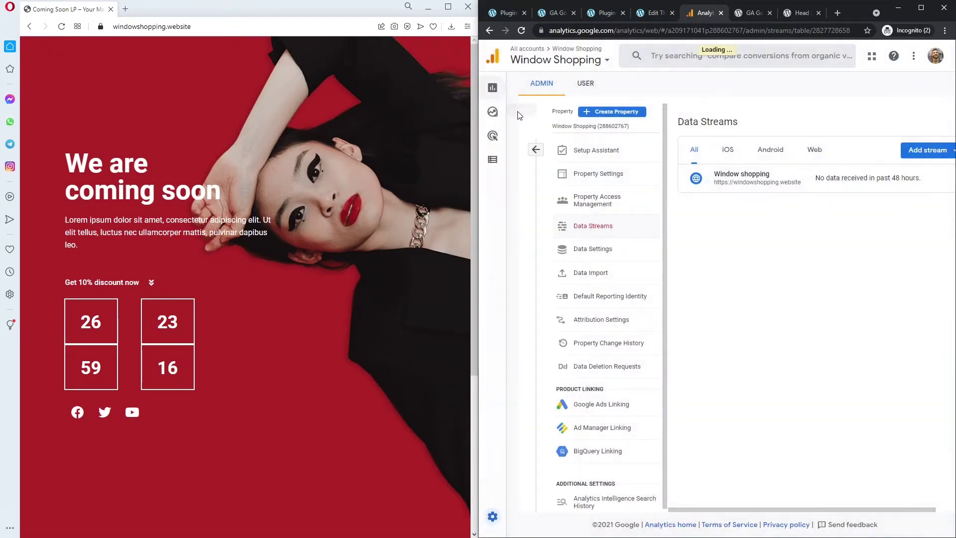
pyautogui.click(501, 97)
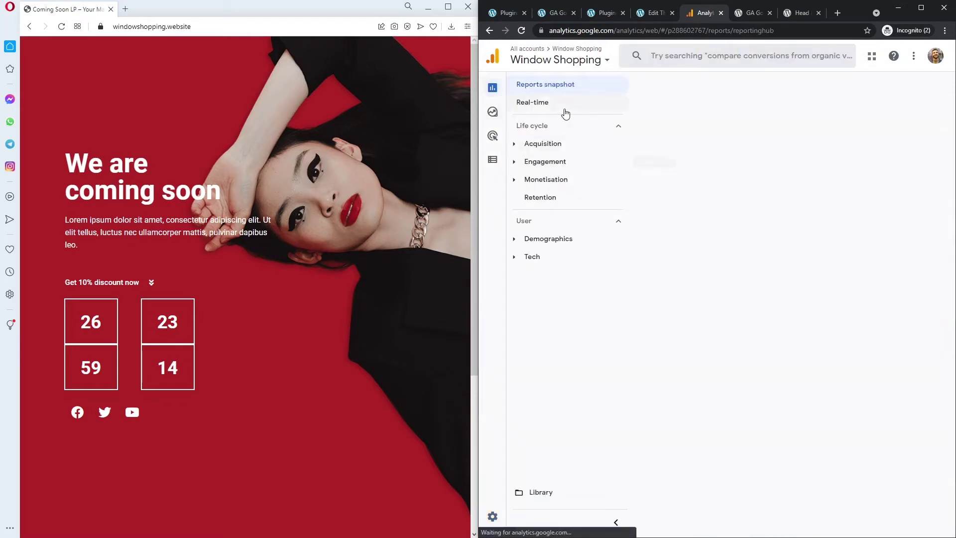
pyautogui.click(560, 108)
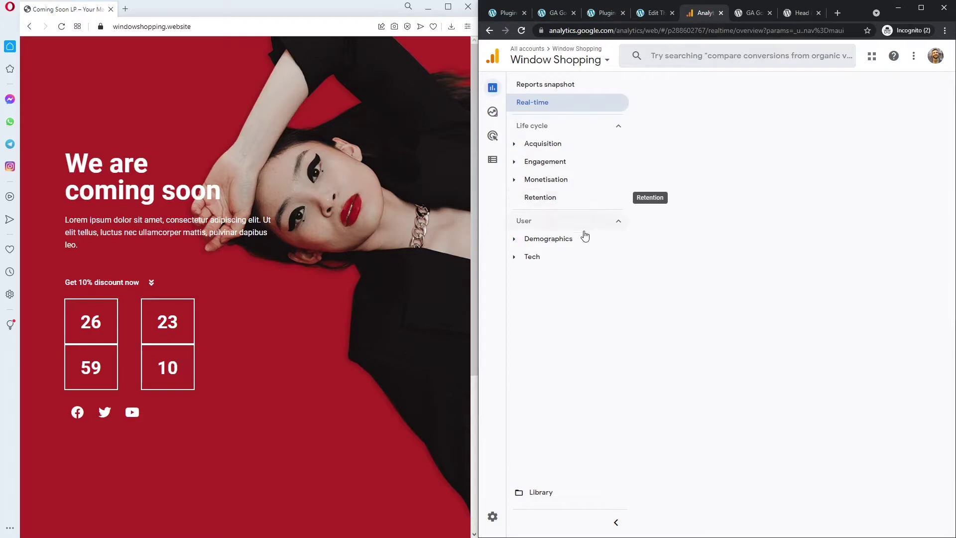
pyautogui.click(542, 102)
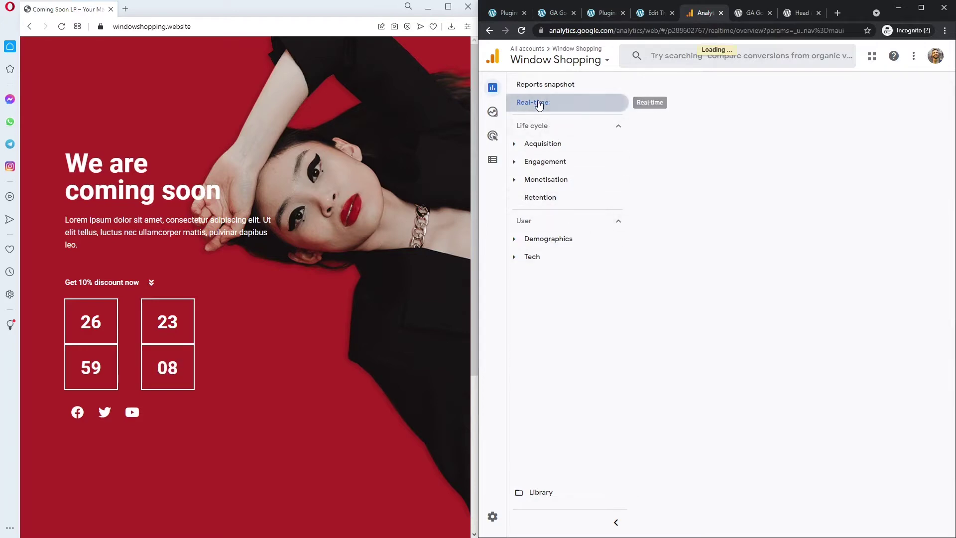
pyautogui.scroll(-3, 284, 258)
pyautogui.scroll(-2, 287, 255)
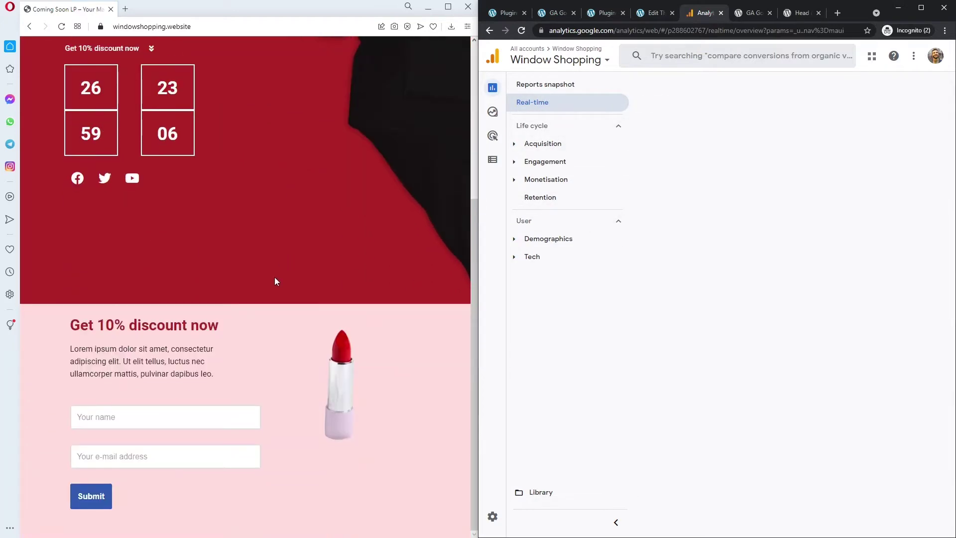
pyautogui.scroll(5, 258, 290)
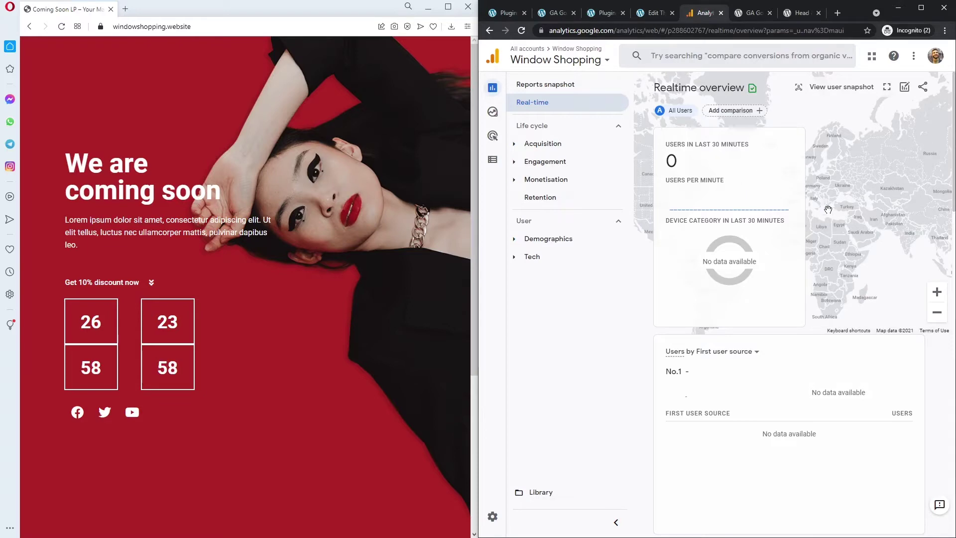
# Save the GA Google Analytics plugin settings again
pyautogui.click(563, 14)
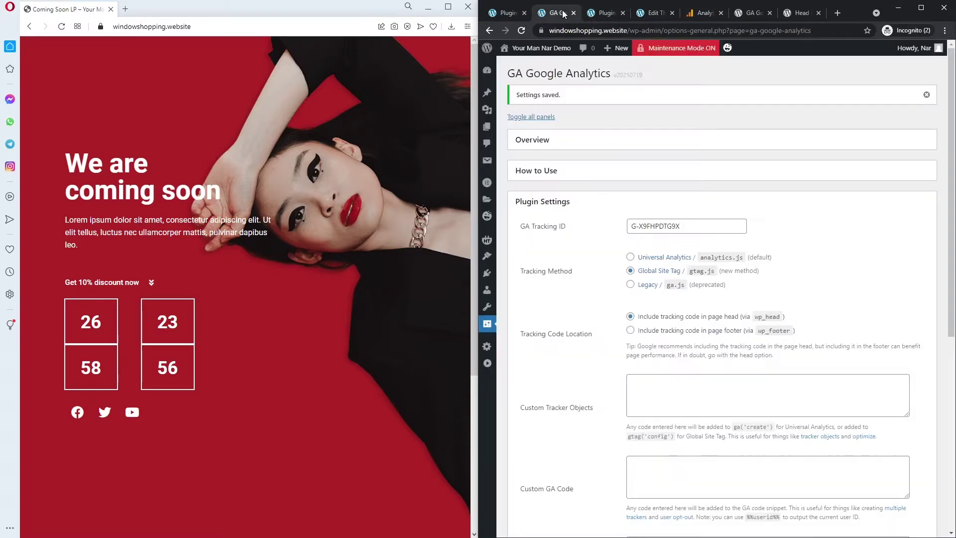
pyautogui.scroll(-7, 686, 307)
pyautogui.click(541, 411)
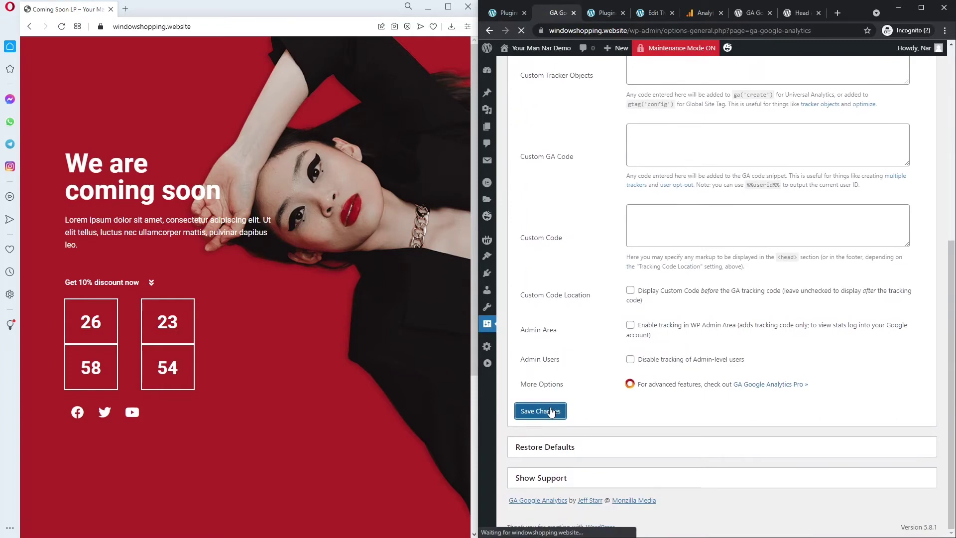
pyautogui.scroll(1, 677, 275)
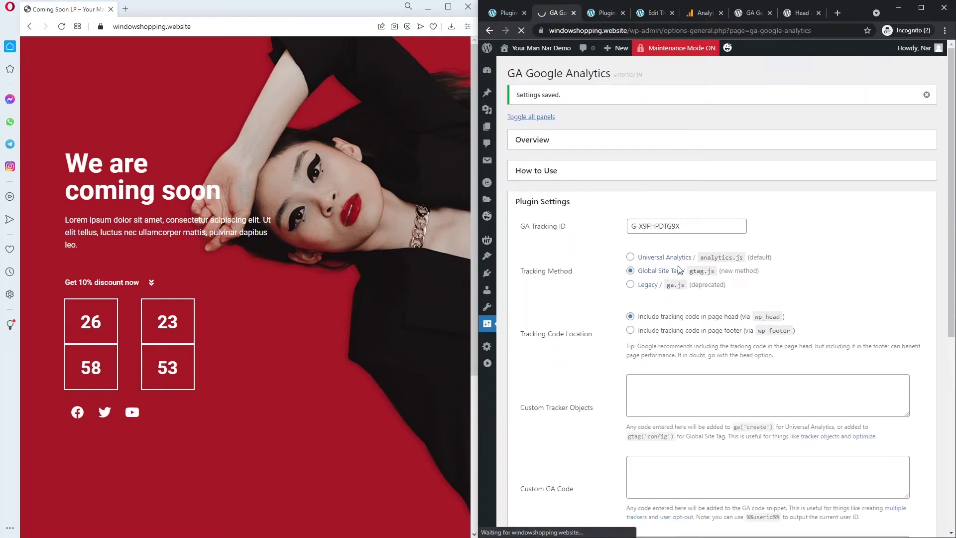
# Return to the Realtime overview in Analytics and reload windowshopping.website in Opera to test the tracking
pyautogui.click(703, 13)
pyautogui.click(320, 23)
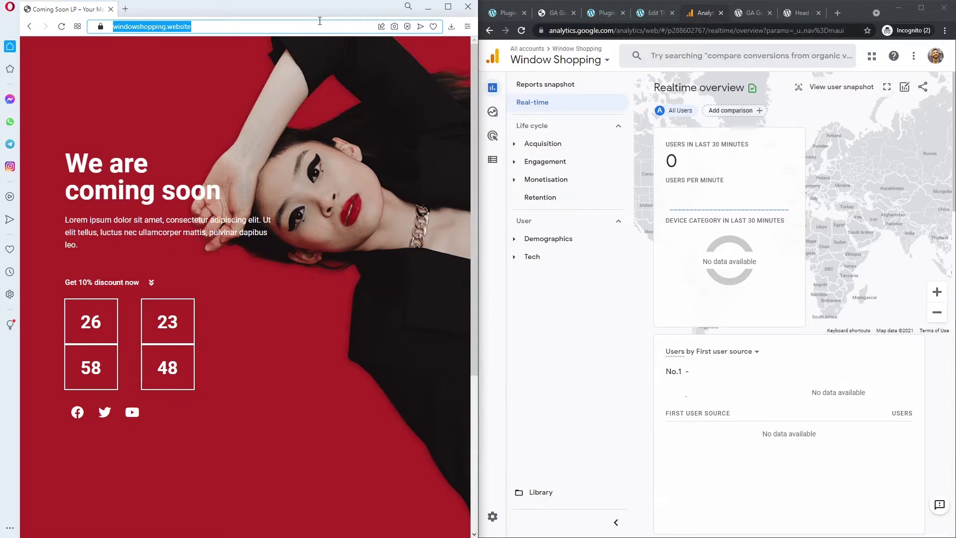
pyautogui.press('Return')
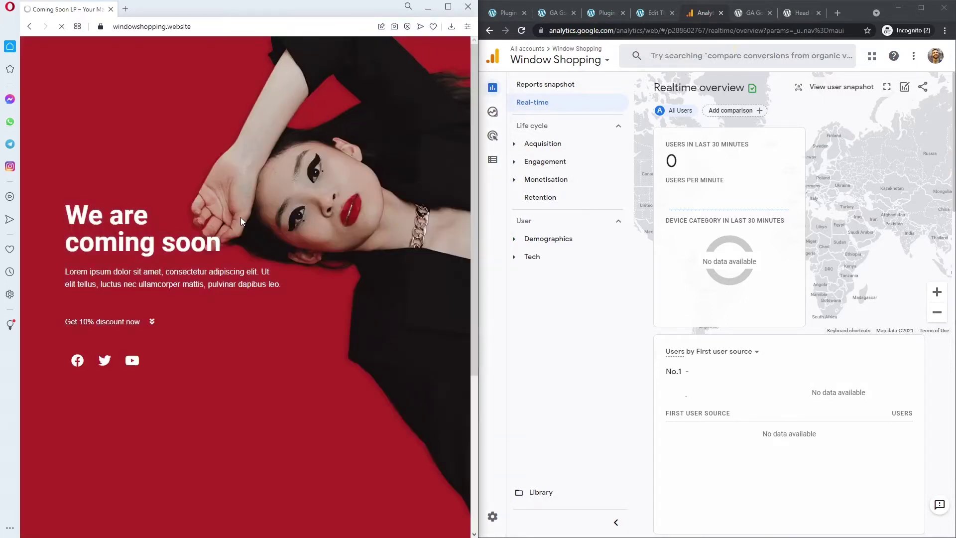
# Browse the coming-soon page in Opera and reload the Realtime overview in Analytics to check for live visits
pyautogui.scroll(-5, 243, 214)
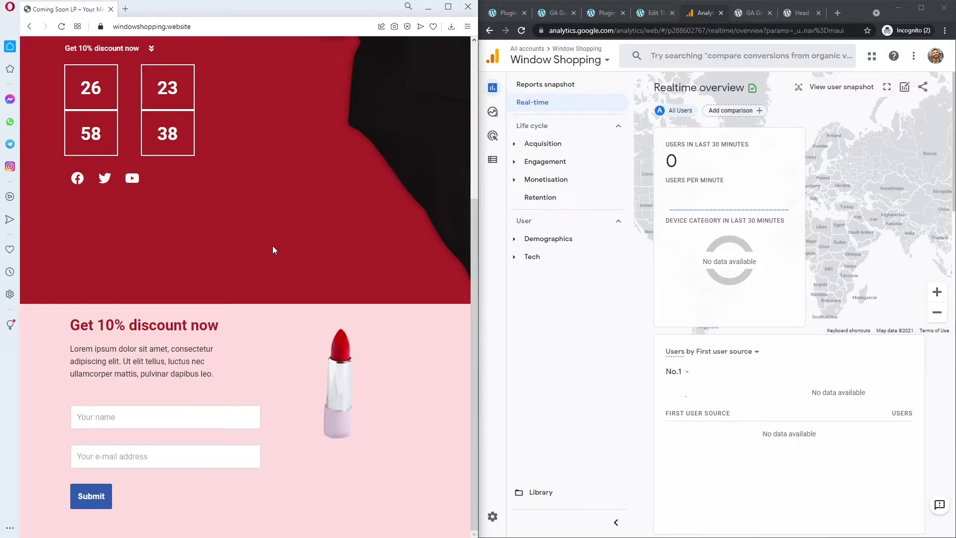
pyautogui.scroll(5, 272, 249)
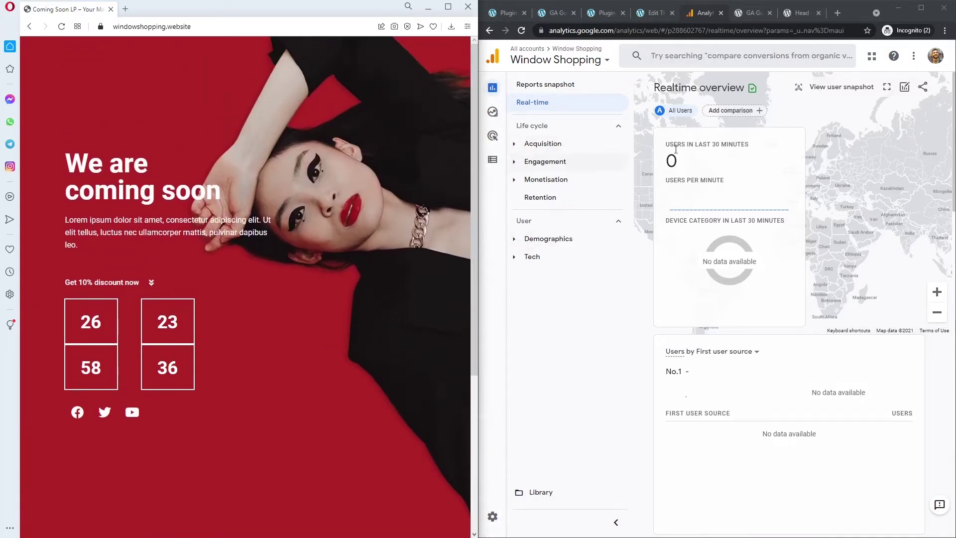
pyautogui.click(860, 15)
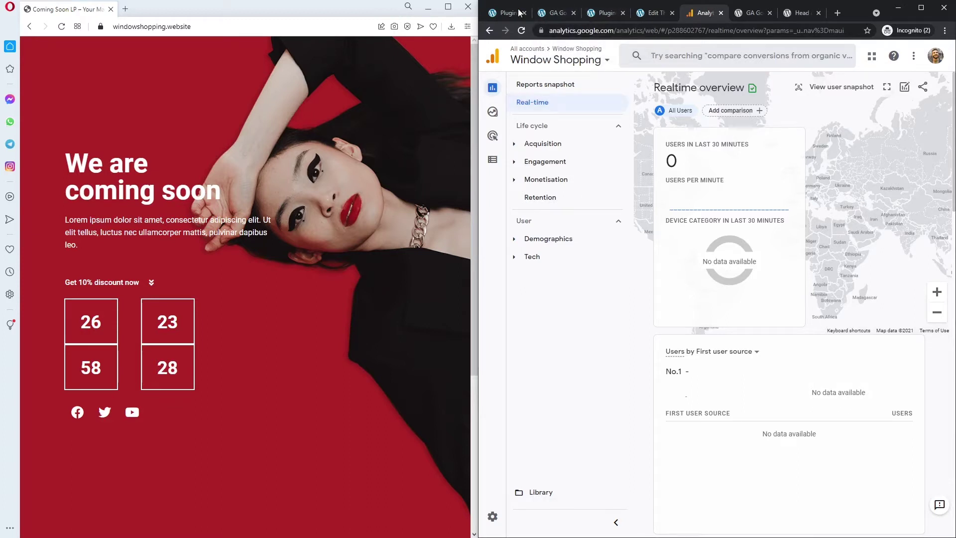
pyautogui.click(521, 30)
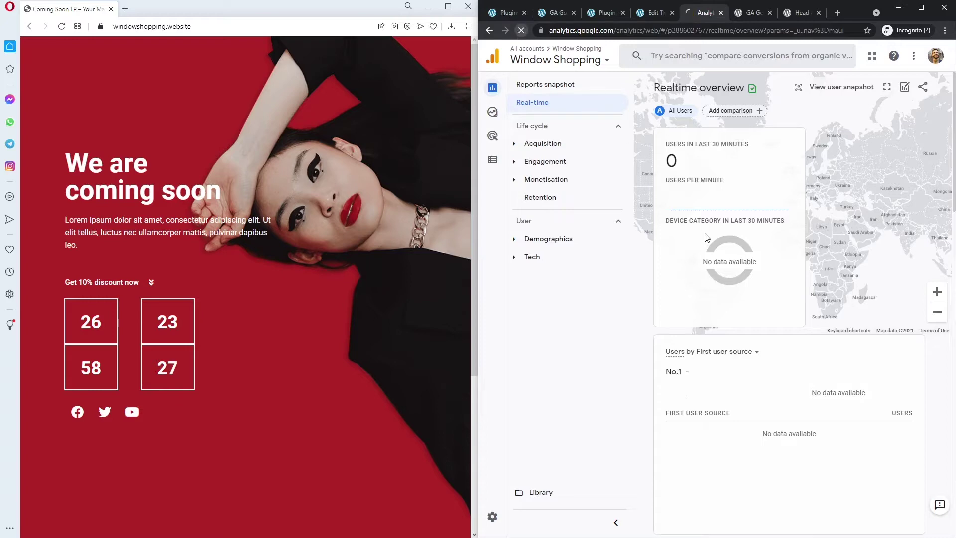
# Review the GA Google Analytics plugin settings, including the Restore Defaults and Show Support sections
pyautogui.click(554, 13)
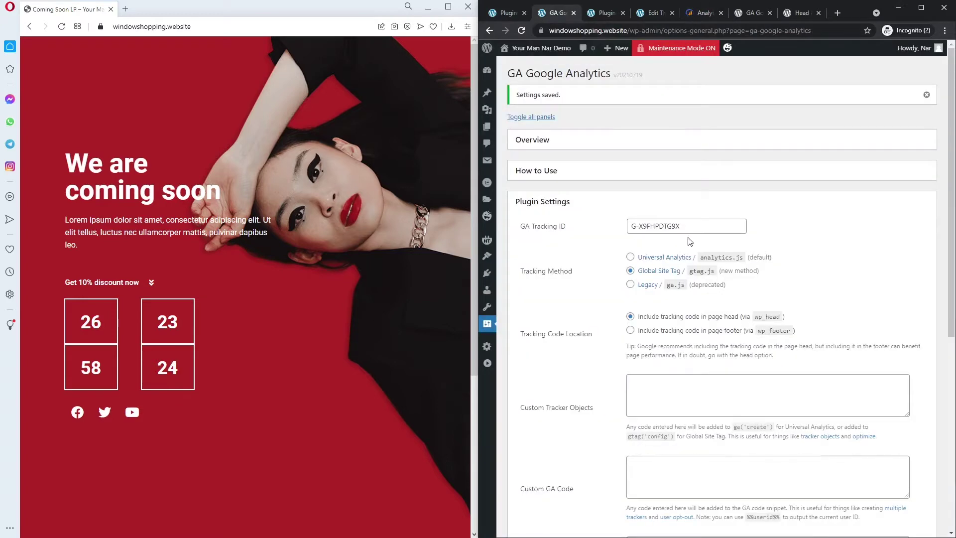
pyautogui.scroll(-2, 716, 249)
pyautogui.scroll(-5, 670, 245)
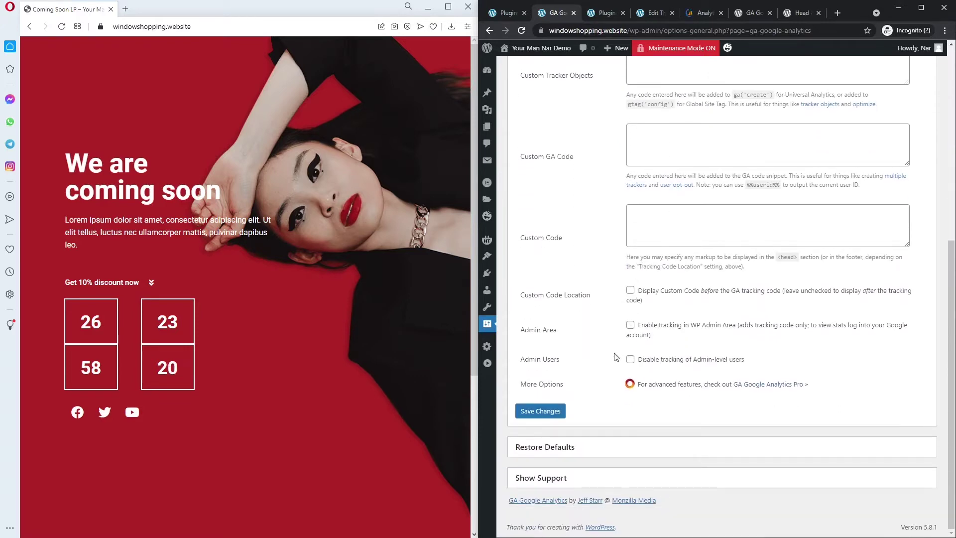
pyautogui.click(561, 449)
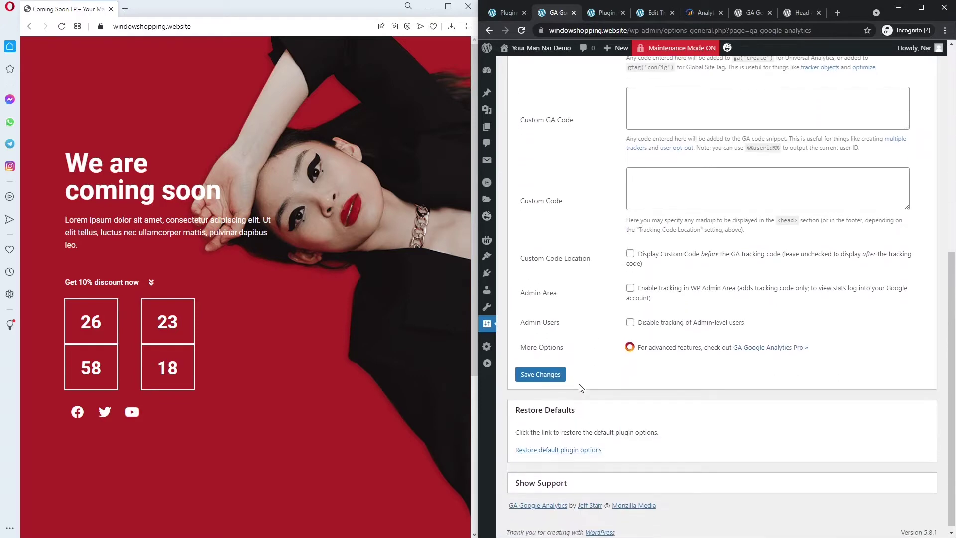
pyautogui.click(564, 478)
pyautogui.scroll(15, 648, 70)
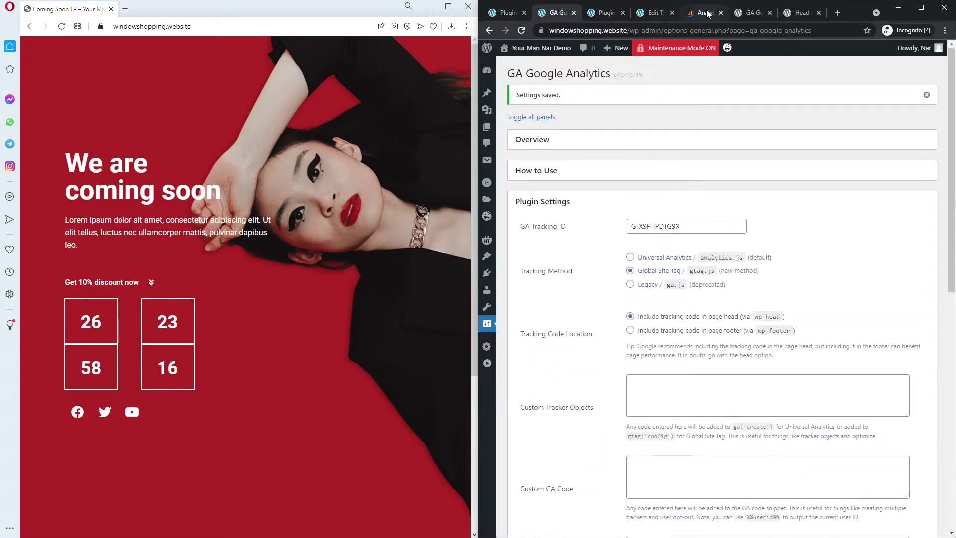
# Check the Realtime overview in Analytics again, close Opera and maximise the Chrome window
pyautogui.click(704, 12)
pyautogui.click(360, 205)
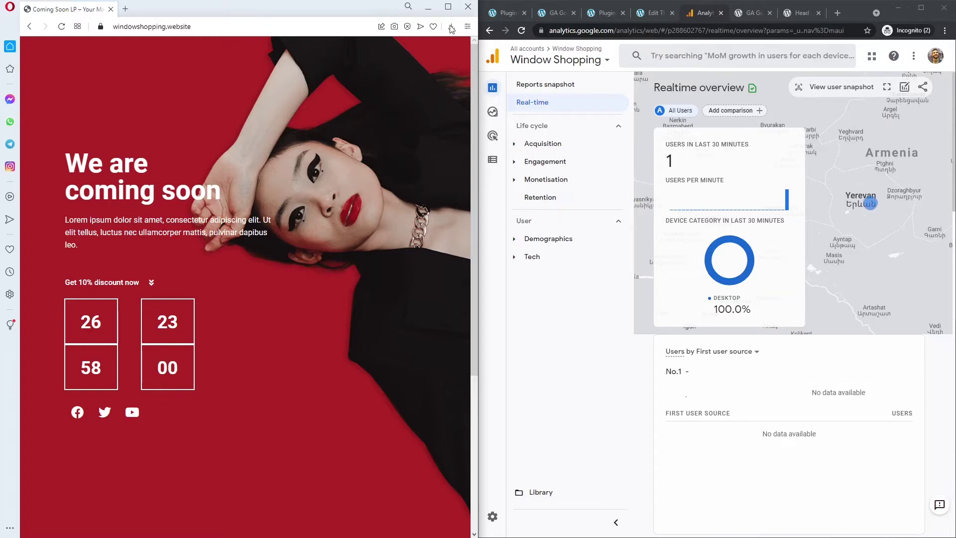
pyautogui.click(468, 6)
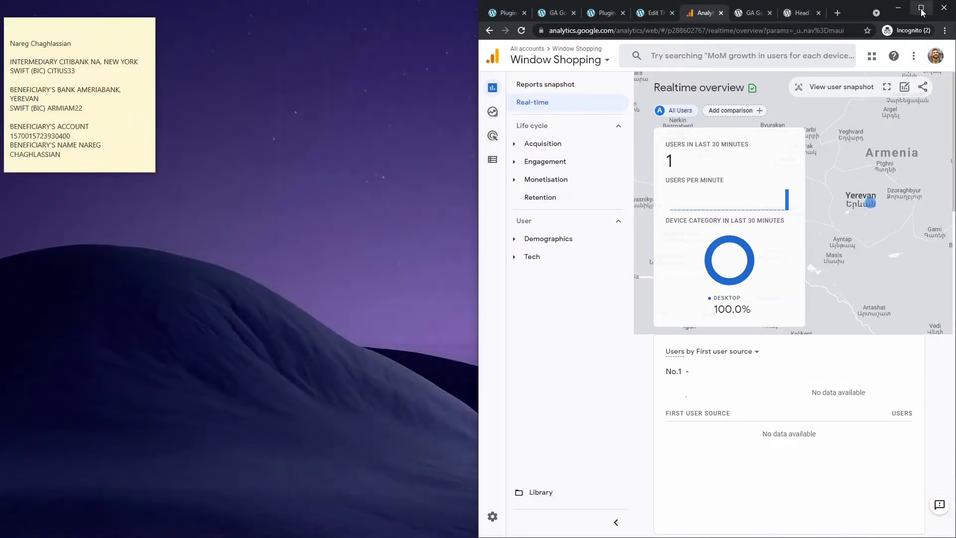
pyautogui.click(921, 11)
# Deactivate the GA Google Analytics plugin in WordPress and open the settings of the Head & Footer Code plugin
pyautogui.click(297, 6)
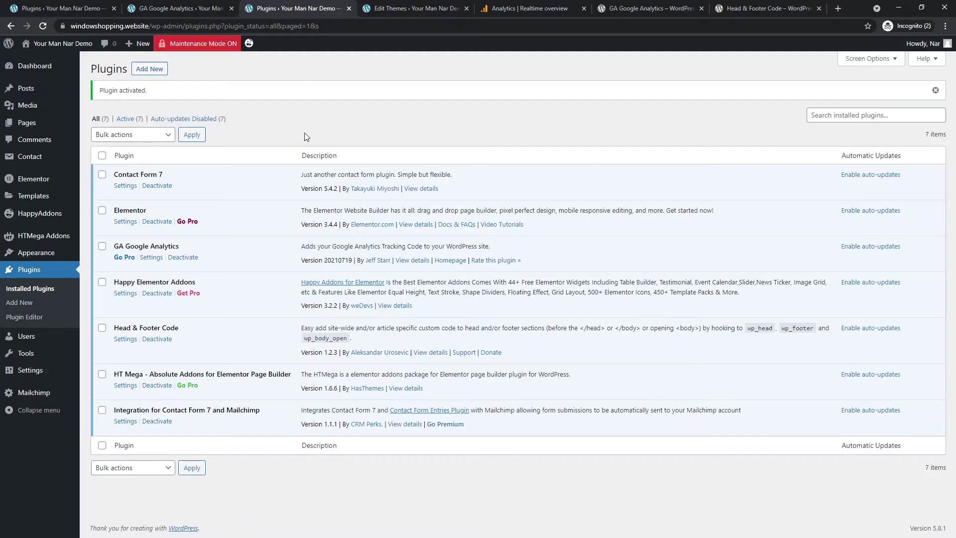
pyautogui.click(198, 7)
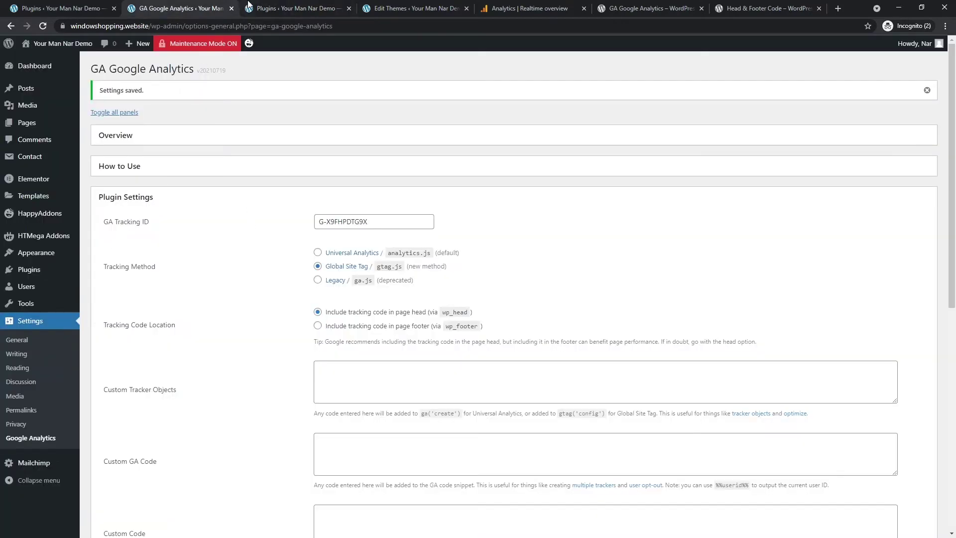
pyautogui.click(247, 5)
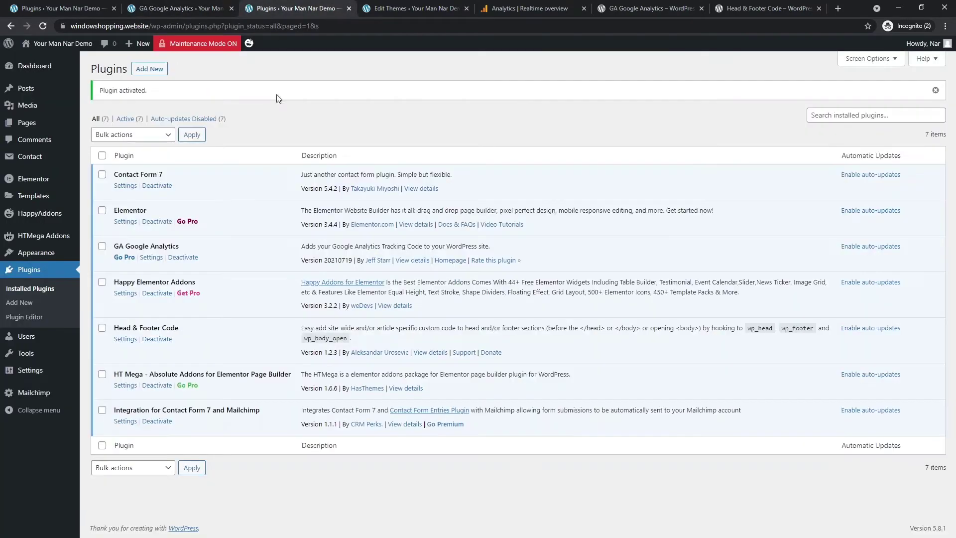
pyautogui.click(183, 257)
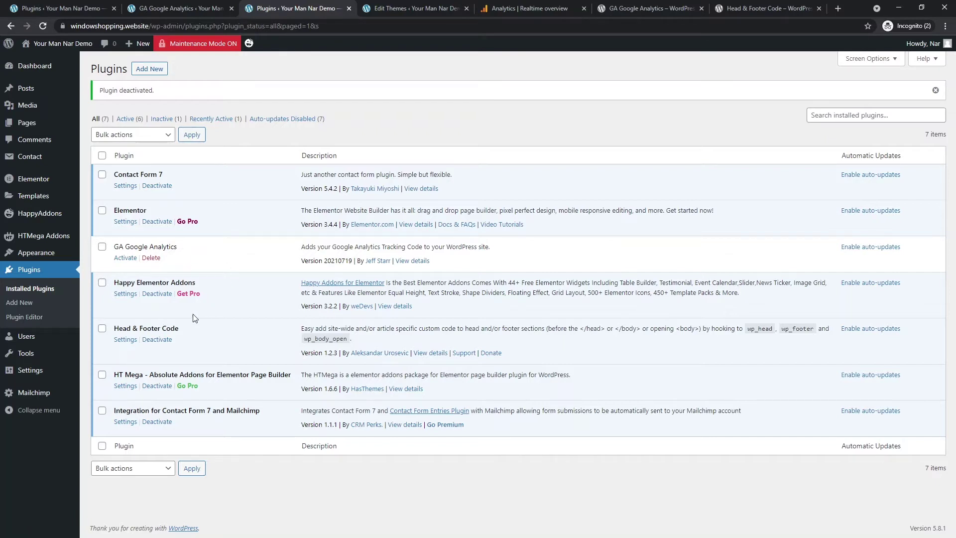
pyautogui.click(125, 340)
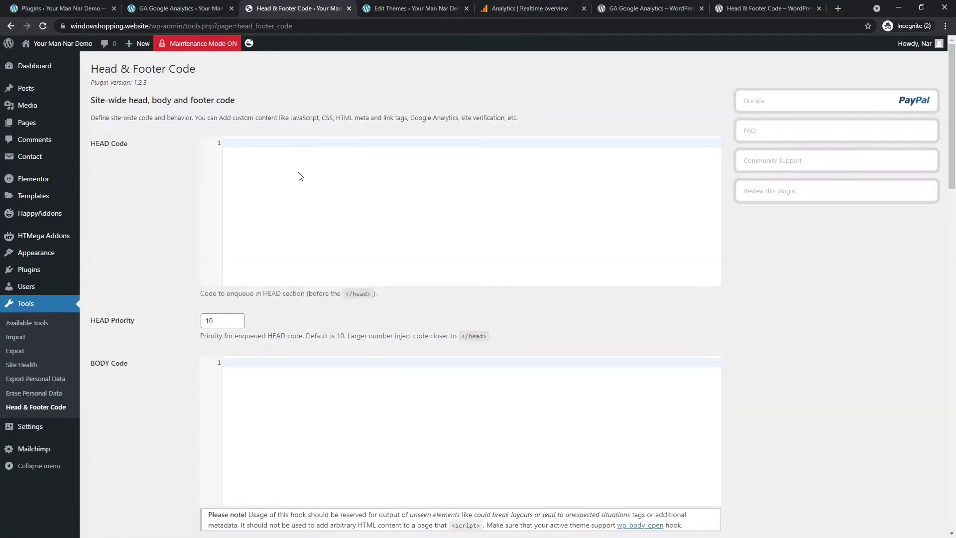
# Open the Window shopping web stream's details in Analytics through the Setup Assistant's tag installation item
pyautogui.click(548, 8)
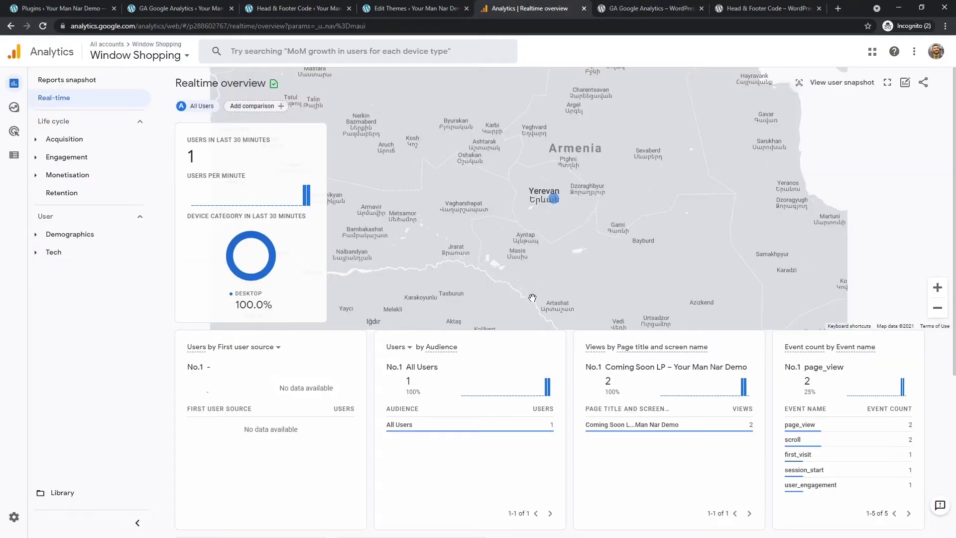
pyautogui.click(14, 516)
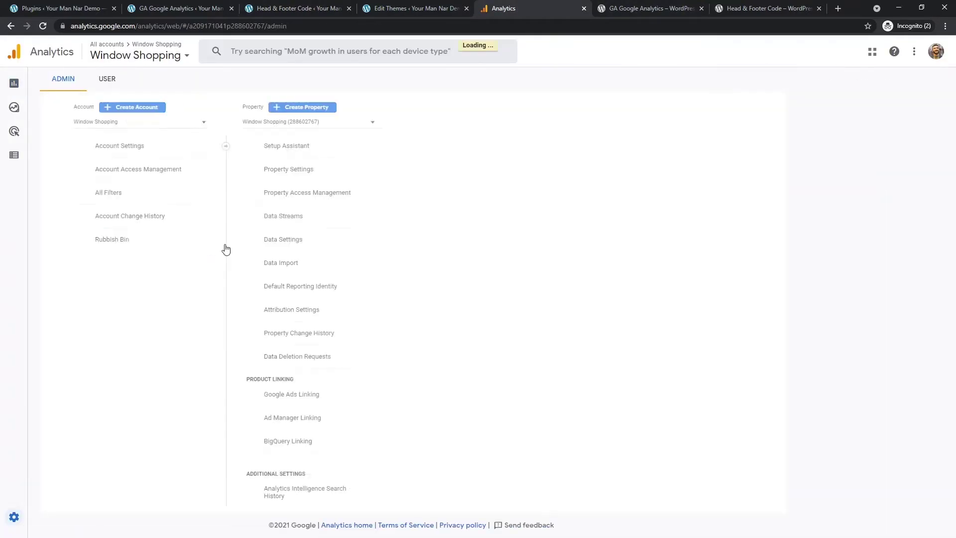
pyautogui.click(399, 148)
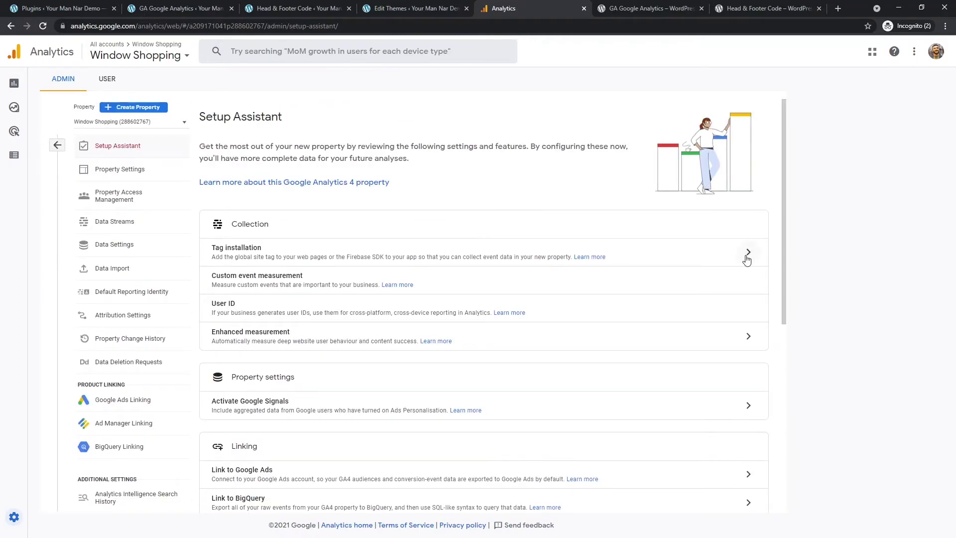
pyautogui.click(747, 259)
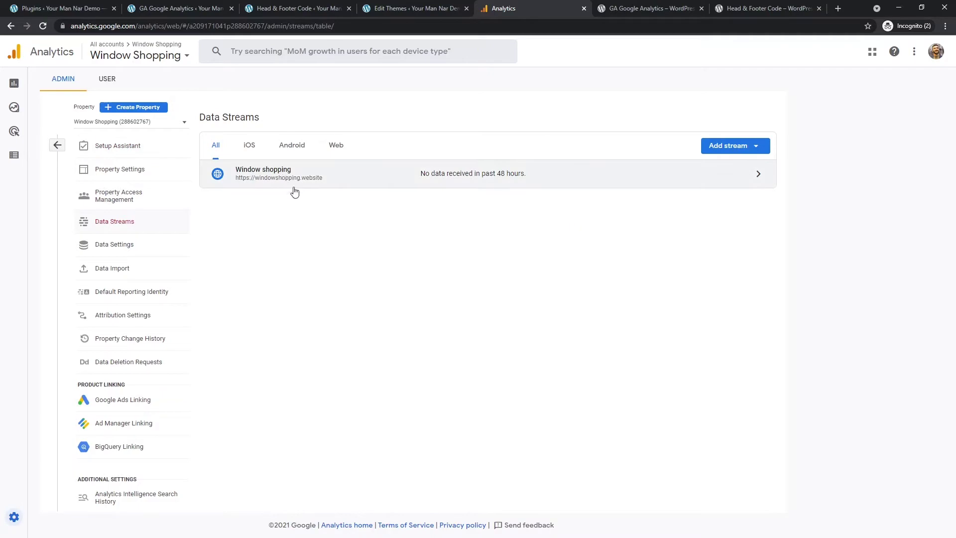
pyautogui.click(384, 178)
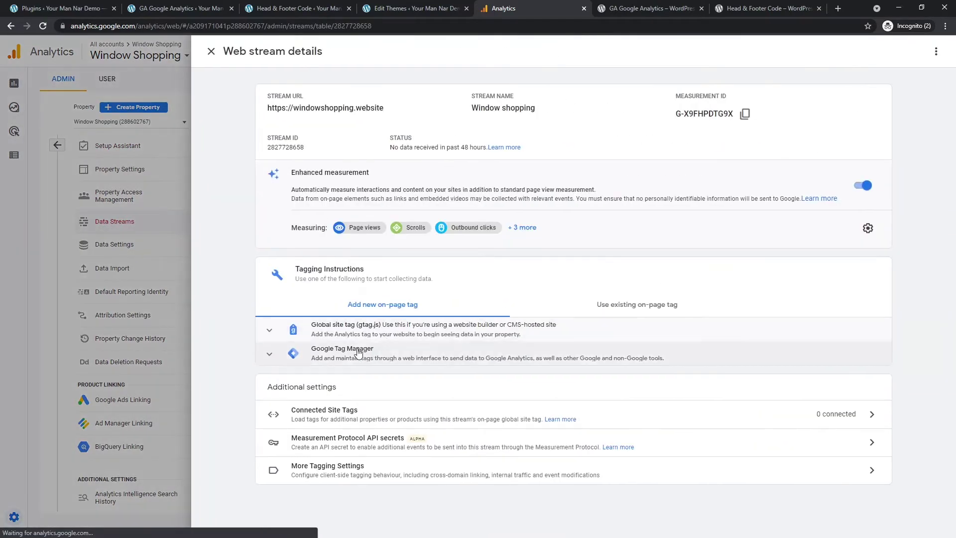
# Expand the Global site tag (gtag.js) instructions and copy the whole tracking snippet
pyautogui.click(344, 330)
pyautogui.scroll(-1, 367, 396)
pyautogui.moveTo(369, 406); pyautogui.dragTo(312, 329)
pyautogui.hotkey('ctrl', 'c')
# Close the GA Google Analytics settings page and paste the copied global site tag into the site-wide HEAD Code
pyautogui.click(214, 9)
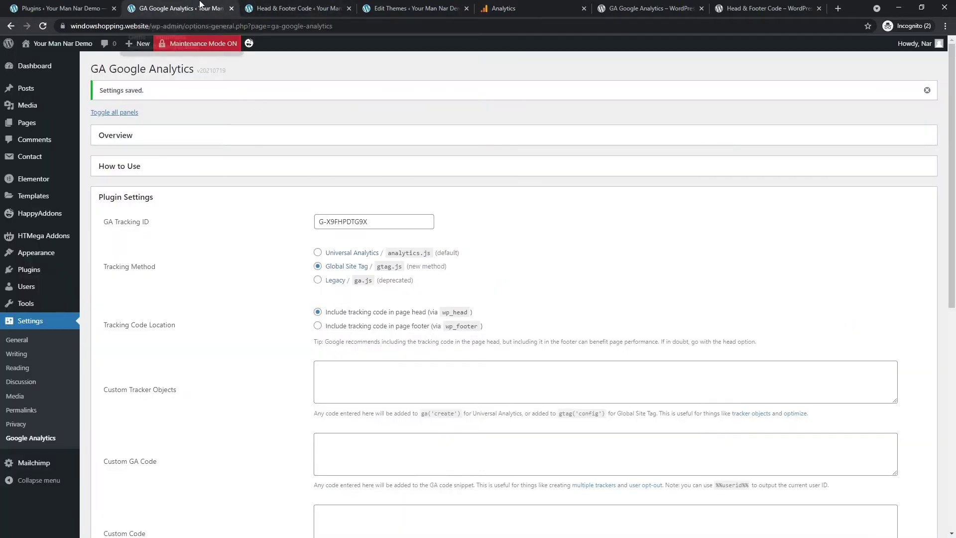
pyautogui.click(232, 9)
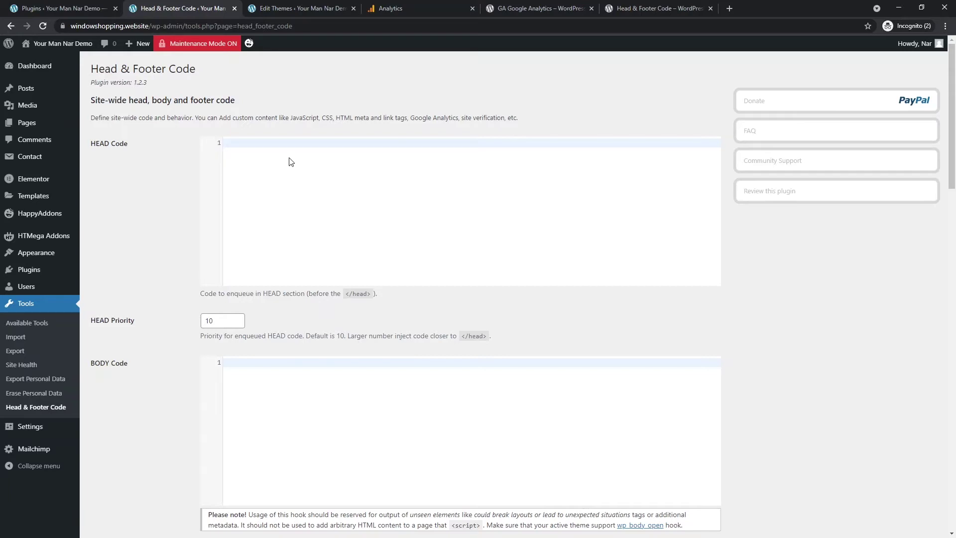
pyautogui.hotkey('ctrl', 'v')
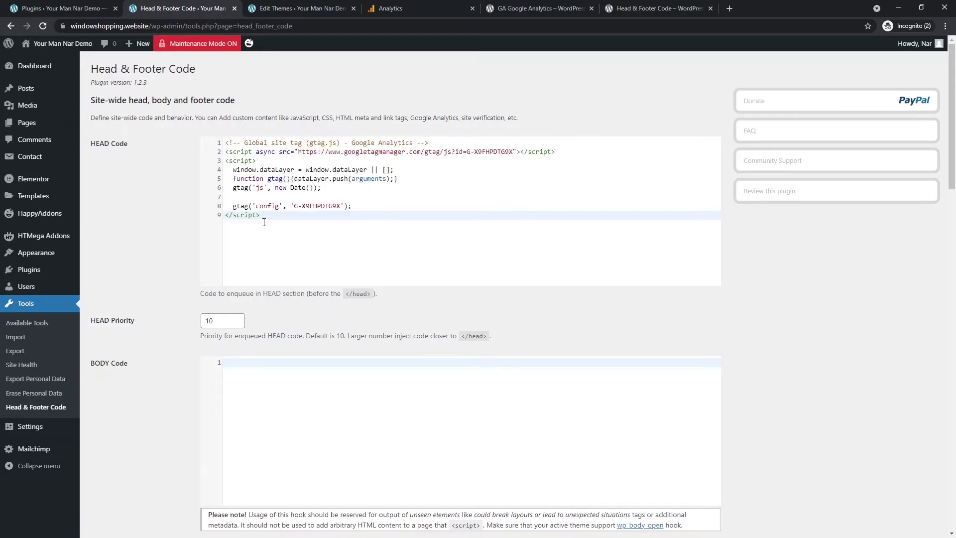
pyautogui.click(365, 207)
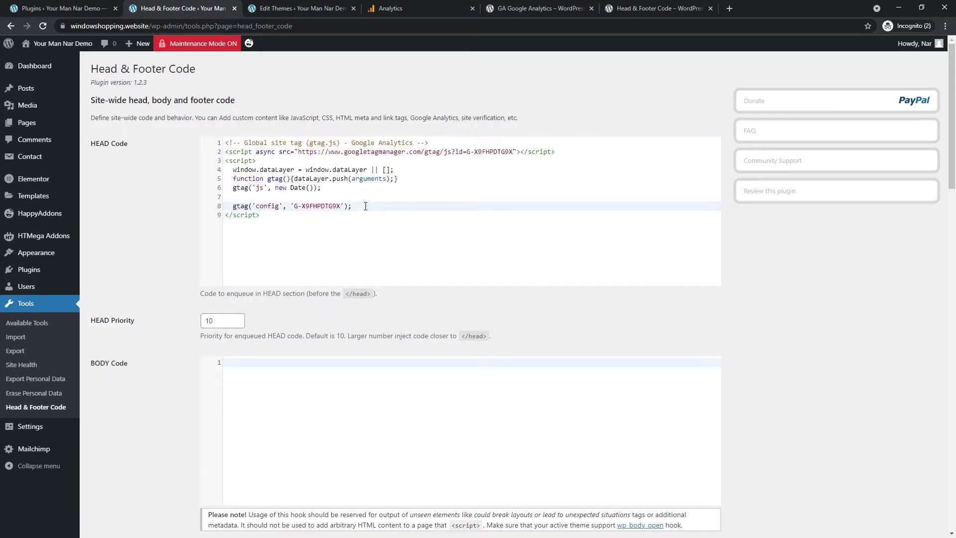
pyautogui.press('Return')
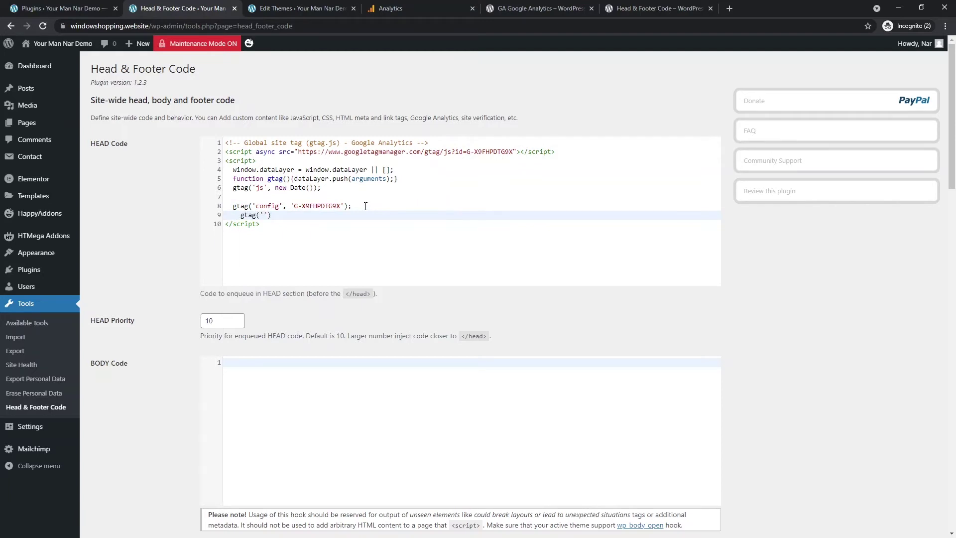
pyautogui.tripleClick(262, 215)
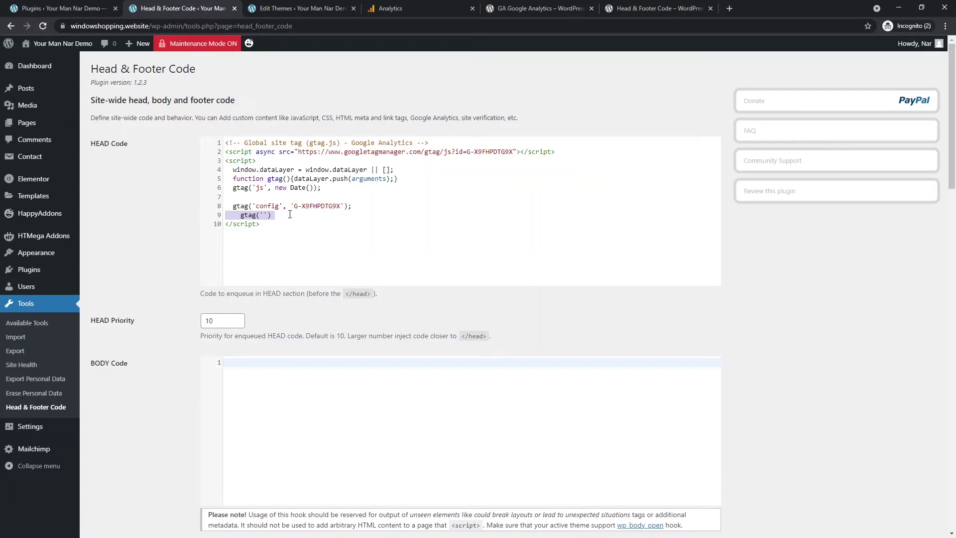
pyautogui.press('BackSpace')
# Save the Head & Footer Code settings
pyautogui.scroll(-20, 170, 421)
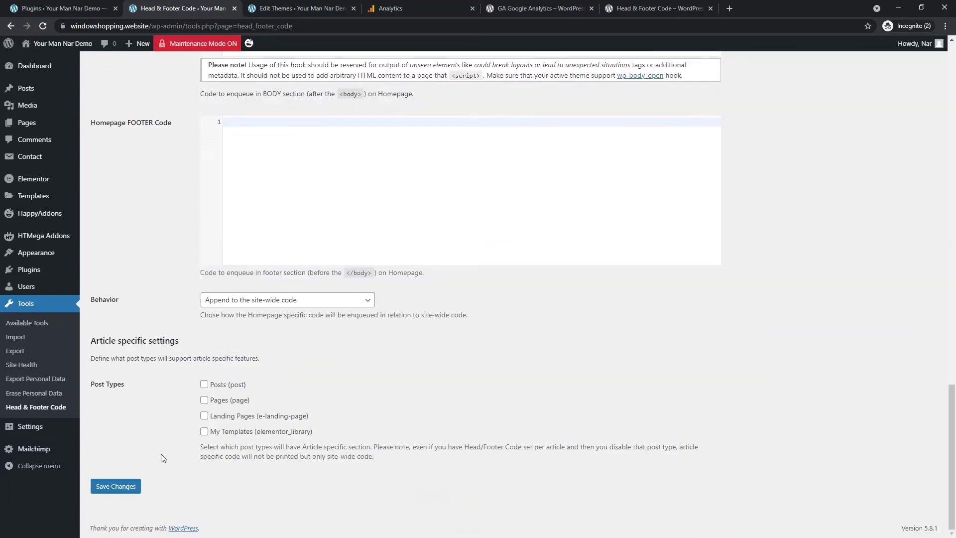
pyautogui.click(134, 488)
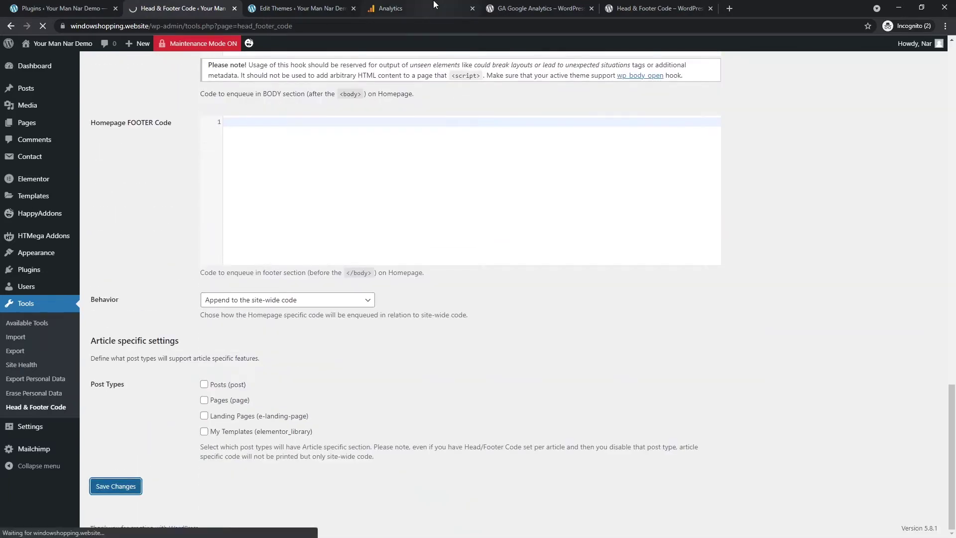
# Open the Window Shopping reports in Analytics and arrange Chrome side by side with Opera showing windowshopping.website
pyautogui.click(410, 8)
pyautogui.click(134, 171)
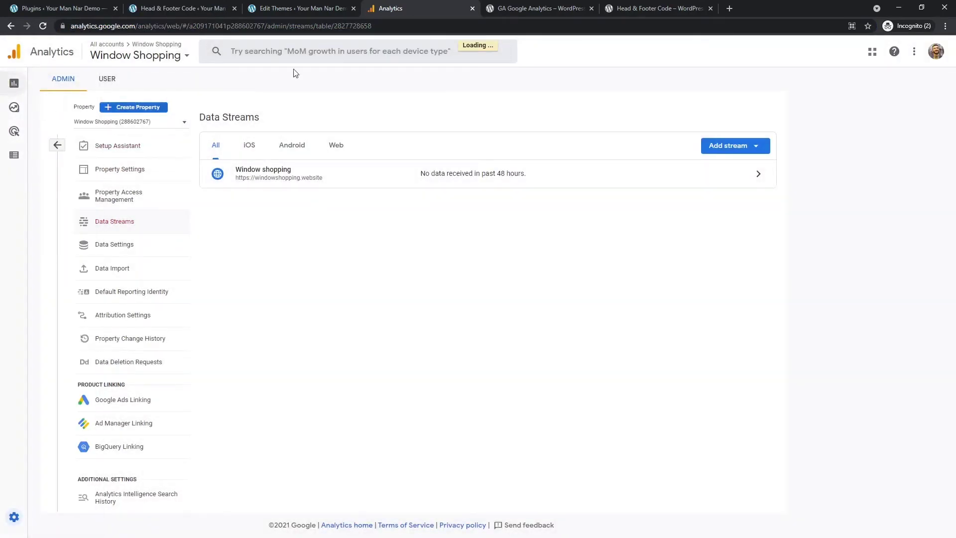
pyautogui.click(336, 25)
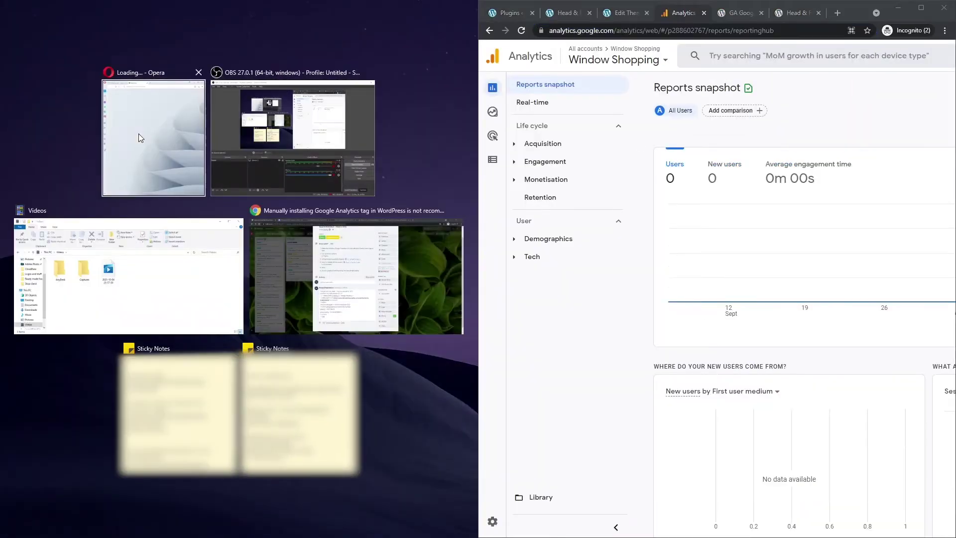
pyautogui.click(138, 133)
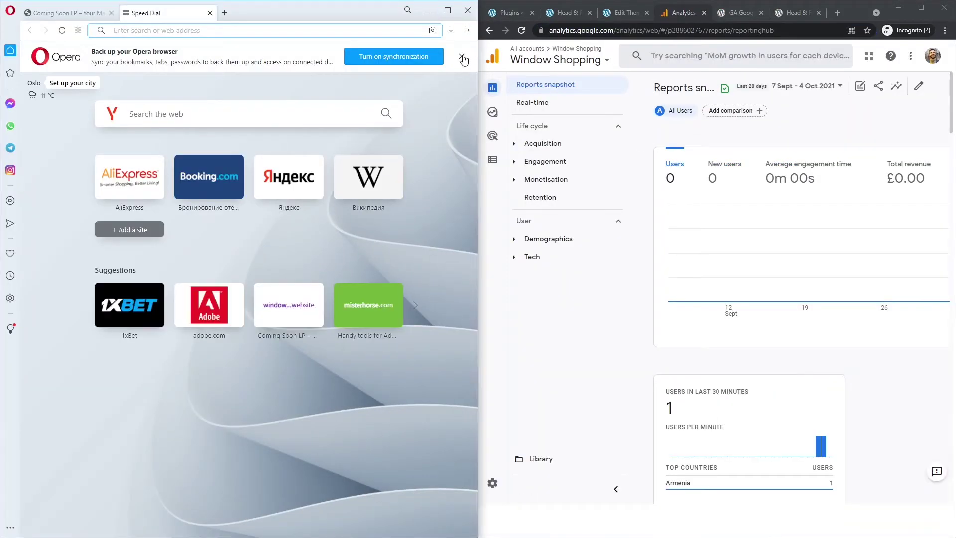
pyautogui.click(462, 58)
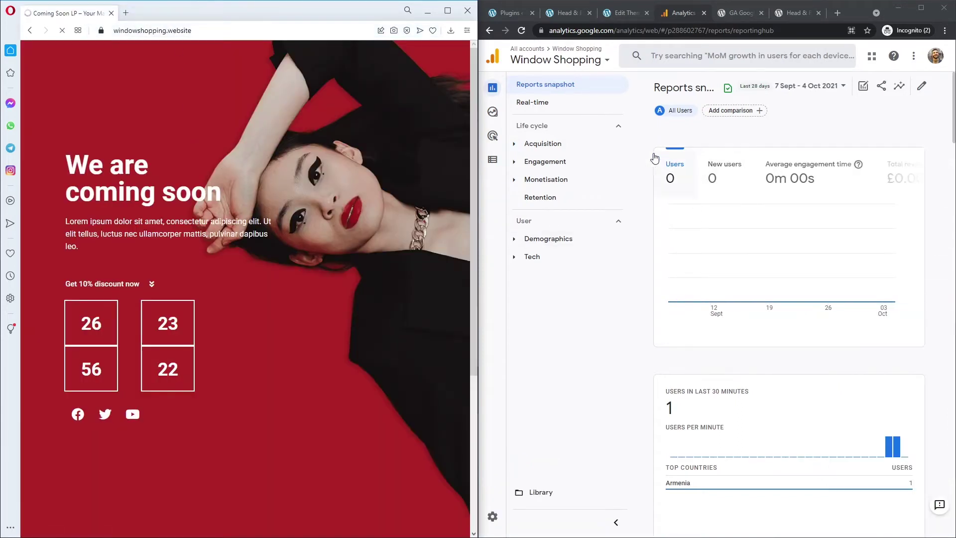
# Open the Real-time report and check the number of users in the last 30 minutes
pyautogui.click(562, 103)
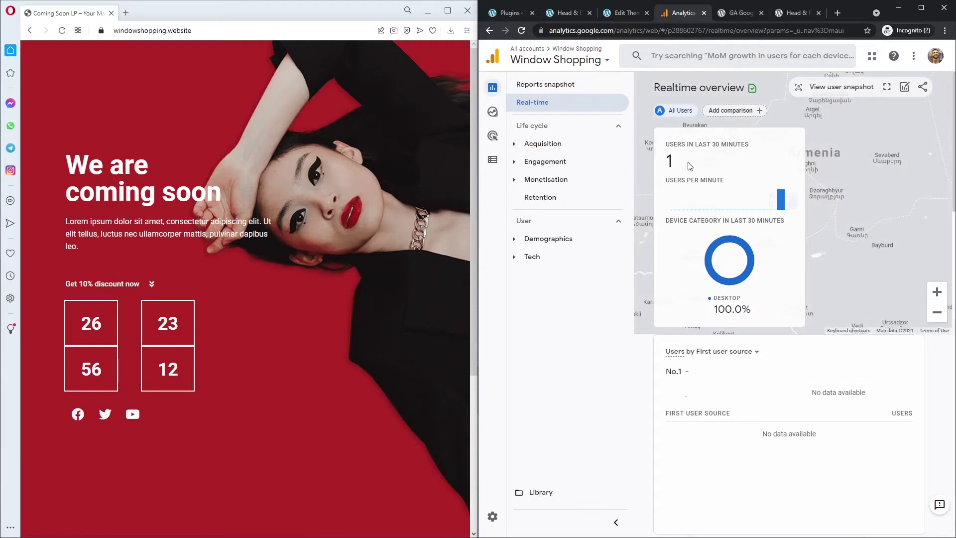
pyautogui.tripleClick(671, 160)
pyautogui.click(685, 160)
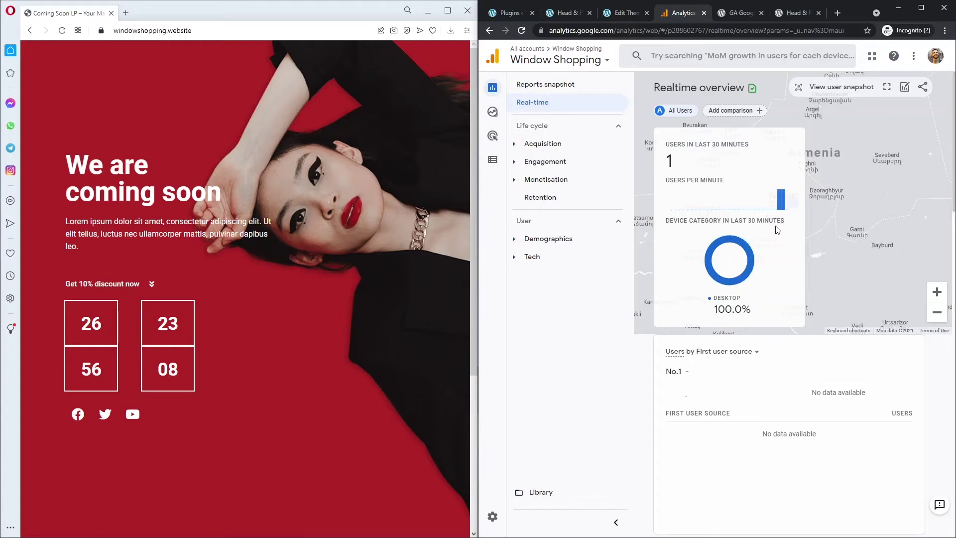
# Reload the Realtime overview to recheck live visits and select the windowshopping.website address in Opera
pyautogui.moveTo(765, 204)
pyautogui.click(765, 34)
pyautogui.press('Return')
pyautogui.click(276, 35)
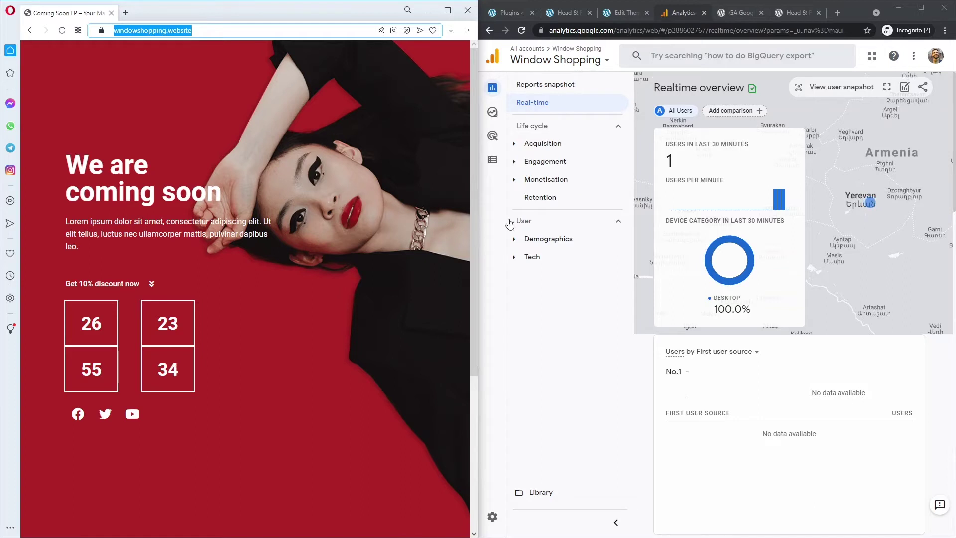
# Review the users per minute, audience and page title cards in the Realtime overview
pyautogui.moveTo(732, 202)
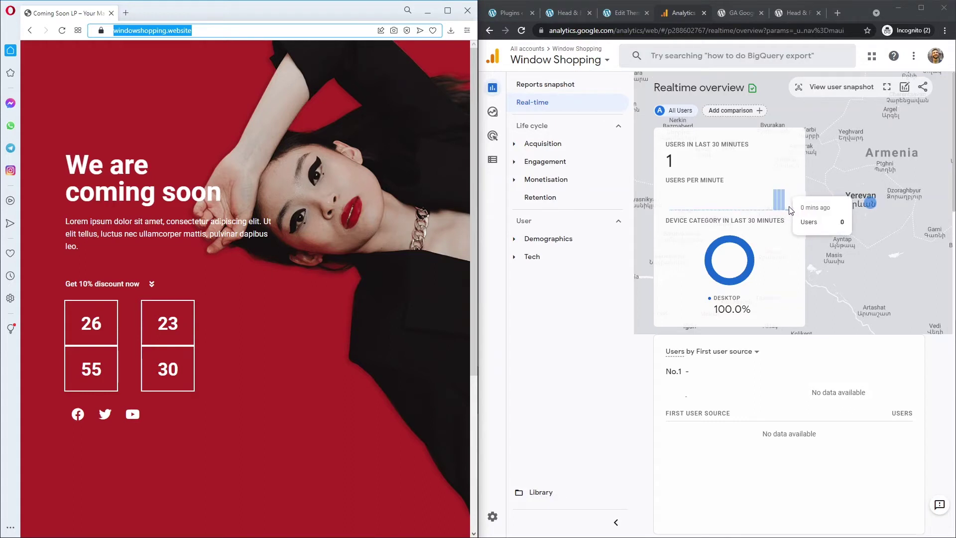
pyautogui.scroll(-9, 811, 279)
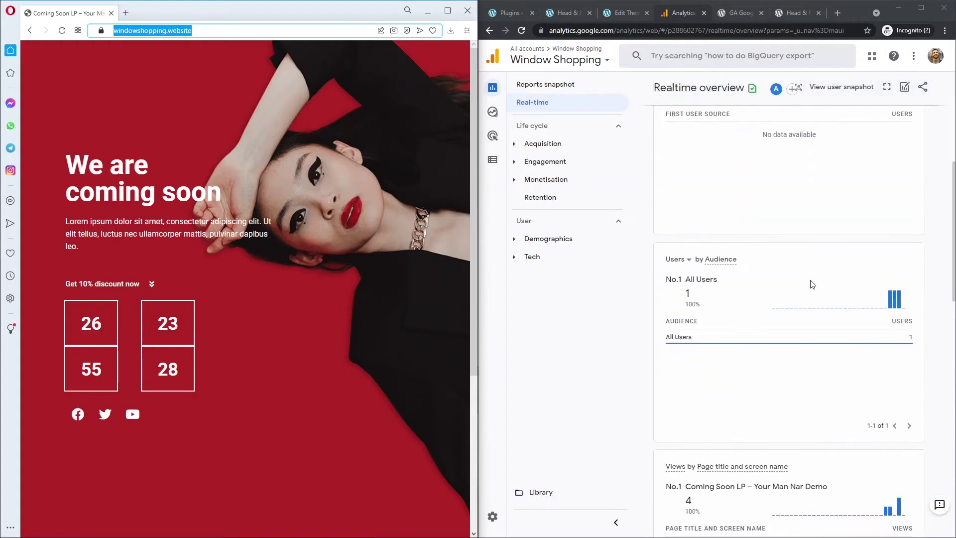
pyautogui.scroll(-7, 755, 269)
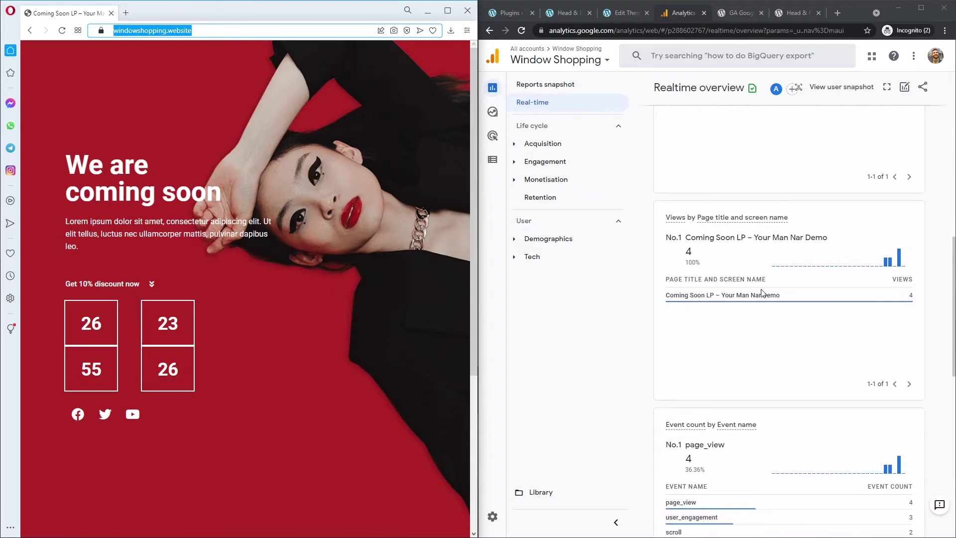
pyautogui.scroll(16, 786, 303)
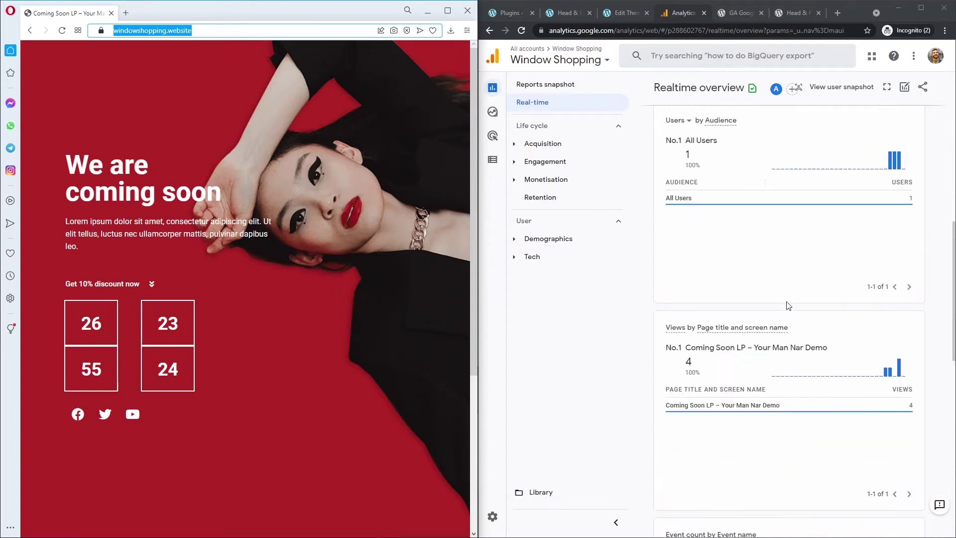
# Reload the Realtime overview and examine the users per minute chart and the visitor's location on the map
pyautogui.click(745, 30)
pyautogui.press('Return')
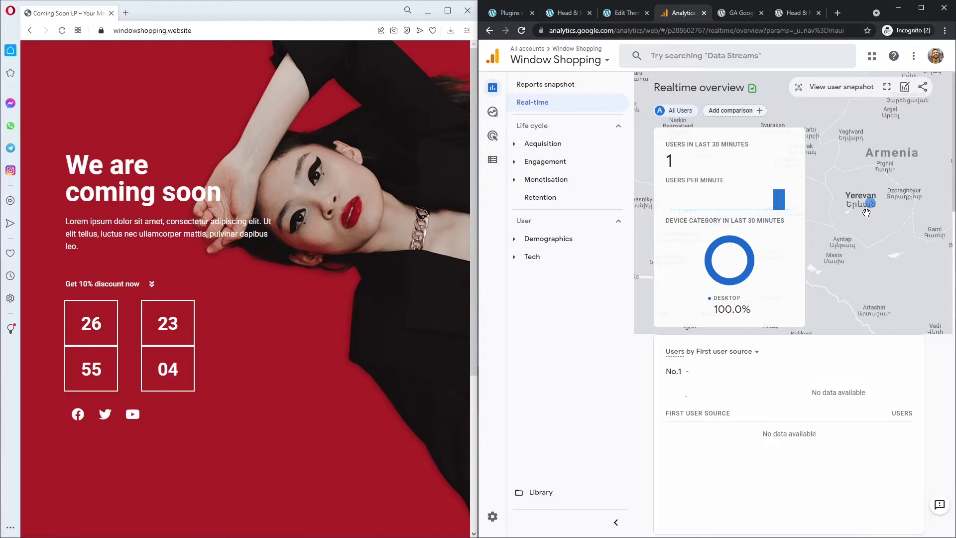
pyautogui.moveTo(777, 205)
pyautogui.scroll(-2, 867, 202)
pyautogui.scroll(2, 868, 202)
pyautogui.moveTo(675, 182); pyautogui.dragTo(722, 183)
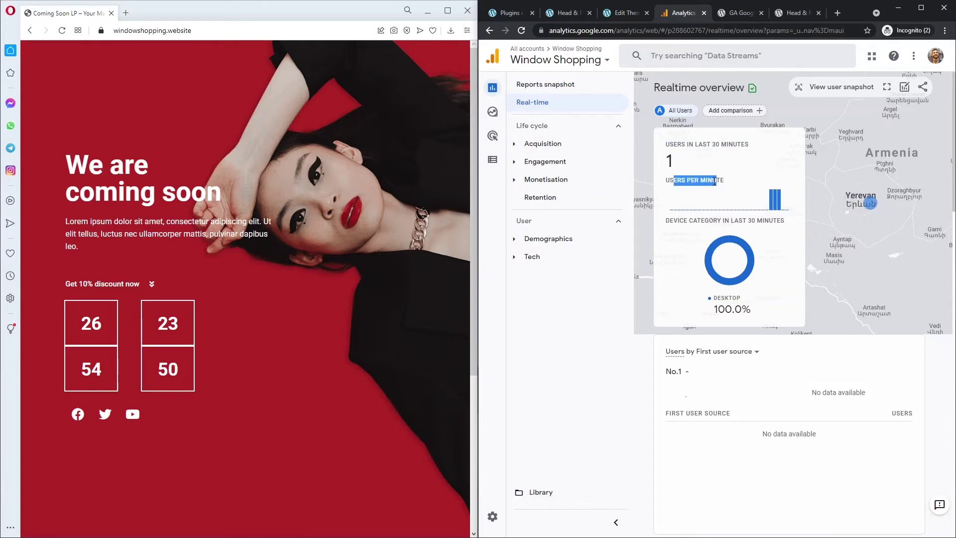
pyautogui.click(729, 186)
pyautogui.moveTo(871, 204)
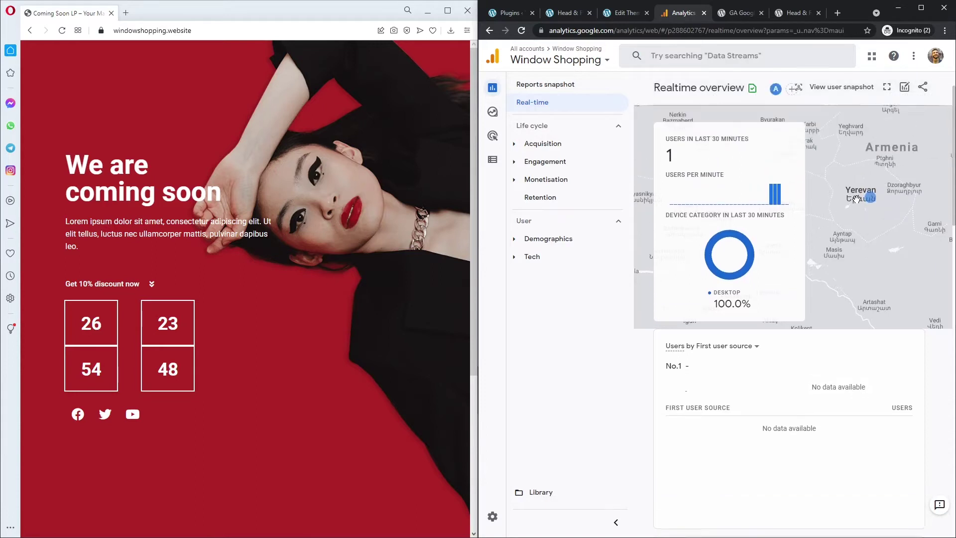
pyautogui.click(333, 67)
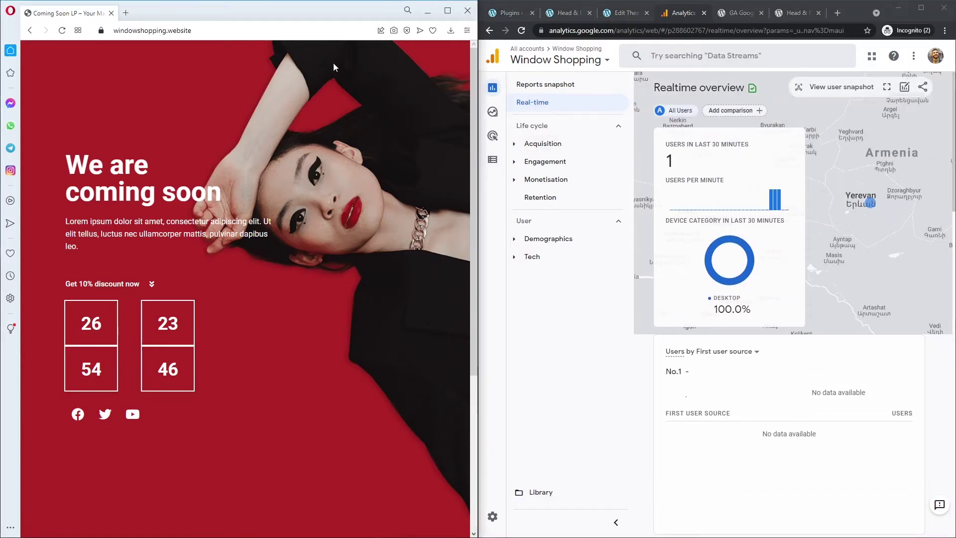
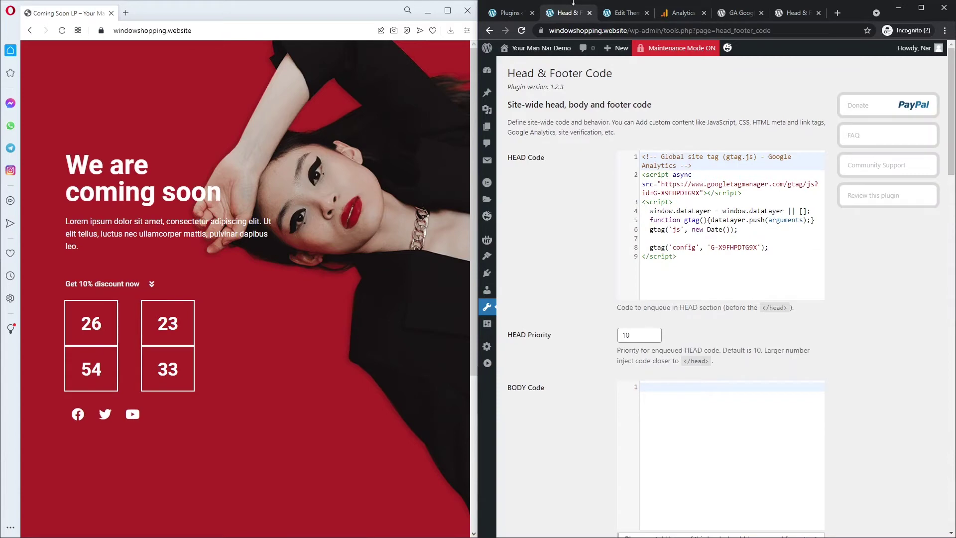
# Close the first Head & Footer Code page and reload the Realtime overview to check the latest minute's users
pyautogui.click(588, 14)
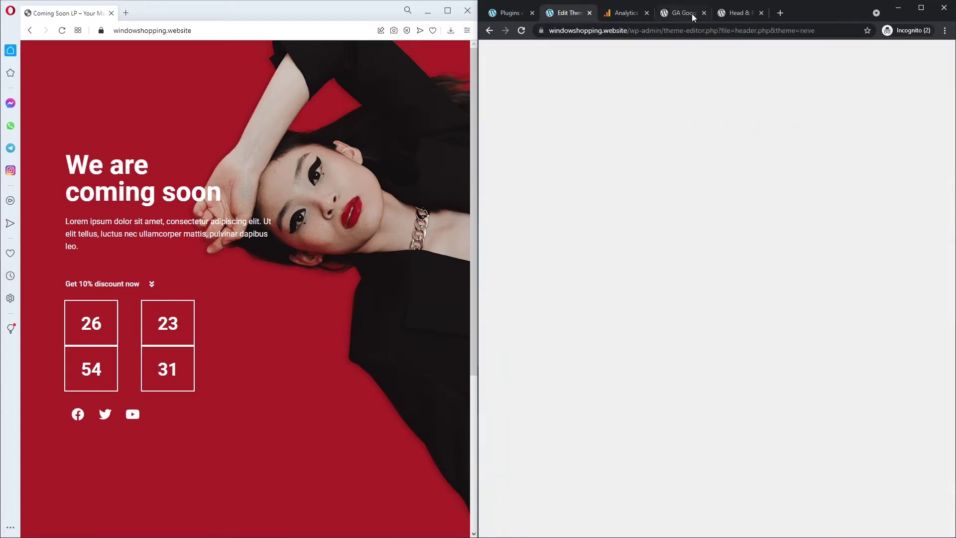
pyautogui.click(630, 13)
pyautogui.click(676, 34)
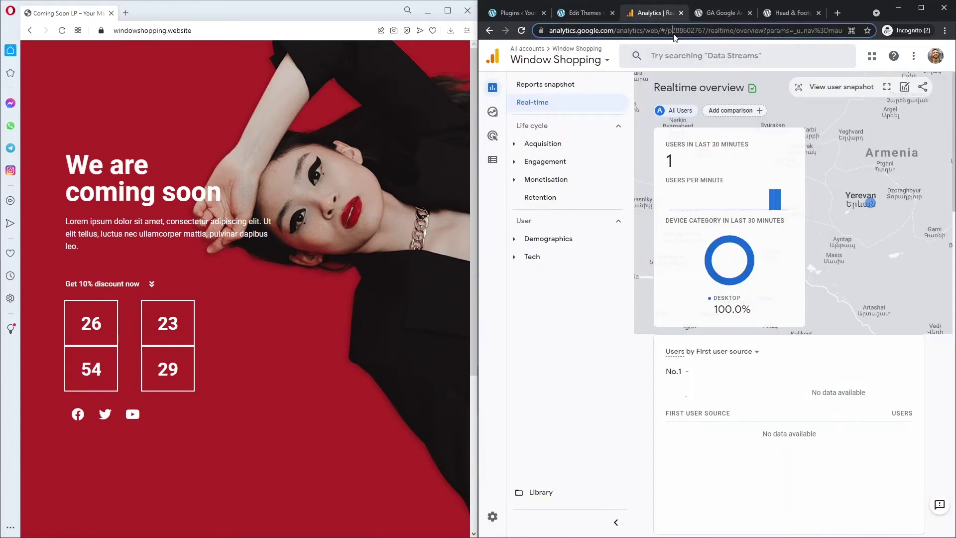
pyautogui.press('Return')
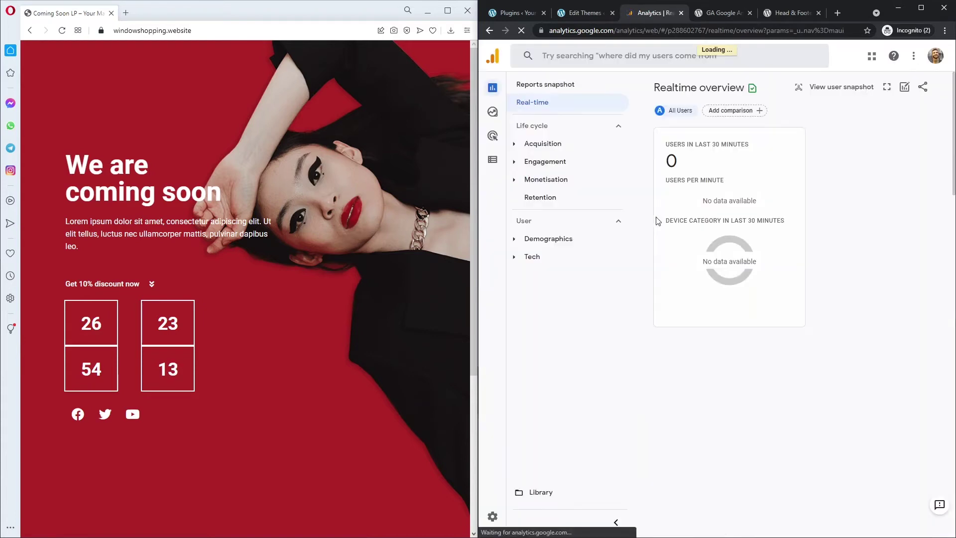
pyautogui.moveTo(788, 208)
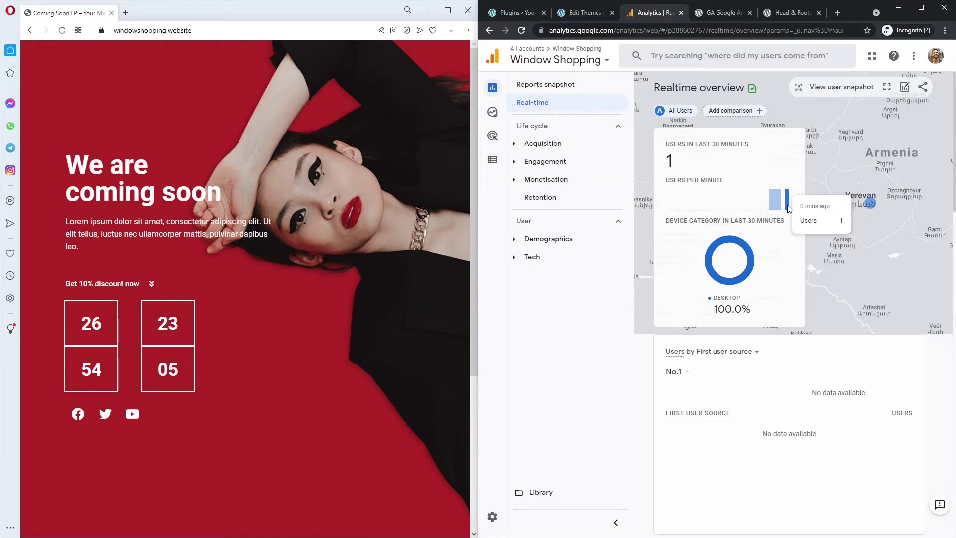
# Close the Edit Themes page without saving its changes and maximize the Chrome window showing the Plugins page
pyautogui.click(586, 13)
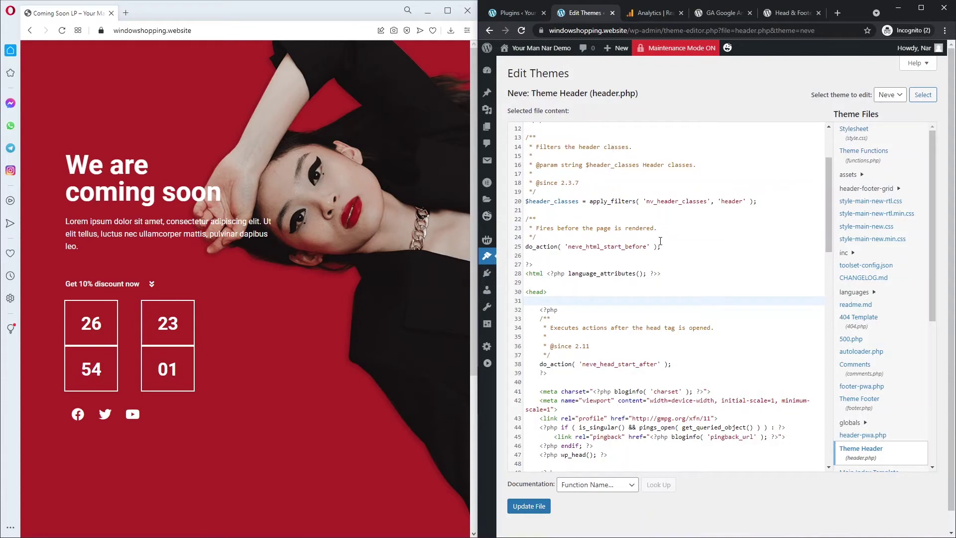
pyautogui.press('F5')
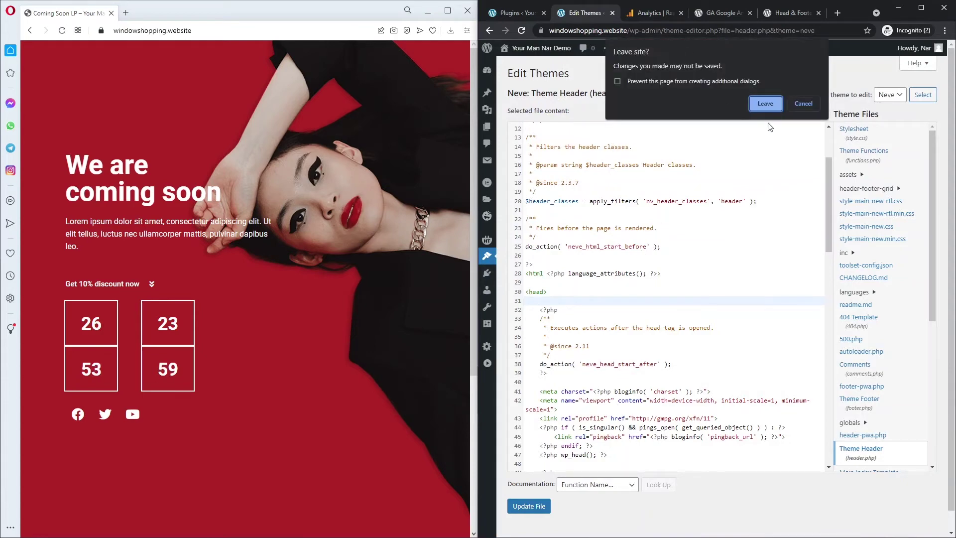
pyautogui.click(766, 101)
pyautogui.click(517, 12)
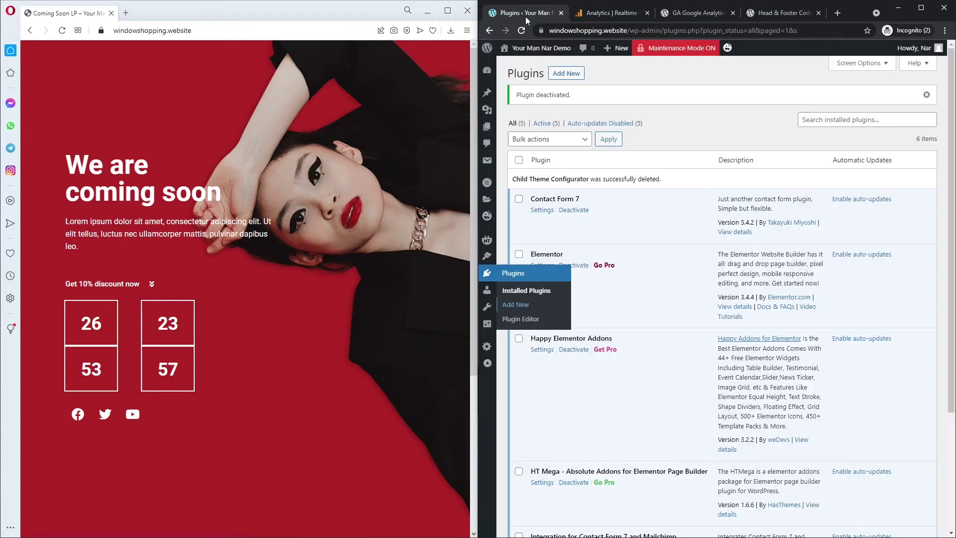
pyautogui.doubleClick(856, 10)
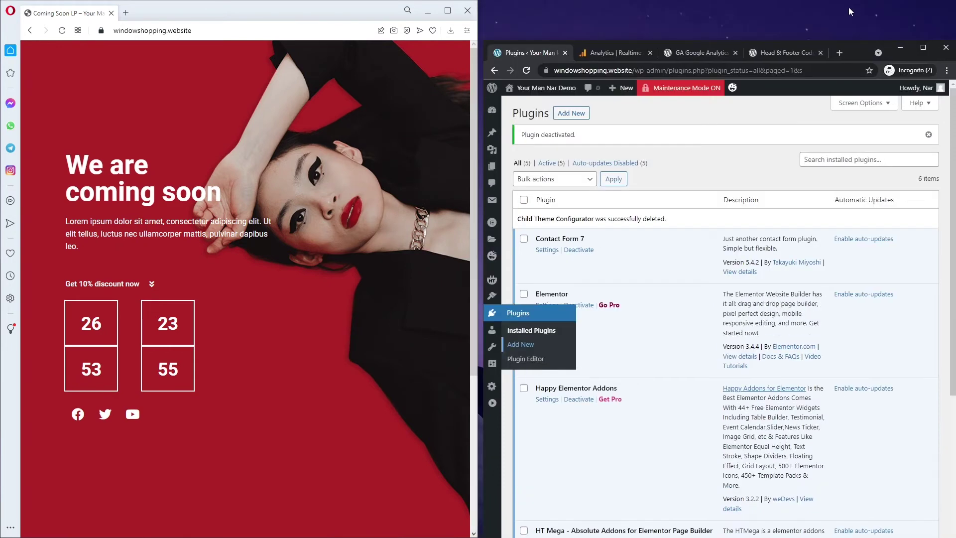
pyautogui.doubleClick(859, 48)
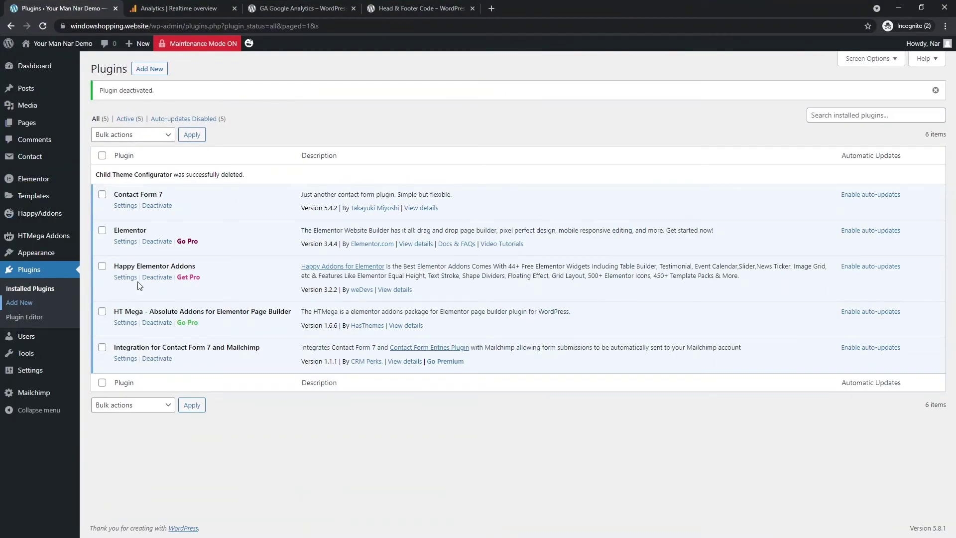
# Refresh the installed plugins, deactivate Head & Footer Code, and bulk-delete it together with GA Google Analytics
pyautogui.click(43, 26)
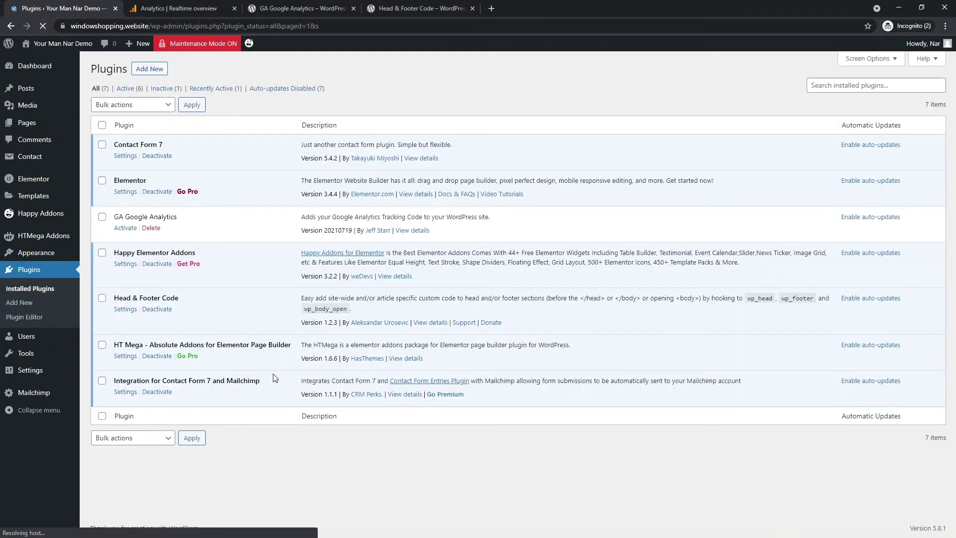
pyautogui.click(154, 313)
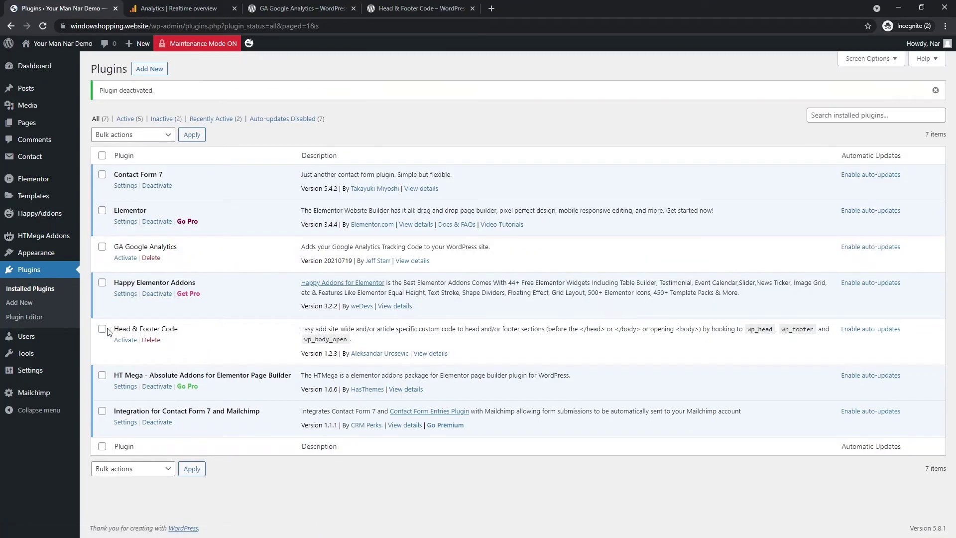
pyautogui.click(102, 328)
pyautogui.click(102, 246)
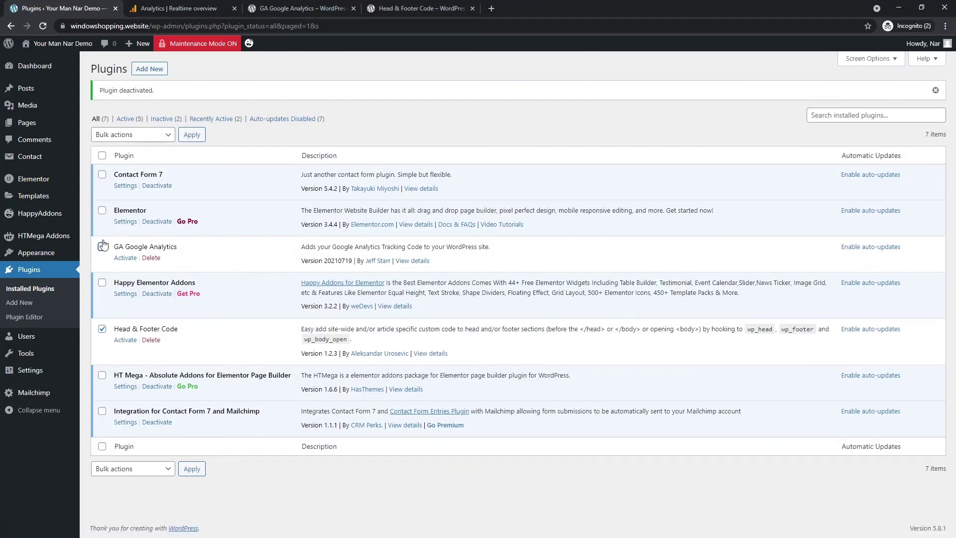
pyautogui.click(127, 135)
pyautogui.click(135, 187)
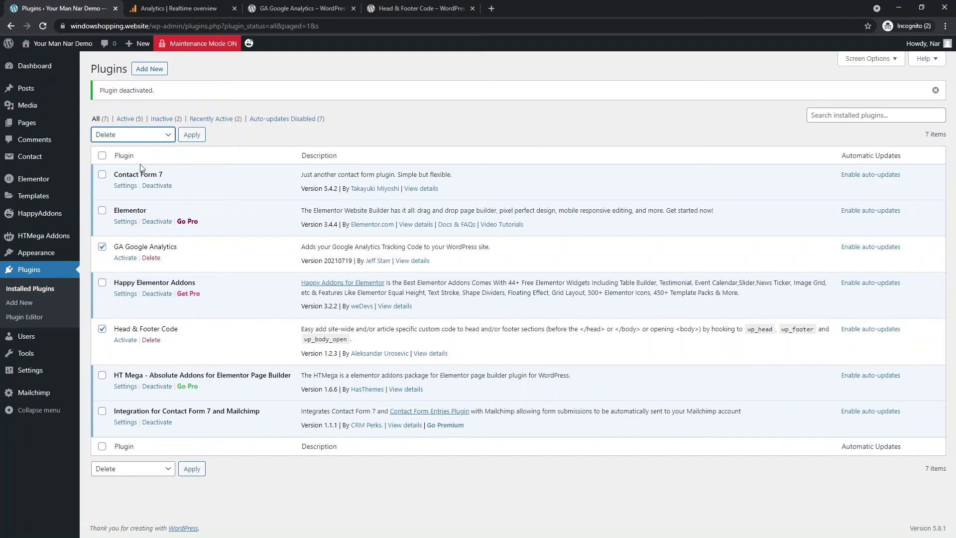
pyautogui.click(192, 135)
pyautogui.click(521, 95)
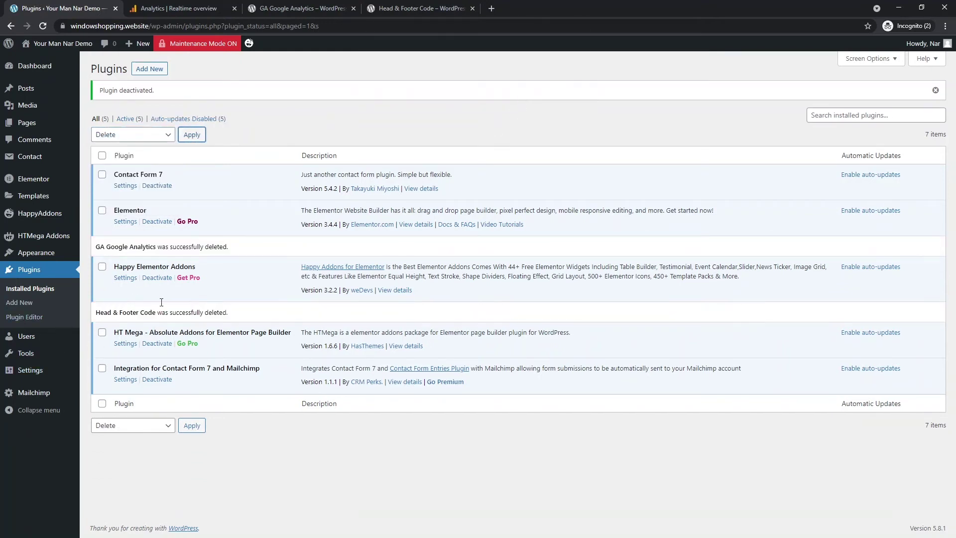
# Search the new plugins for "child theme", then install and activate Child Theme Configurator
pyautogui.click(150, 68)
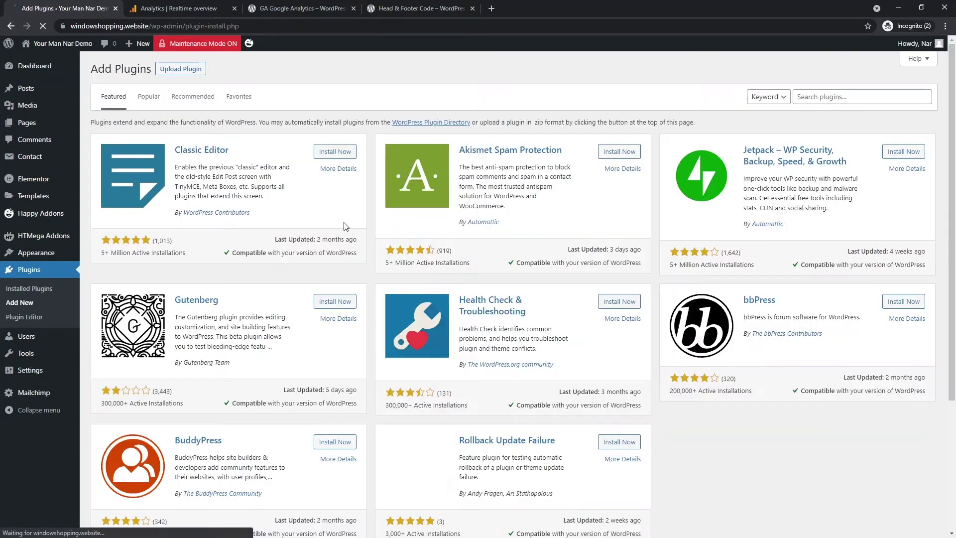
pyautogui.click(871, 93)
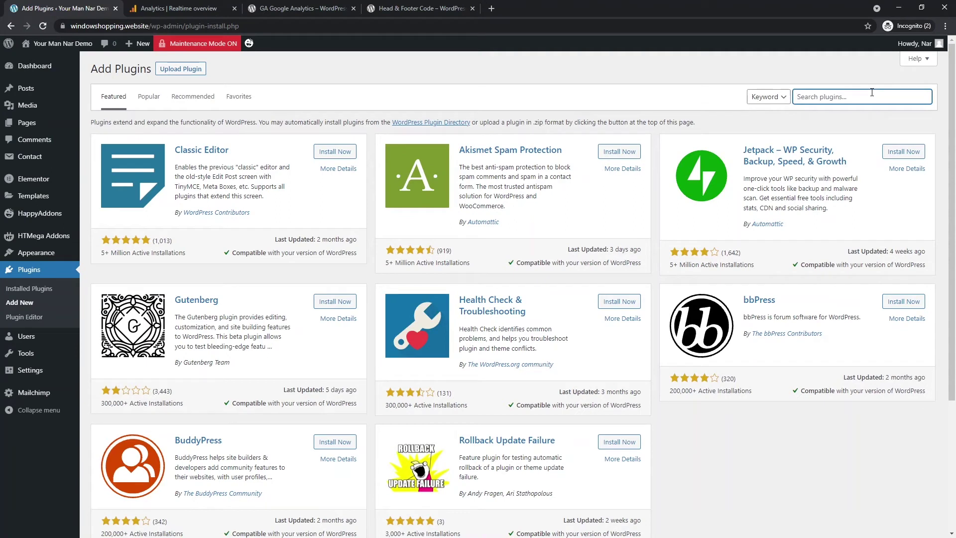
pyautogui.write('child theme')
pyautogui.press('Return')
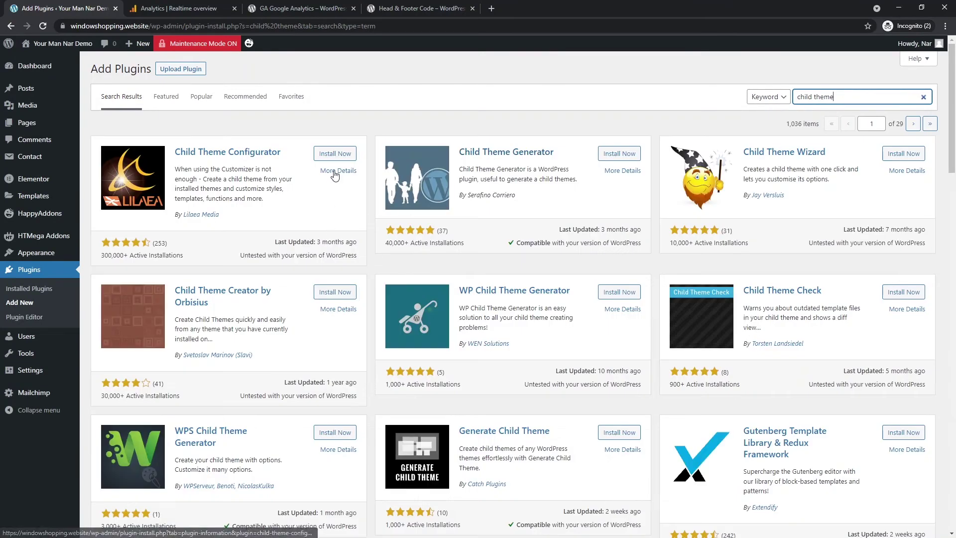
pyautogui.click(335, 154)
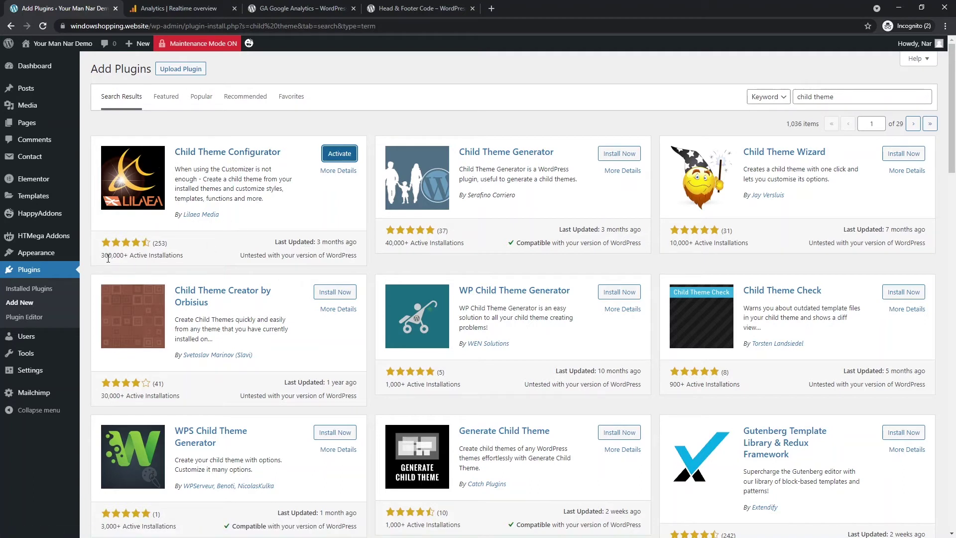
pyautogui.click(336, 157)
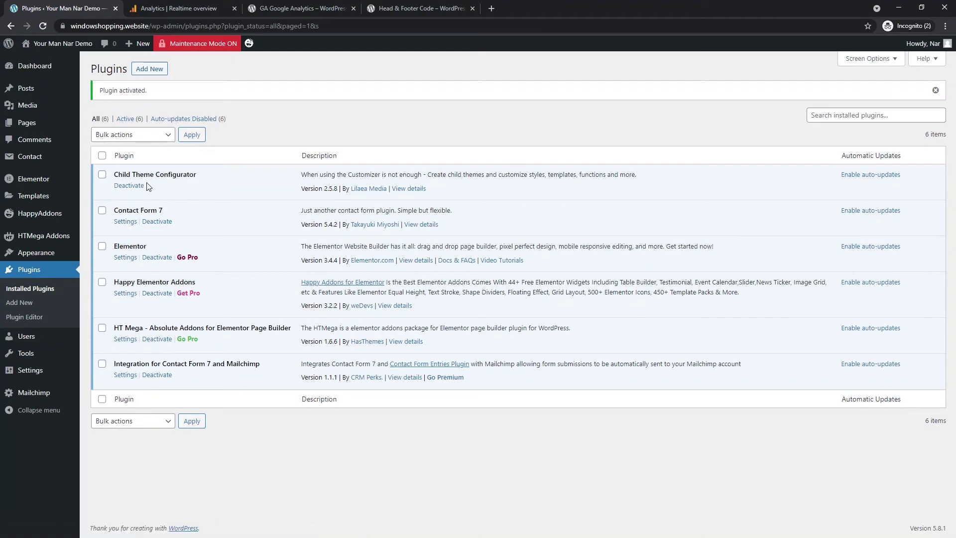
# Open the Child Themes tool and analyze Neve as the parent theme for a new child theme
pyautogui.moveTo(55, 352)
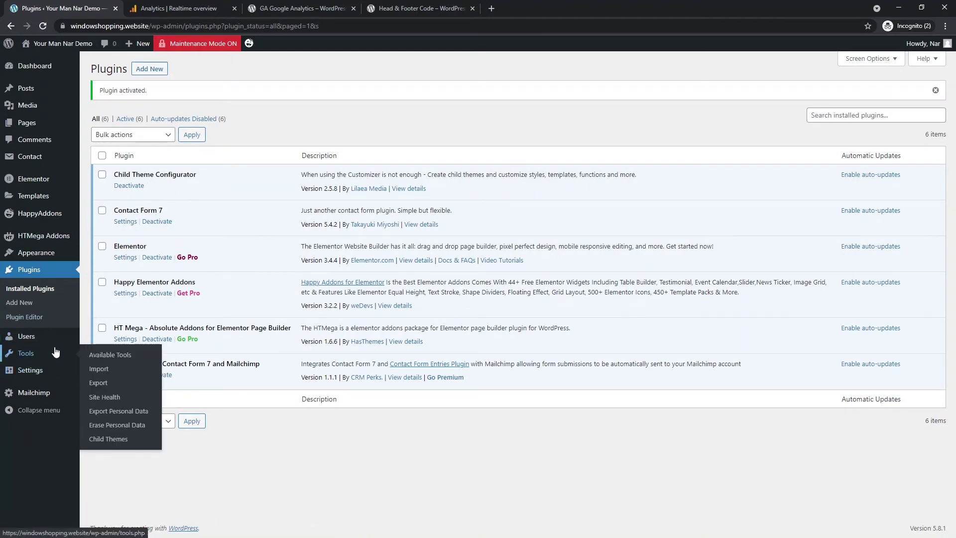
pyautogui.click(111, 439)
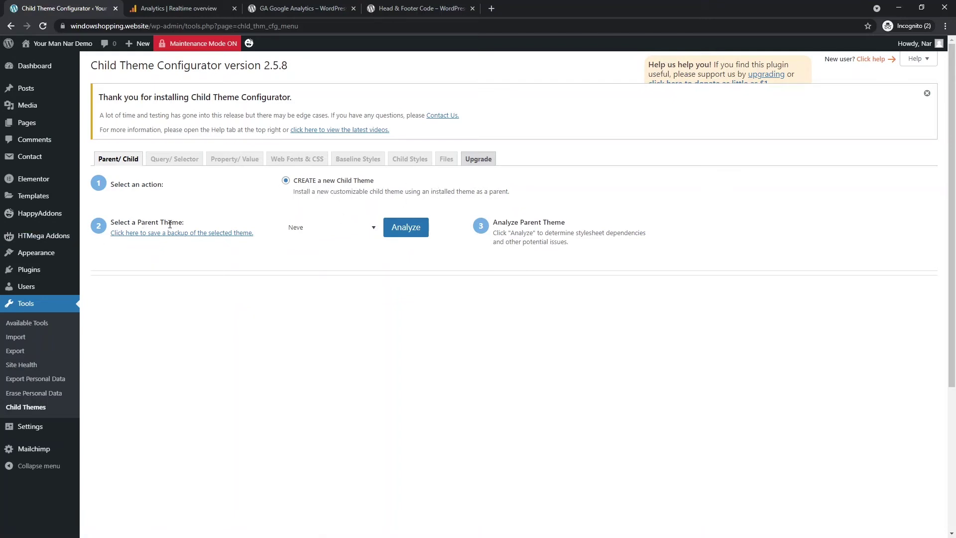
pyautogui.click(314, 230)
pyautogui.click(357, 357)
pyautogui.click(406, 230)
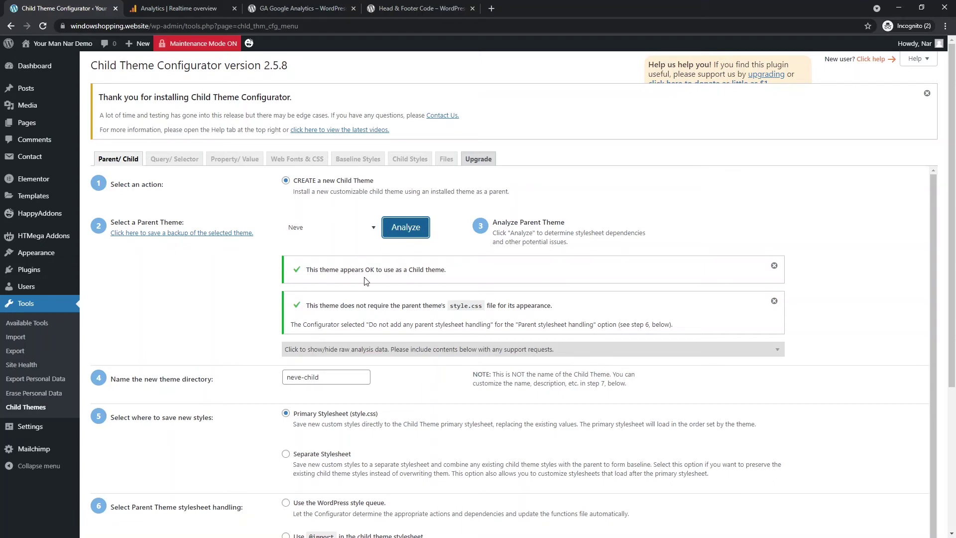
# Create the new child theme in the neve-child directory, keeping the primary stylesheet and no added parent stylesheet handling
pyautogui.scroll(-1, 398, 288)
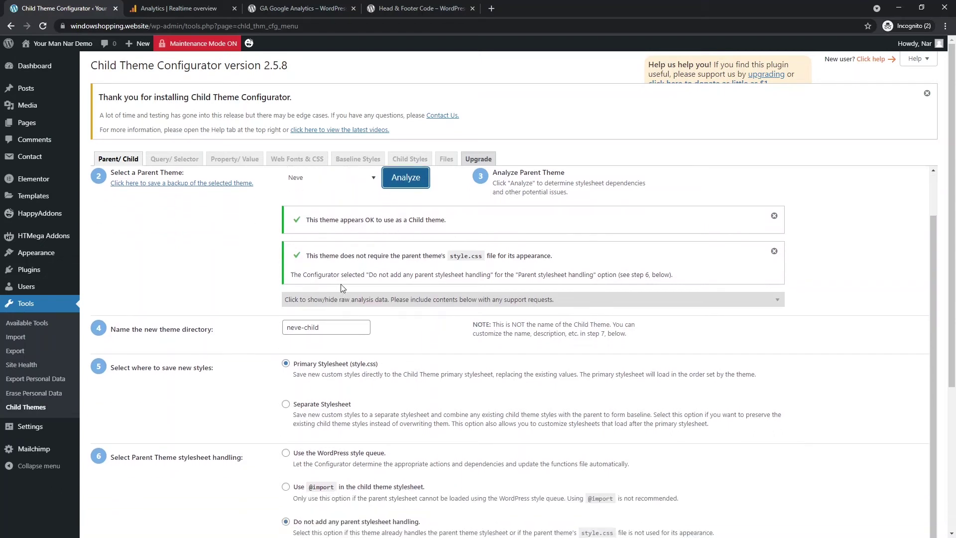
pyautogui.scroll(-3, 280, 274)
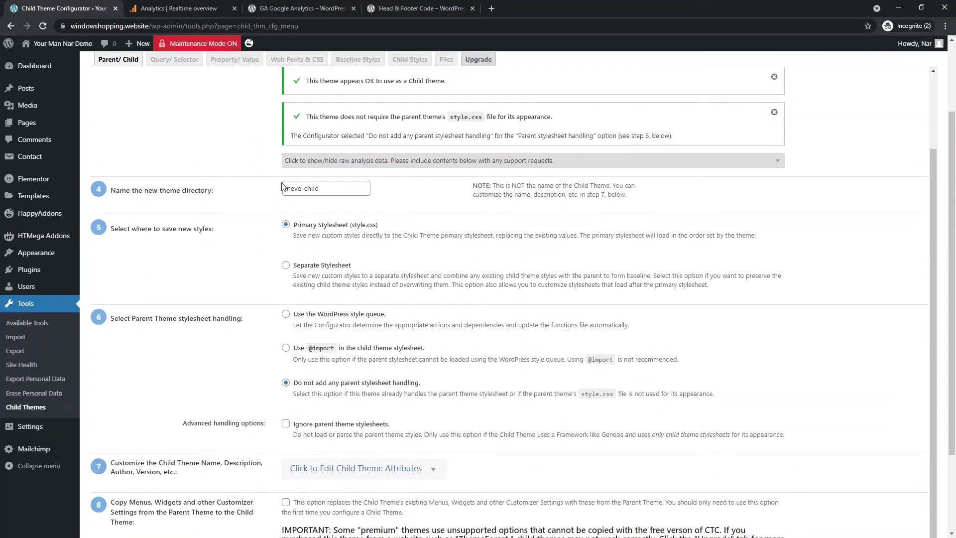
pyautogui.moveTo(369, 190); pyautogui.dragTo(304, 189)
pyautogui.scroll(-3, 318, 249)
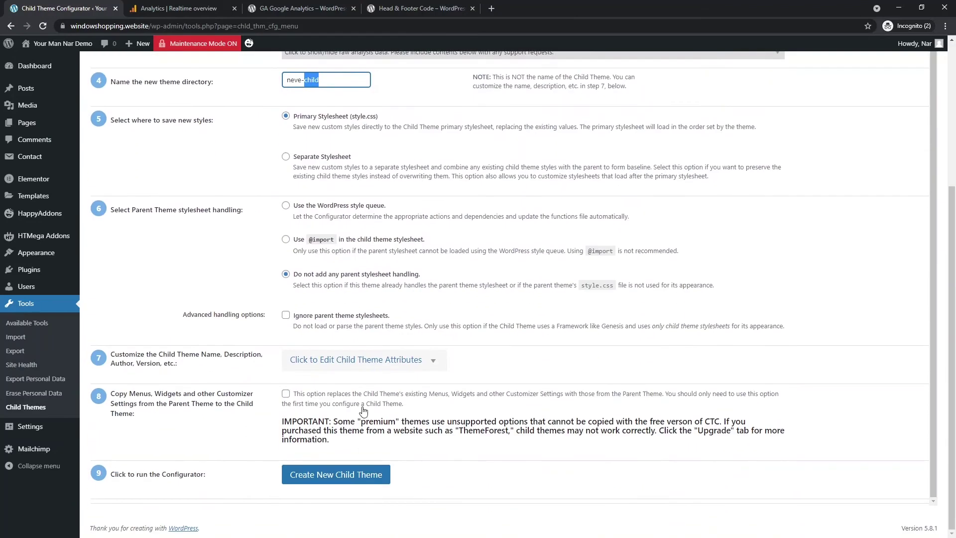
pyautogui.click(355, 480)
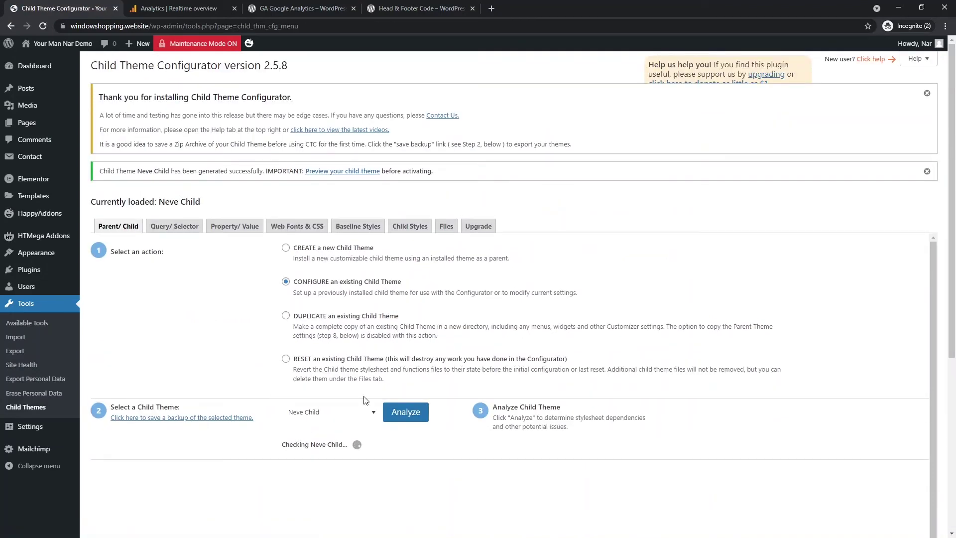
# Open the installed themes and activate the Neve Child theme
pyautogui.moveTo(47, 254)
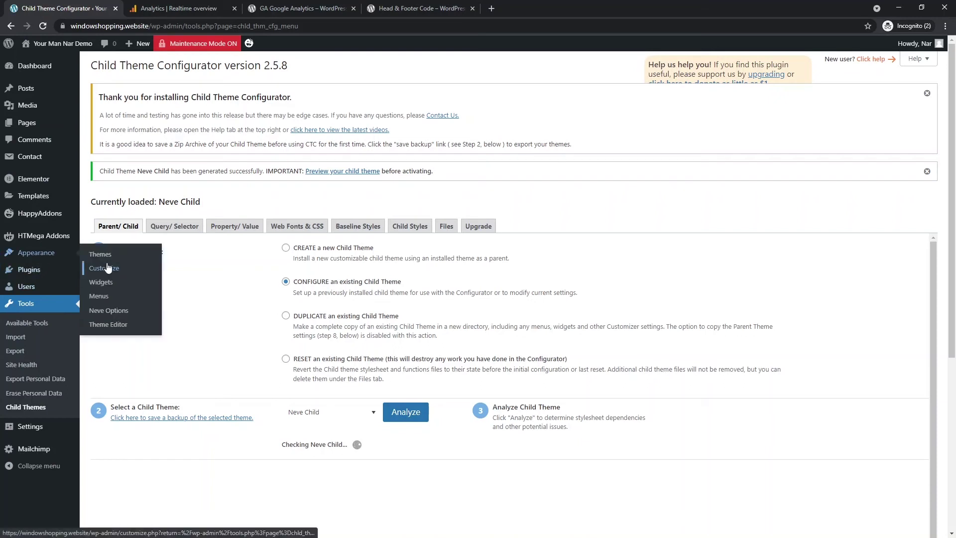
pyautogui.click(117, 269)
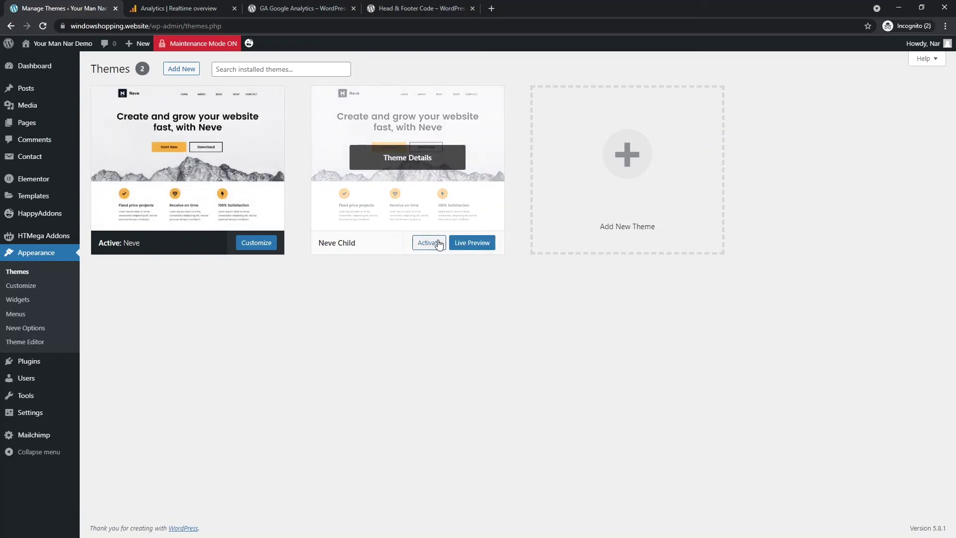
pyautogui.click(437, 244)
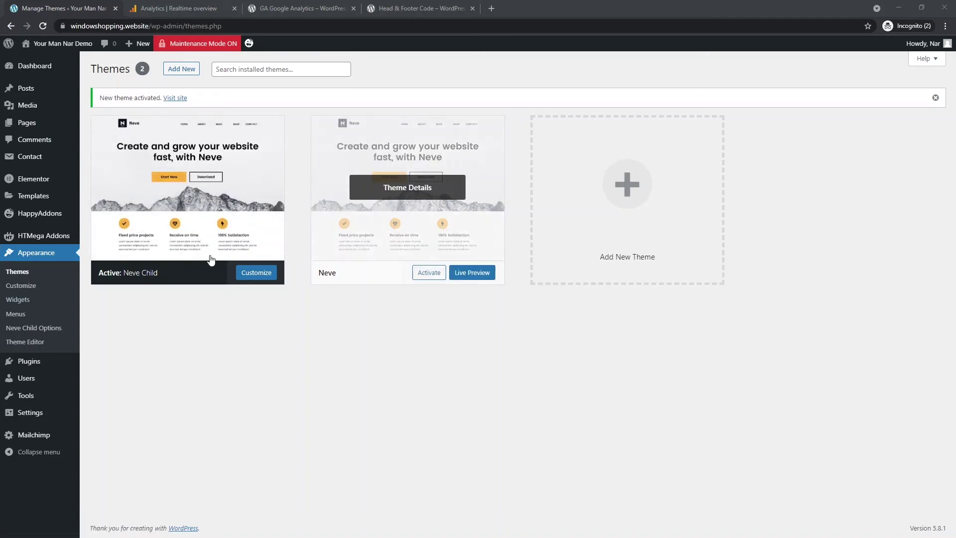
# Open Neve Child's functions.php in the Theme Editor, ready to edit after the wp_enqueue_scripts action
pyautogui.click(29, 343)
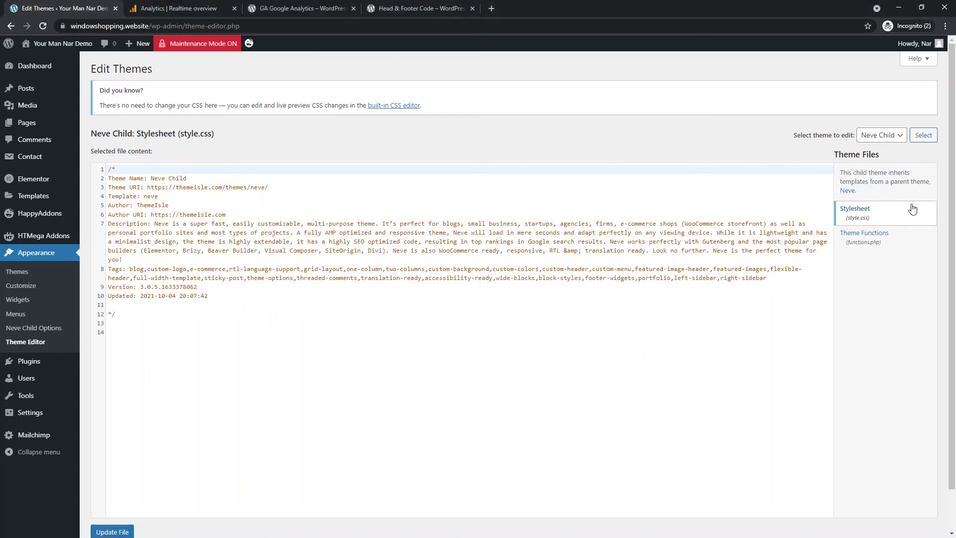
pyautogui.click(872, 244)
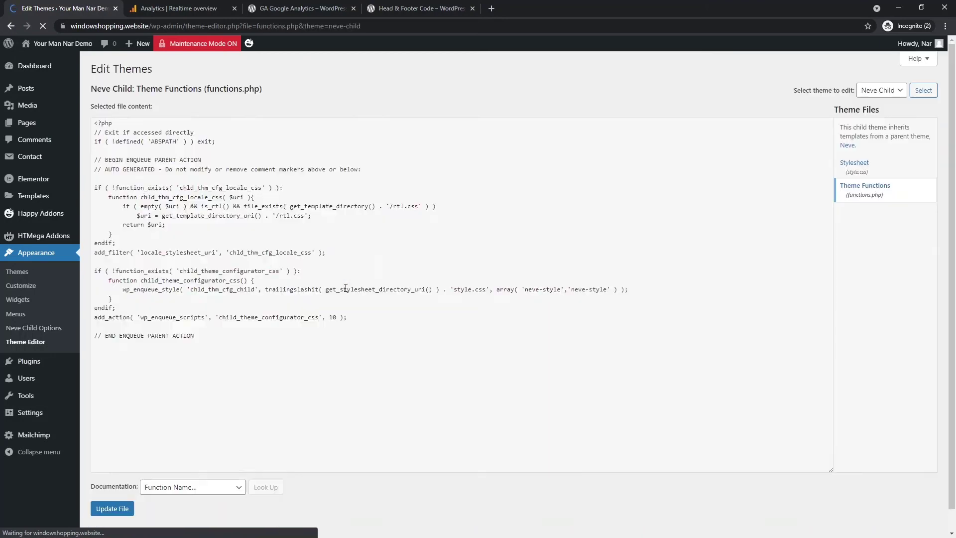
pyautogui.click(394, 314)
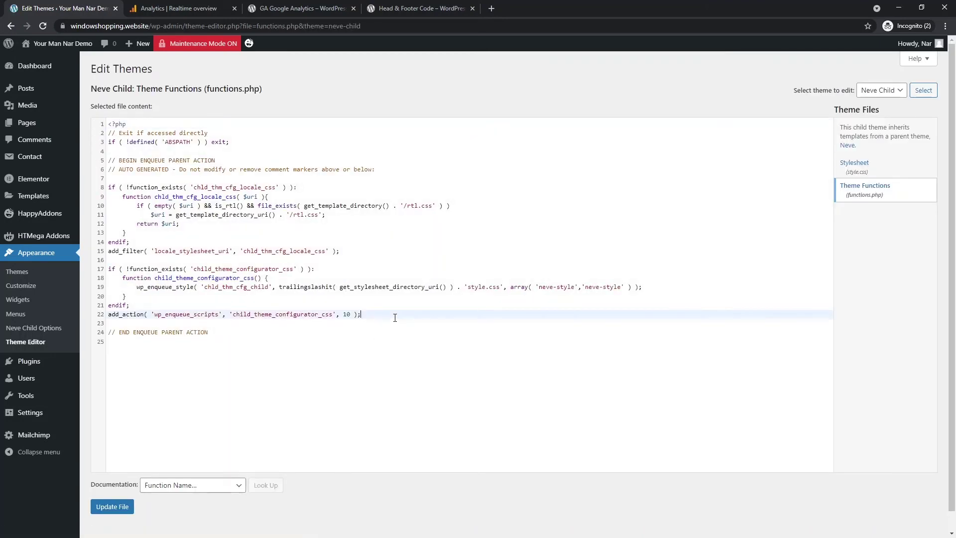
# Add an add_action hook for 'wp_head' with priority 20 and a my_own_analytics() function with blank lines between its PHP tags
pyautogui.press('Return')
pyautogui.press('Return')
pyautogui.press('Return')
pyautogui.press('Up')
pyautogui.write("add_action( 'wp_head', 'my_own_analytics', 20 ); function my_own_analytics() { ?>  <?php }")
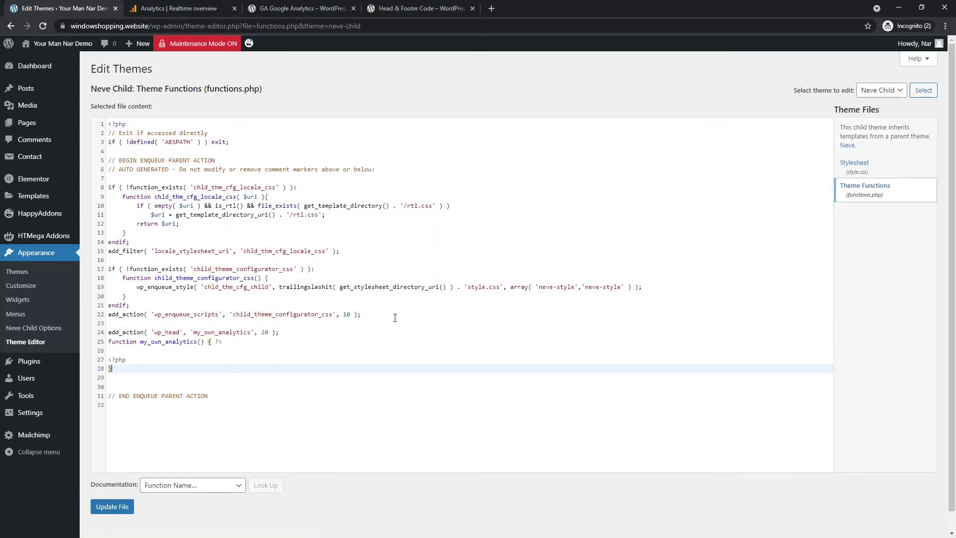
pyautogui.press('Up')
pyautogui.press('Up')
pyautogui.press('Return')
pyautogui.press('Return')
pyautogui.press('Up')
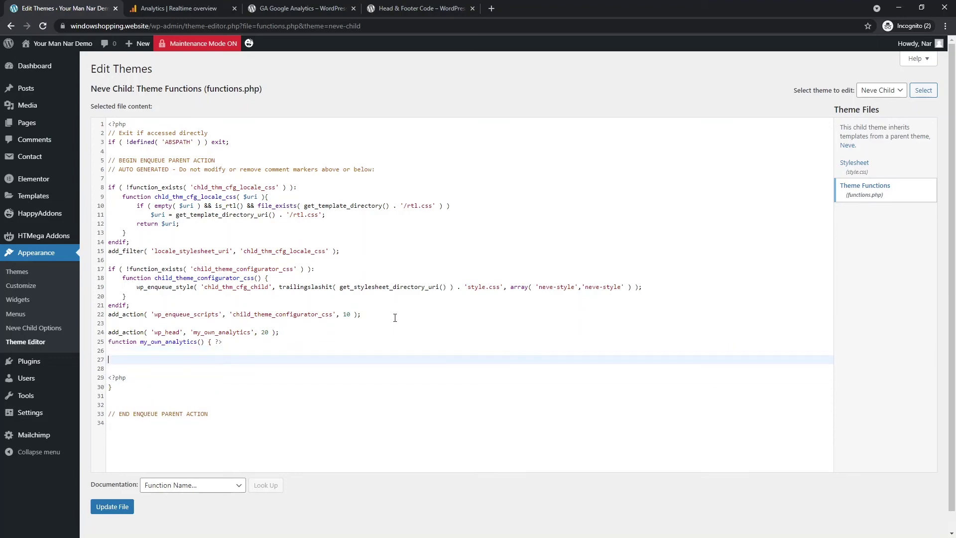
# Switch to Google Analytics and copy the global site tag (gtag.js) code from the Window shopping web stream's tagging instructions
pyautogui.hotkey('ctrl', 'Tab')
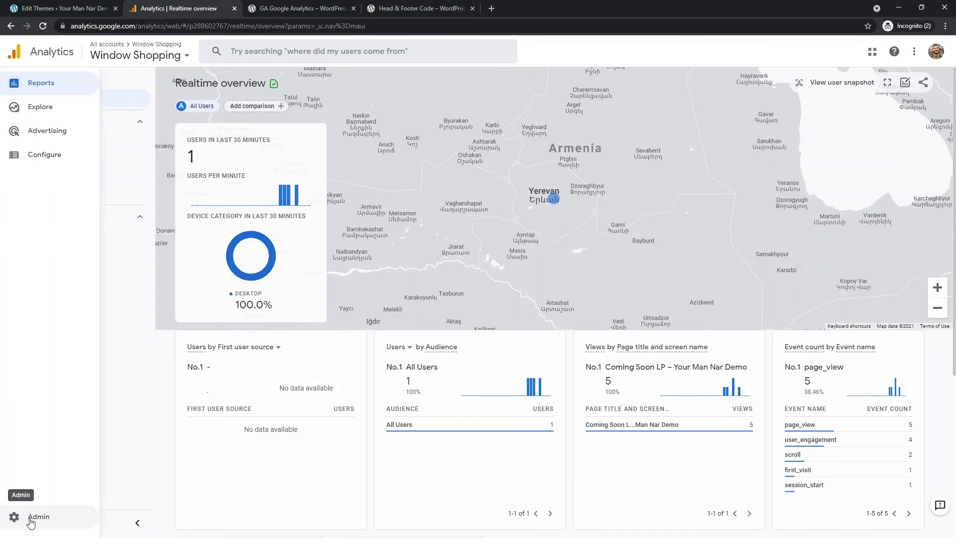
pyautogui.click(28, 523)
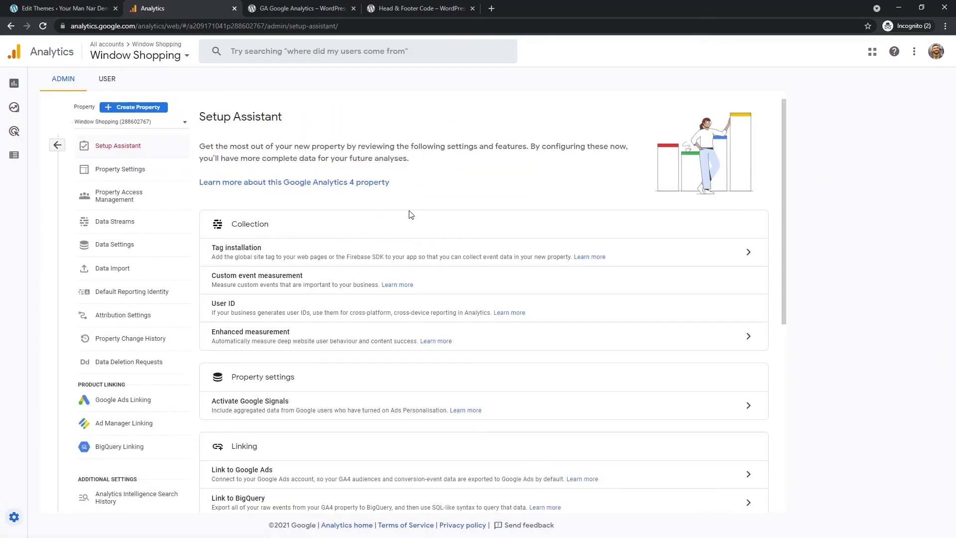
pyautogui.click(748, 252)
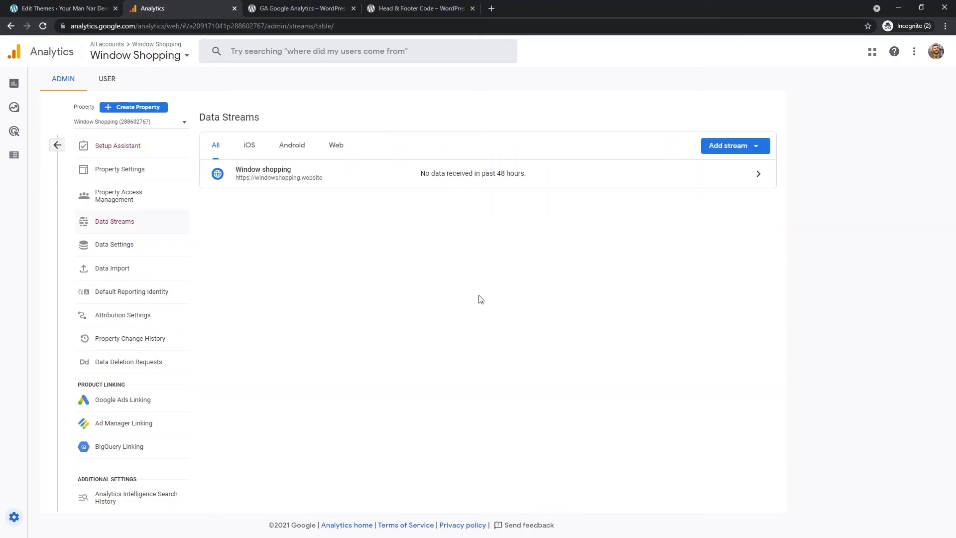
pyautogui.click(350, 172)
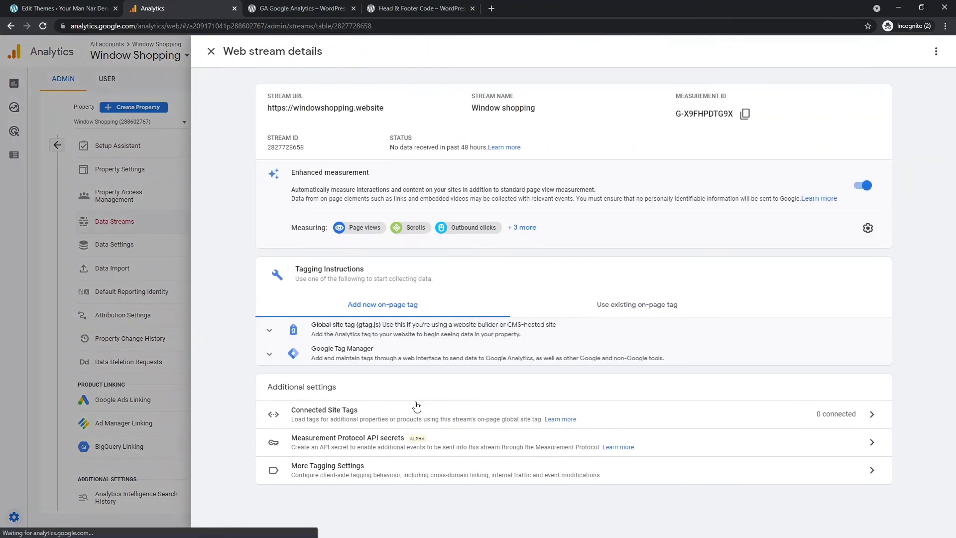
pyautogui.click(368, 333)
pyautogui.scroll(-1, 382, 386)
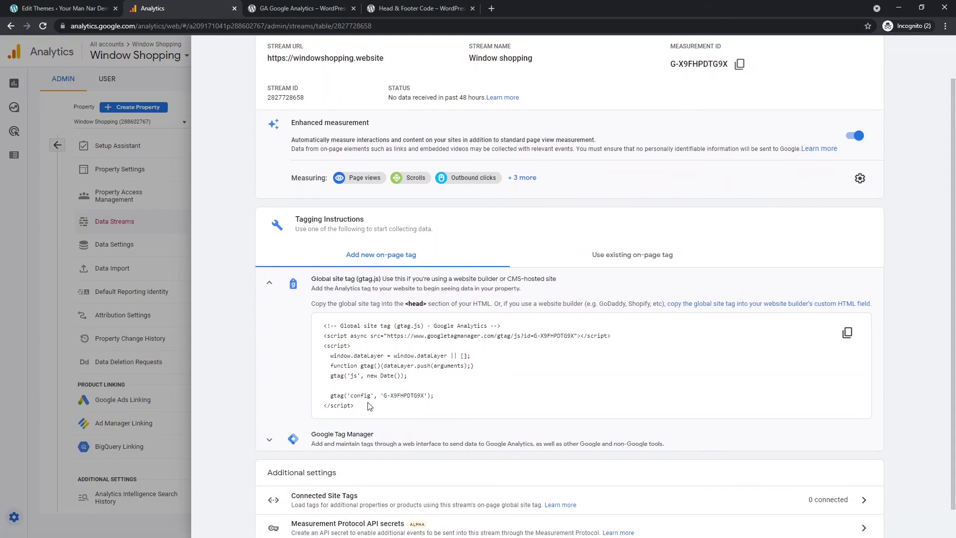
pyautogui.moveTo(378, 407); pyautogui.dragTo(323, 327)
pyautogui.hotkey('ctrl', 'c')
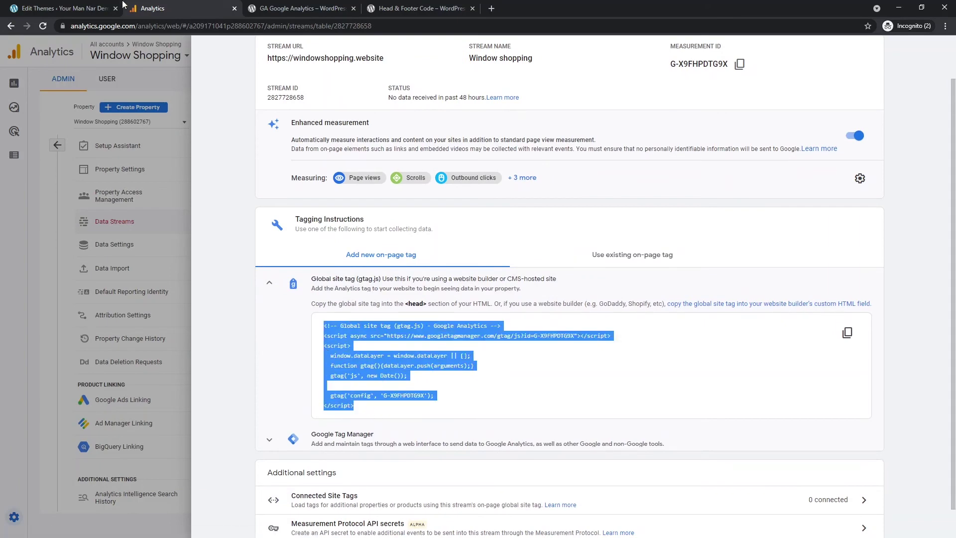
# Return to the WordPress Theme Editor, paste the global site tag inside my_own_analytics(), and update functions.php
pyautogui.click(74, 8)
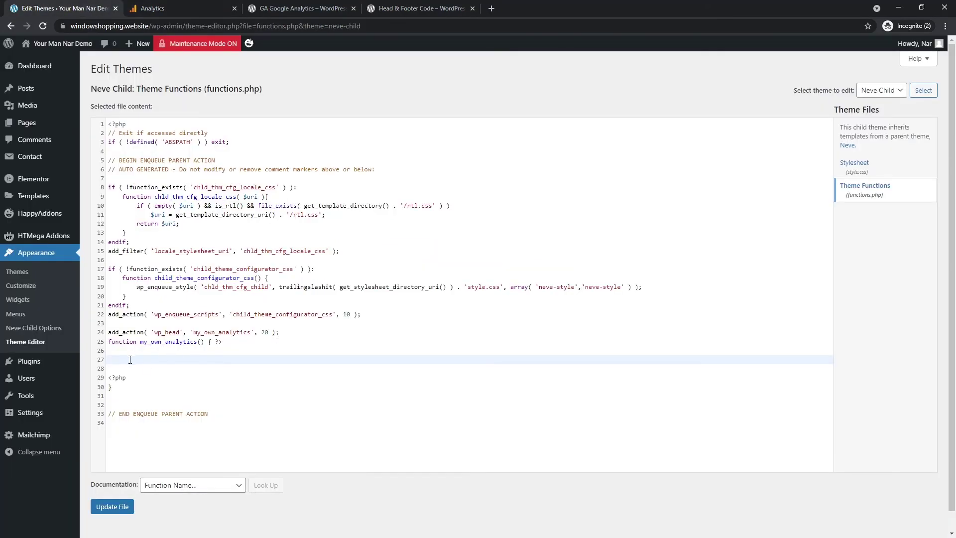
pyautogui.hotkey('ctrl', 'v')
pyautogui.moveTo(108, 329); pyautogui.dragTo(154, 433)
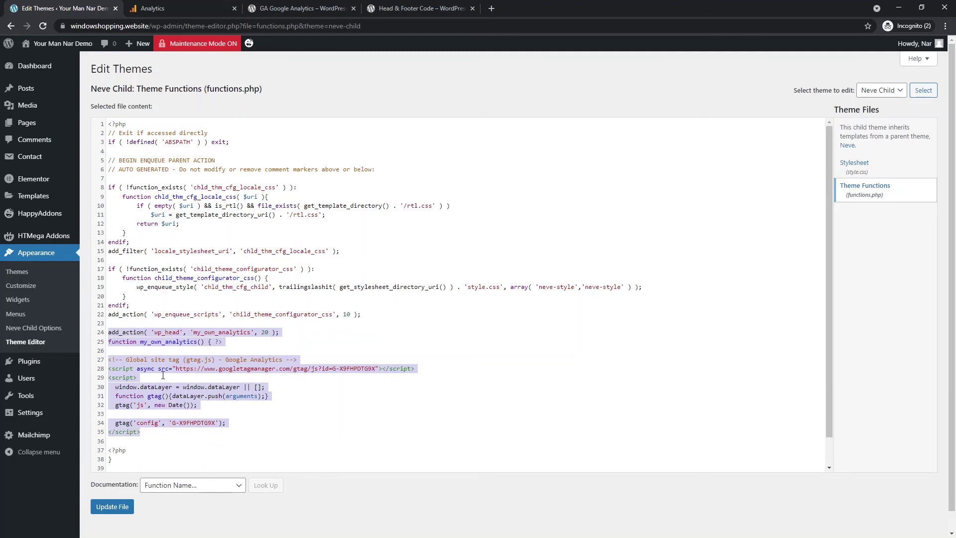
pyautogui.scroll(-1, 162, 376)
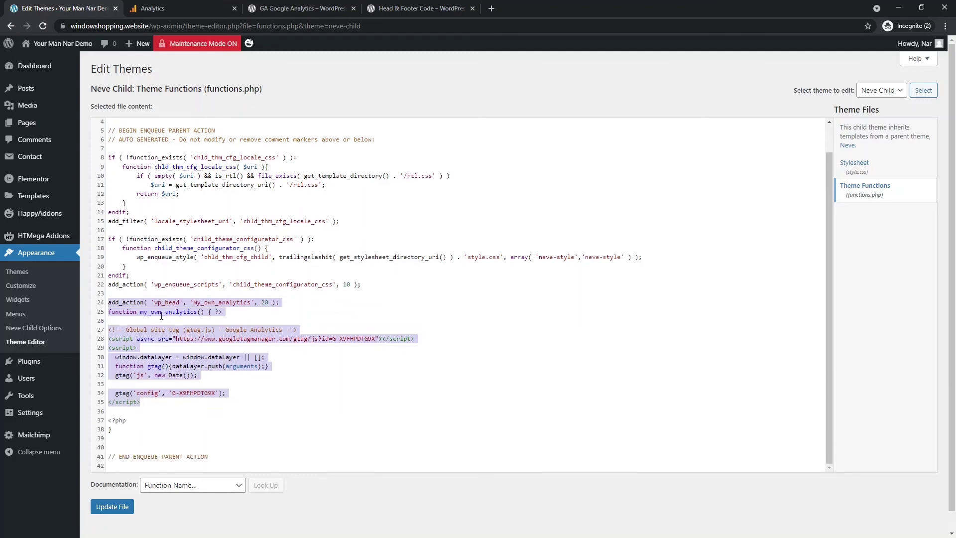
pyautogui.click(161, 314)
pyautogui.click(162, 302)
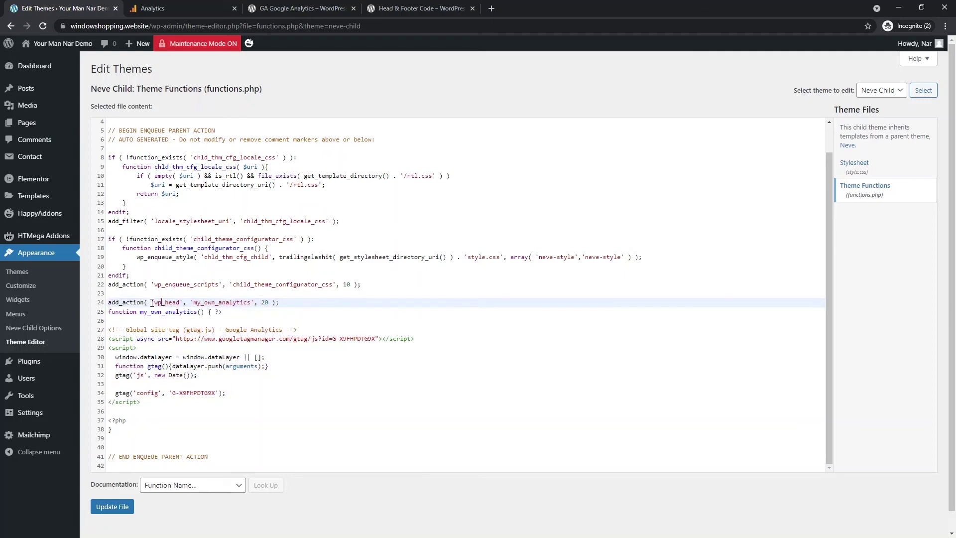
pyautogui.moveTo(154, 302); pyautogui.dragTo(178, 302)
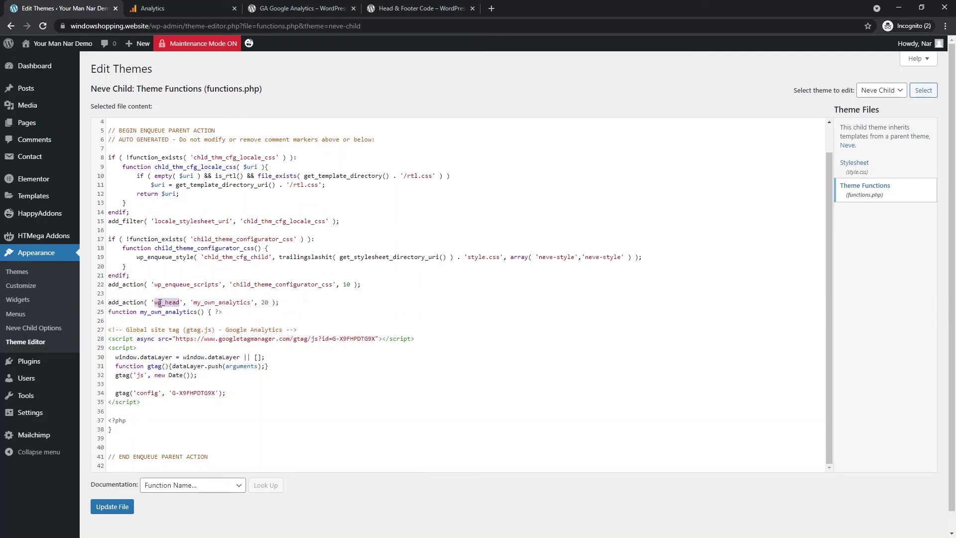
pyautogui.click(125, 507)
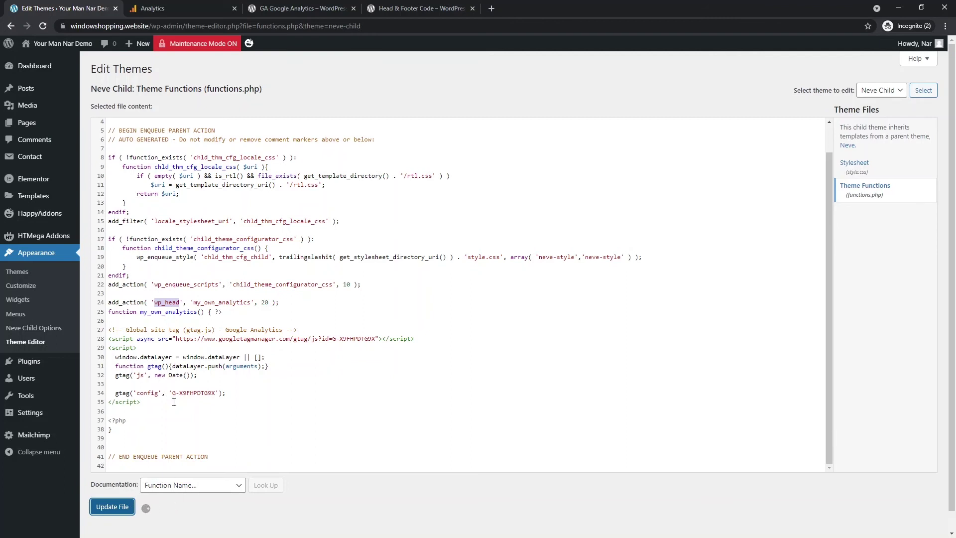
pyautogui.scroll(-1, 177, 438)
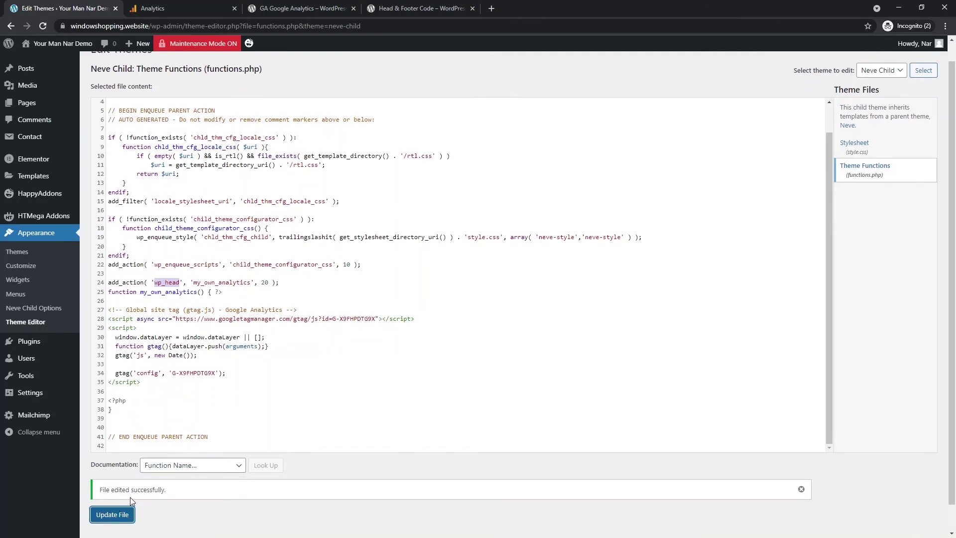
# Switch to Google Analytics, leave the stream details for Reports, and place the window beside the live website
pyautogui.click(195, 6)
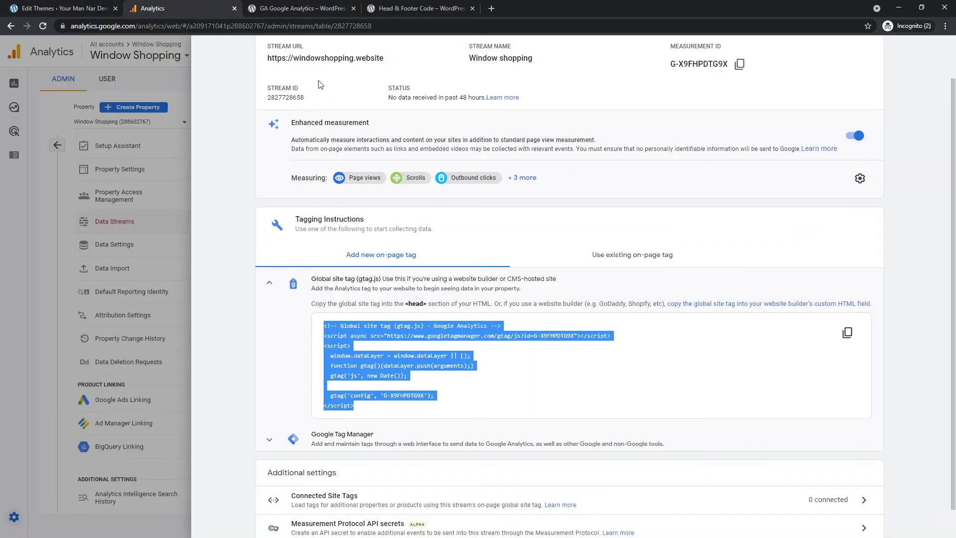
pyautogui.click(150, 160)
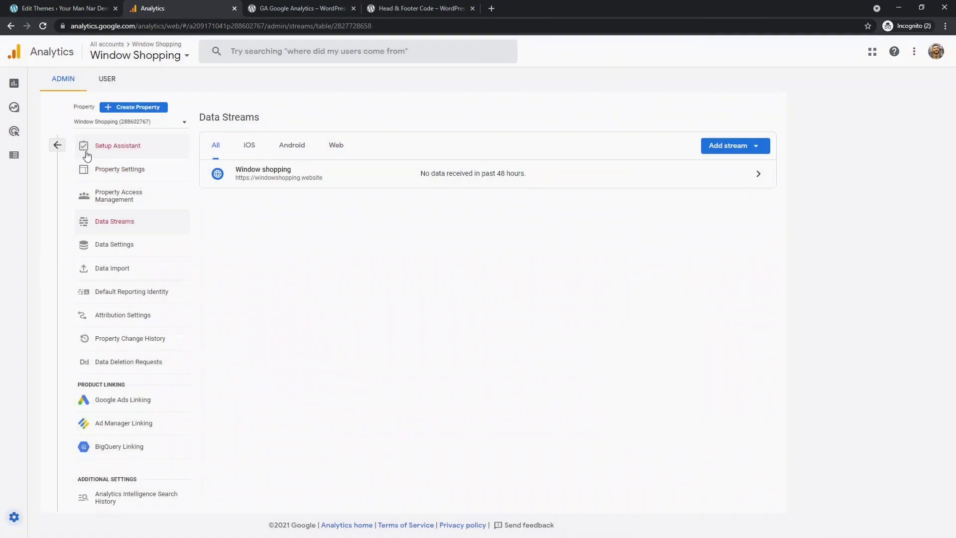
pyautogui.click(57, 145)
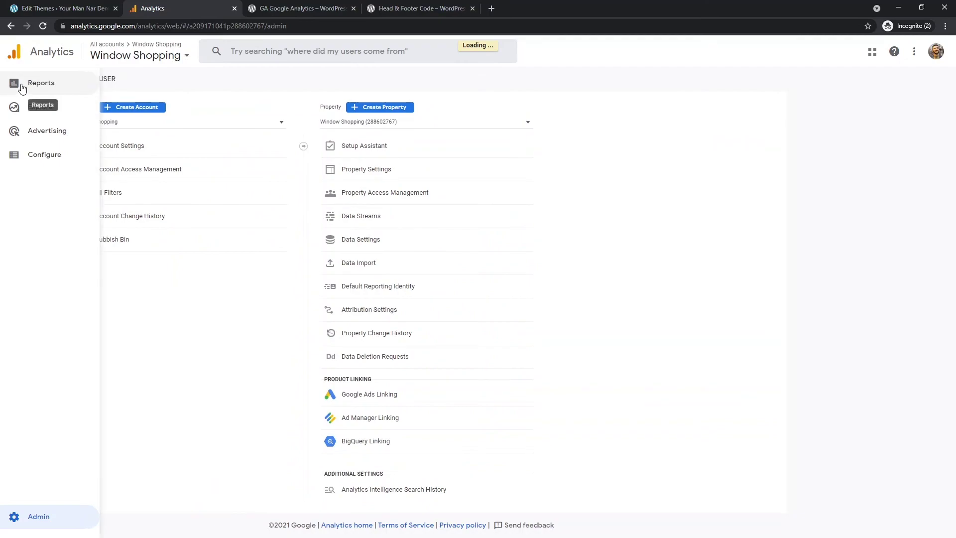
pyautogui.press('super+Right')
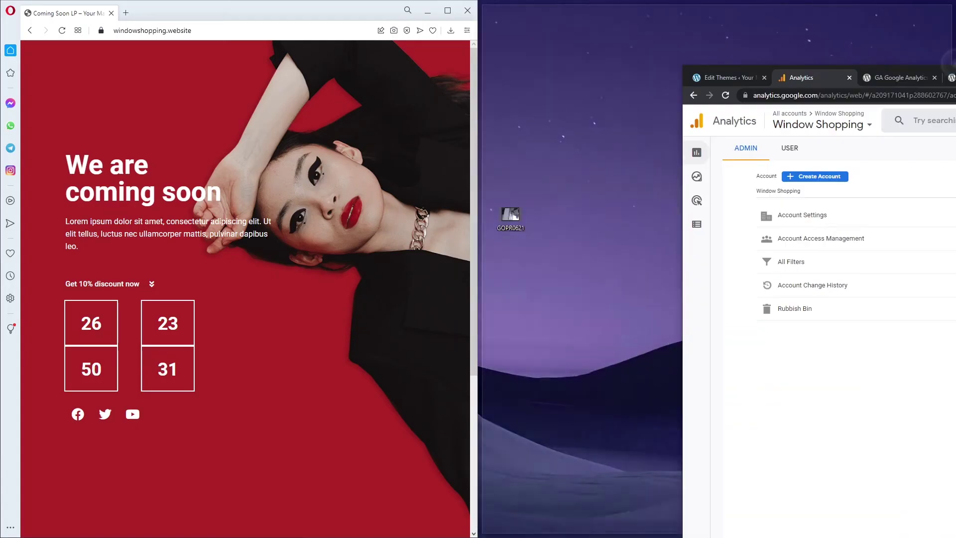
# Reload windowshopping.website and check the users per minute in the Real-time report
pyautogui.click(285, 20)
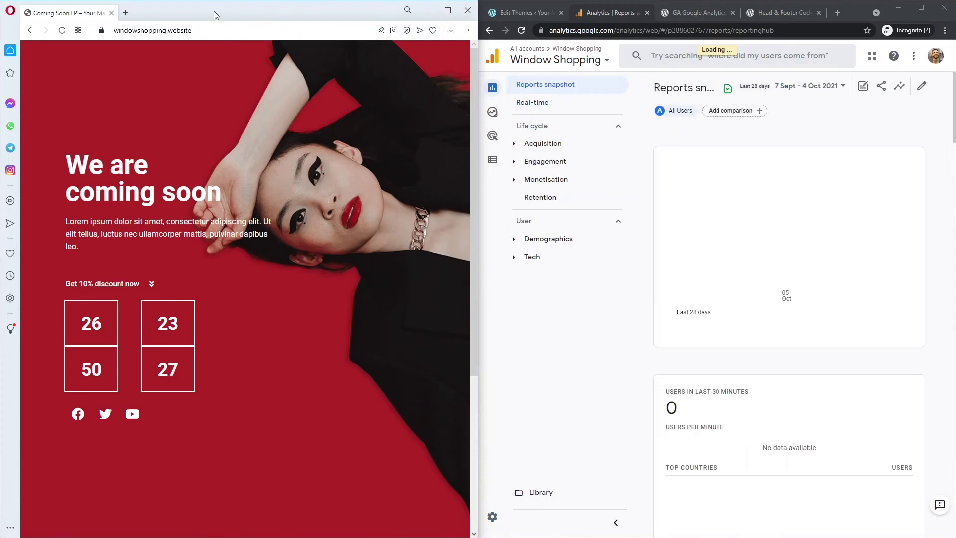
pyautogui.press('F5')
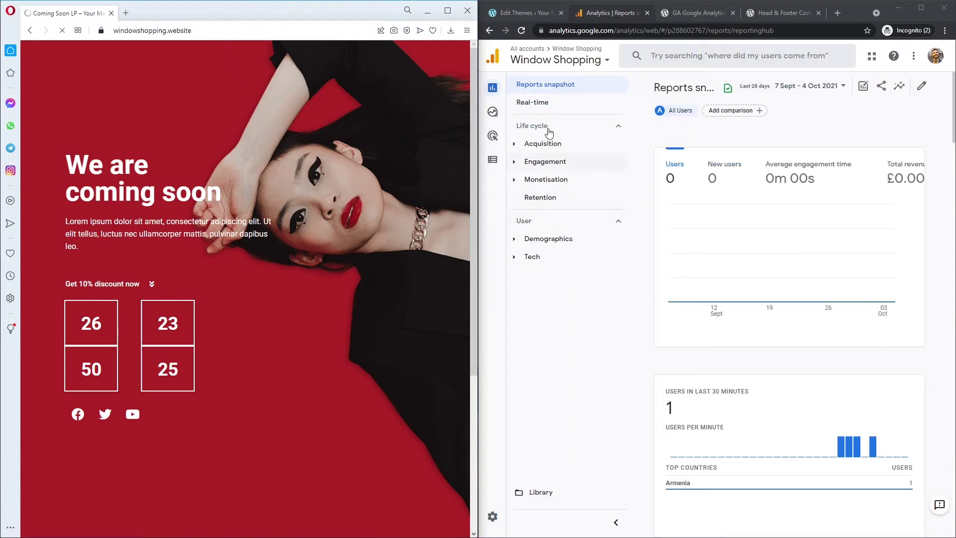
pyautogui.click(550, 107)
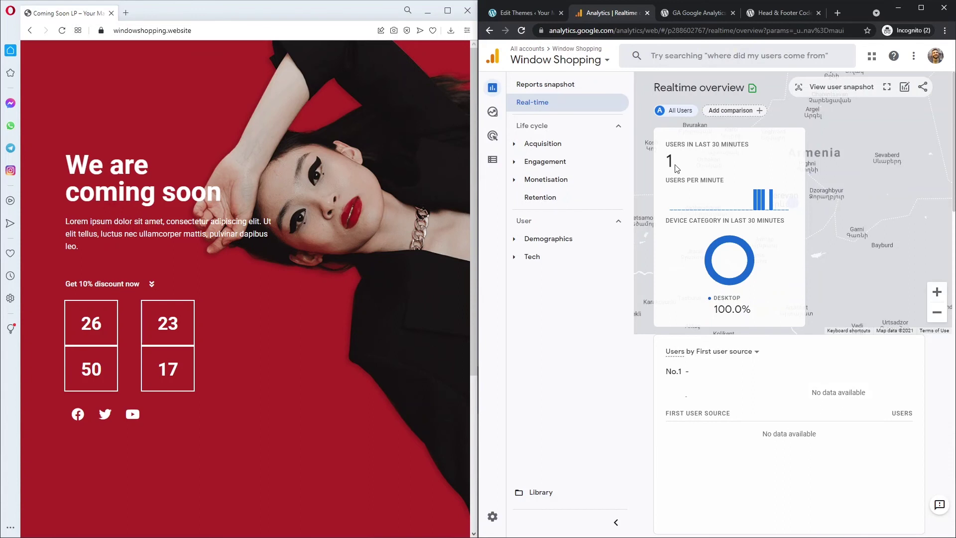
pyautogui.moveTo(677, 168); pyautogui.dragTo(666, 166)
pyautogui.click(722, 191)
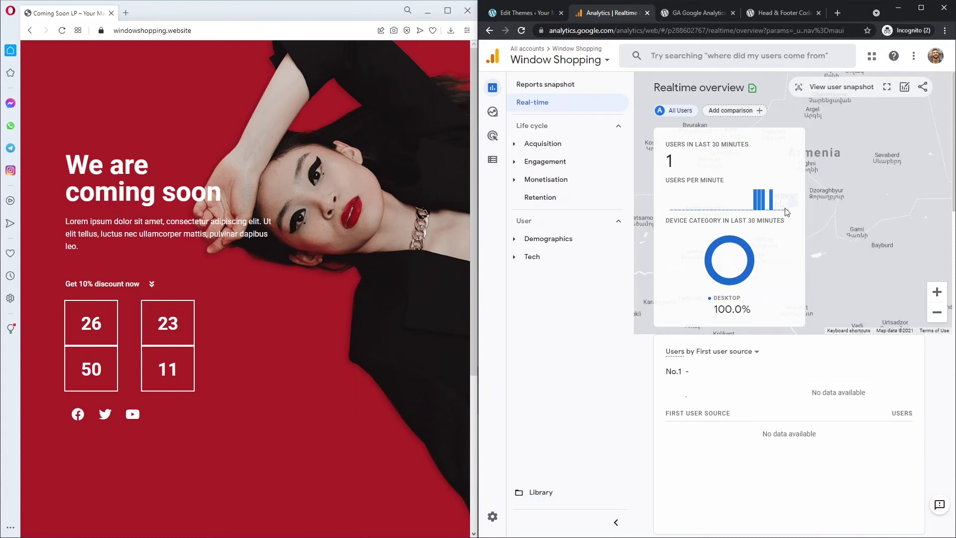
pyautogui.moveTo(786, 211)
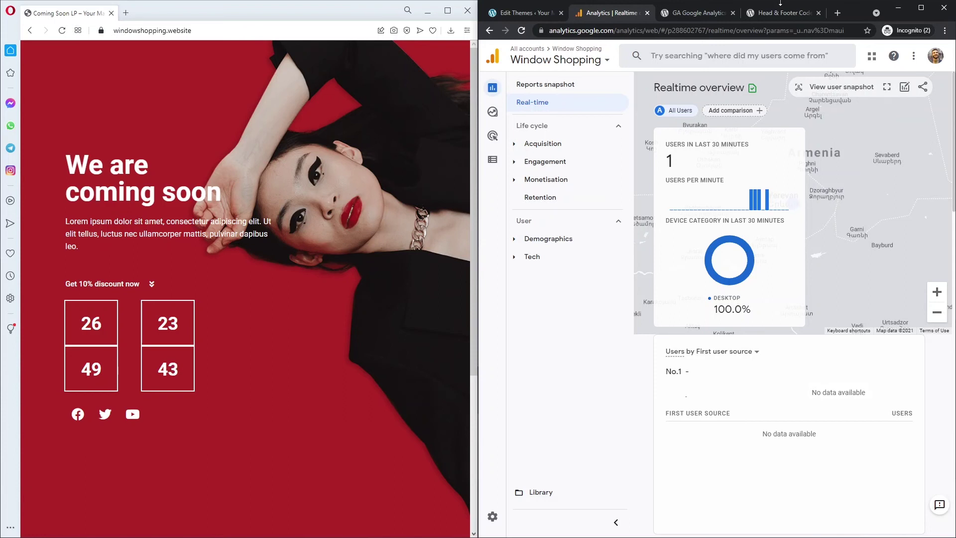
pyautogui.press('F5')
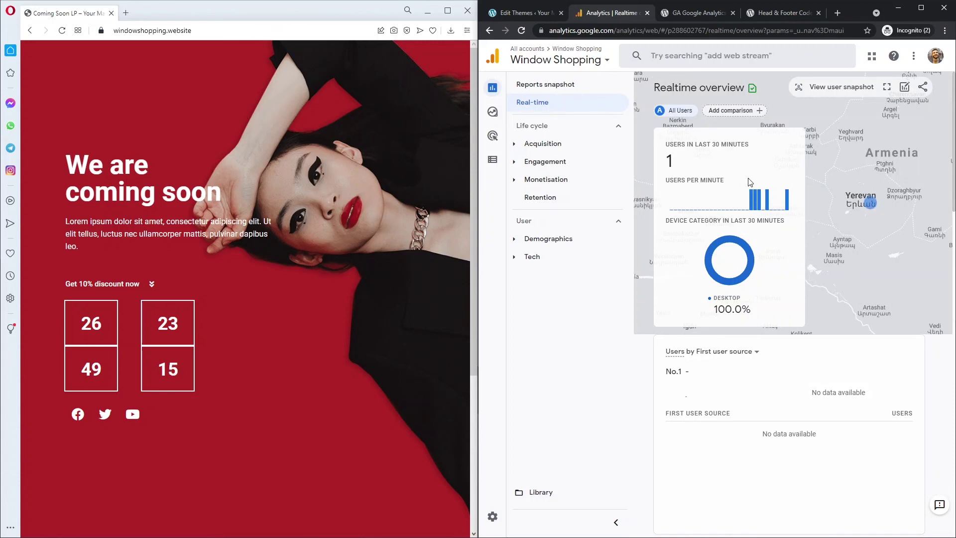
# Switch back to the WordPress Theme Editor and review the my_own_analytics function and its site tag in functions.php
pyautogui.click(513, 15)
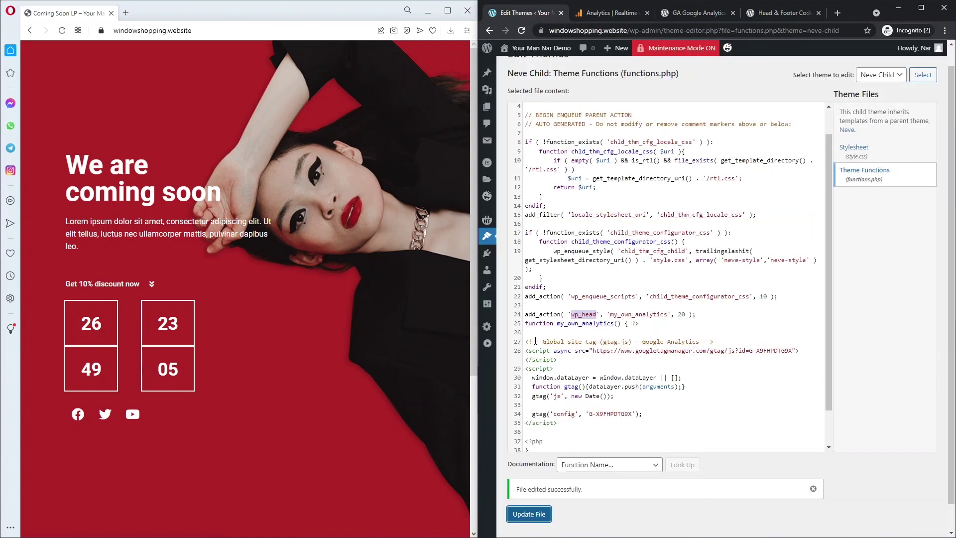
pyautogui.scroll(-2, 535, 341)
pyautogui.moveTo(526, 272); pyautogui.dragTo(560, 417)
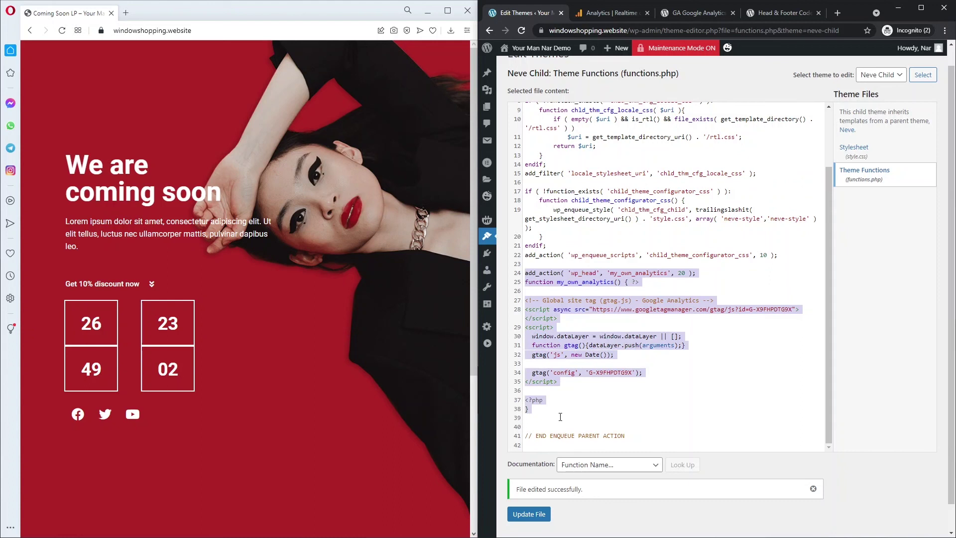
pyautogui.click(583, 328)
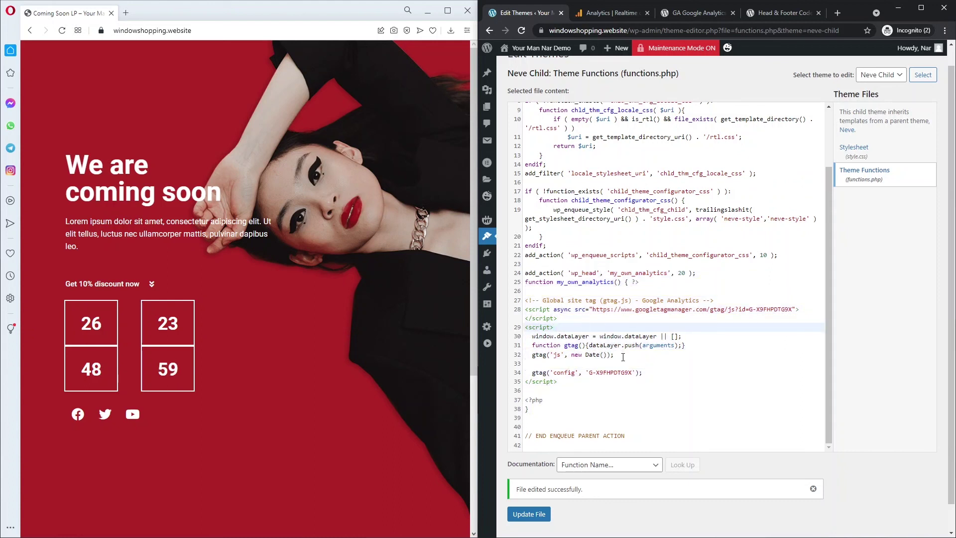
pyautogui.moveTo(564, 383); pyautogui.dragTo(565, 299)
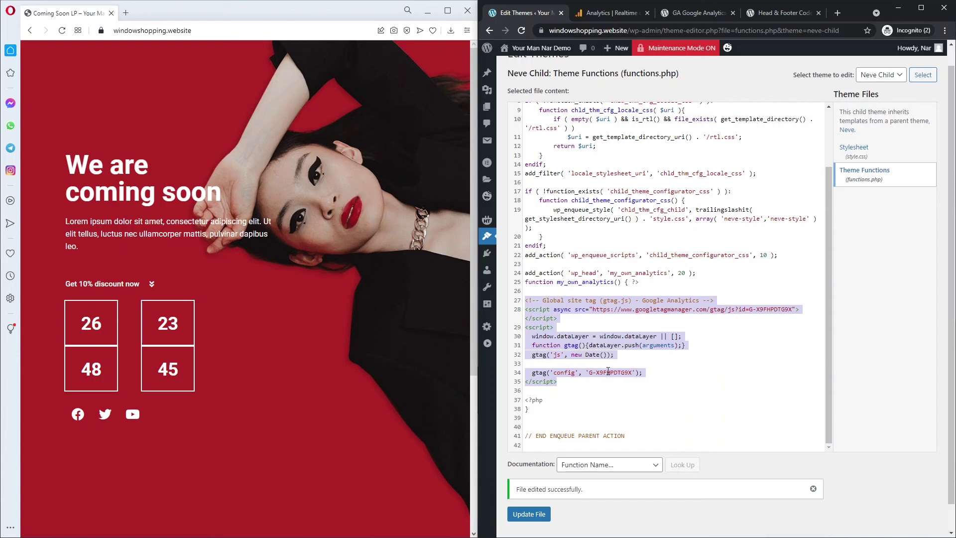
pyautogui.click(921, 8)
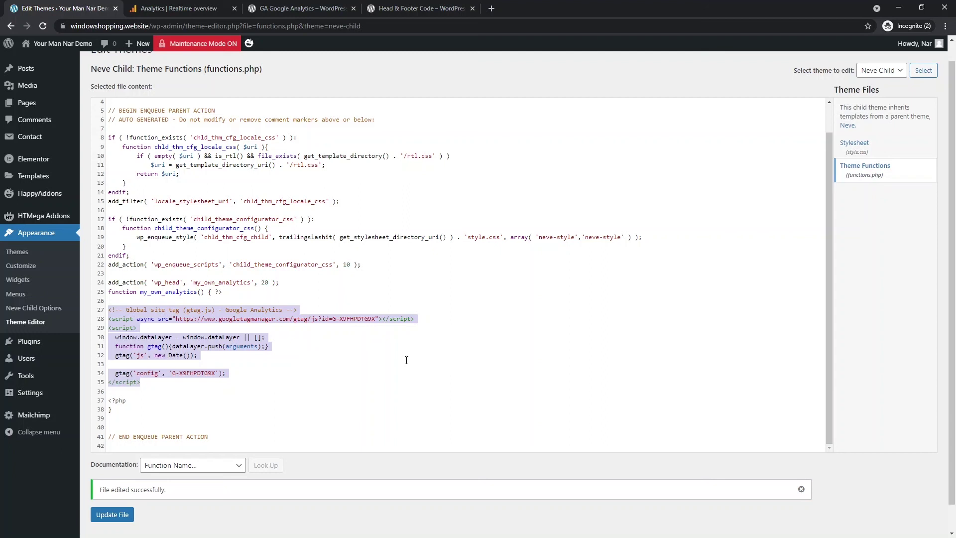
pyautogui.scroll(1, 388, 328)
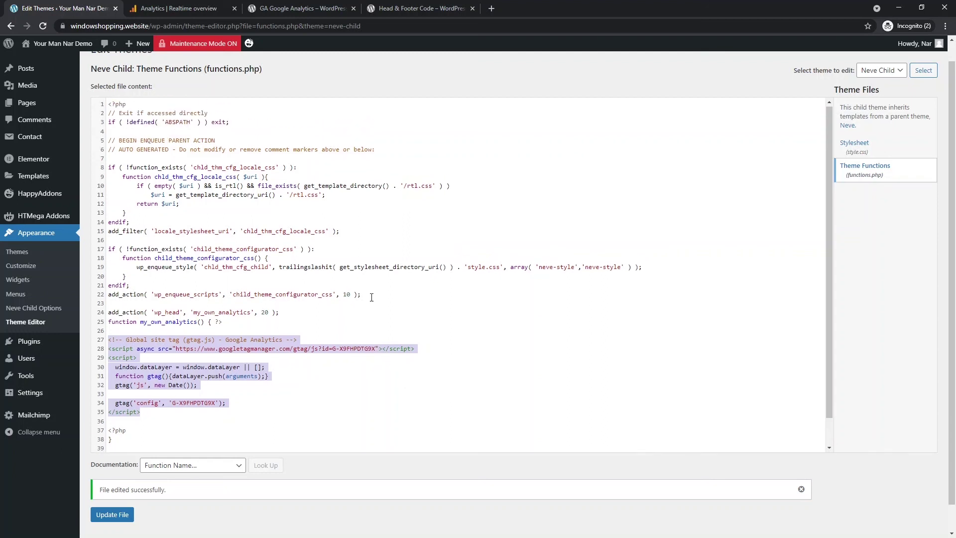
pyautogui.click(368, 221)
pyautogui.scroll(1, 368, 240)
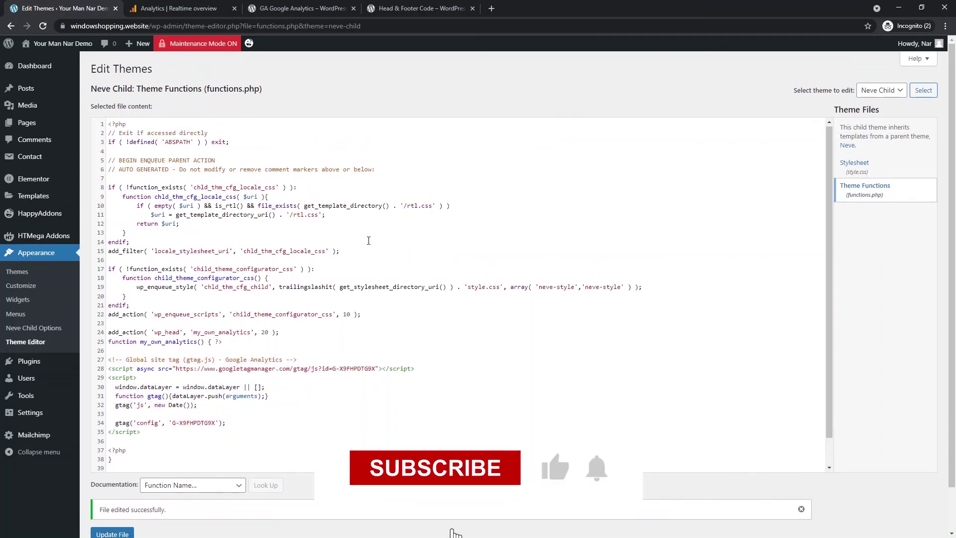